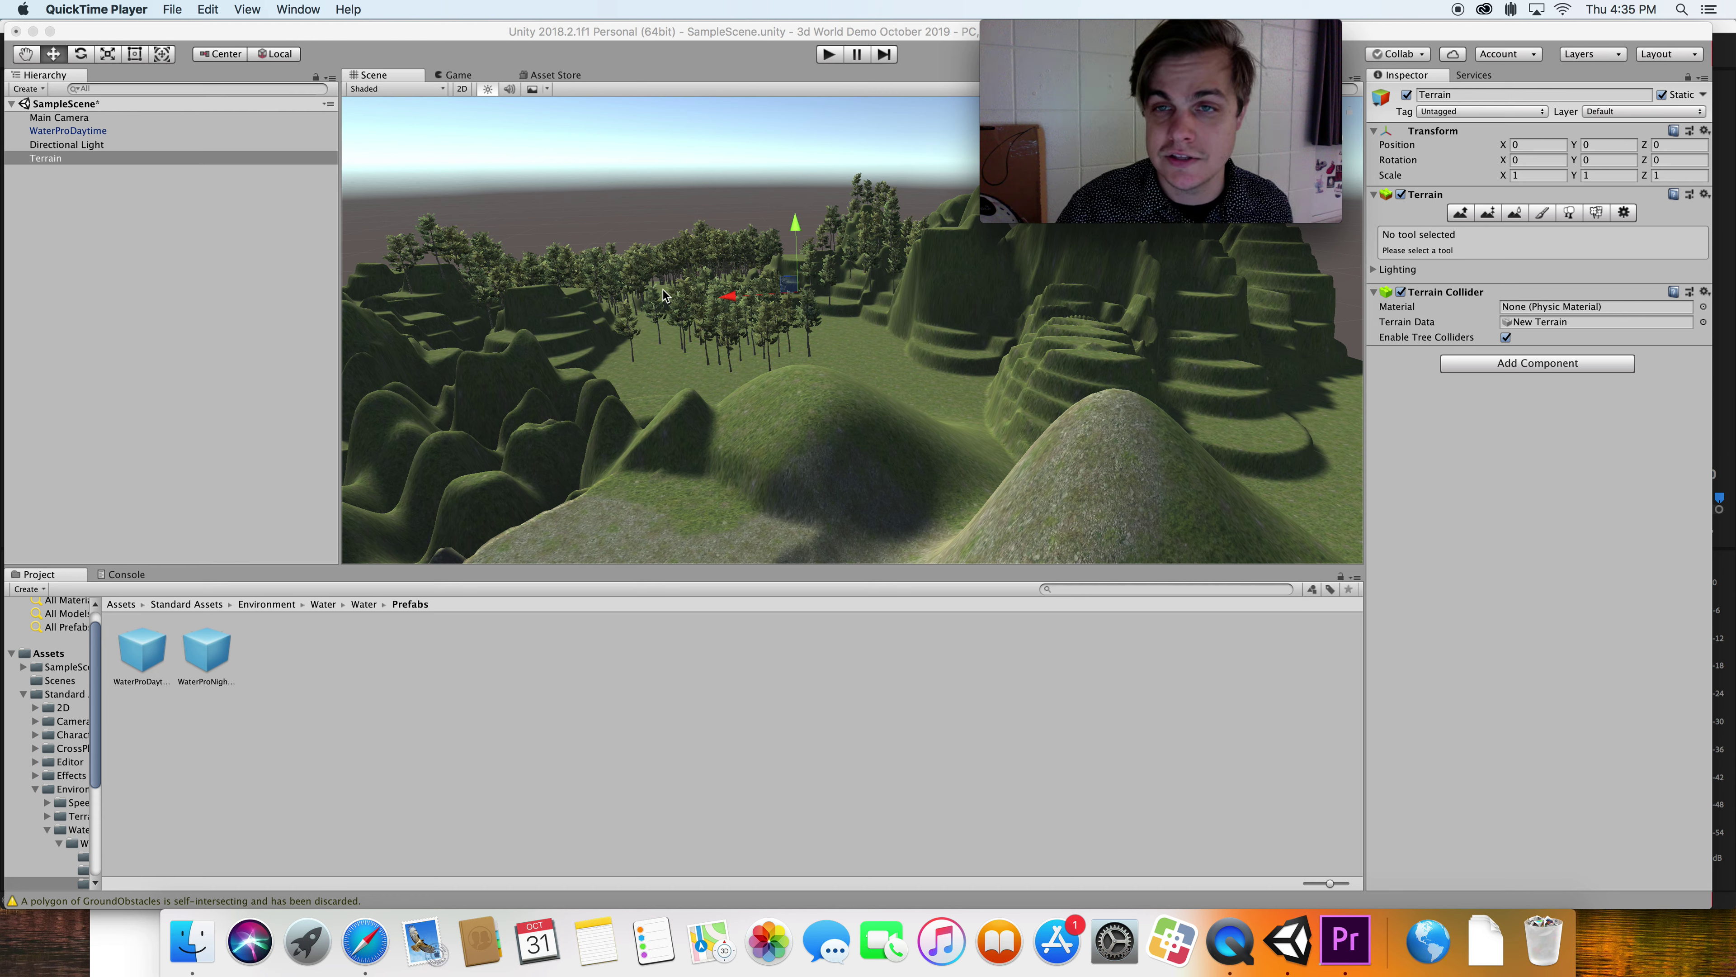
- Fly the Scene view forward into the trees and select the top-level Assets folder
scroll(728, 287, up, 5)
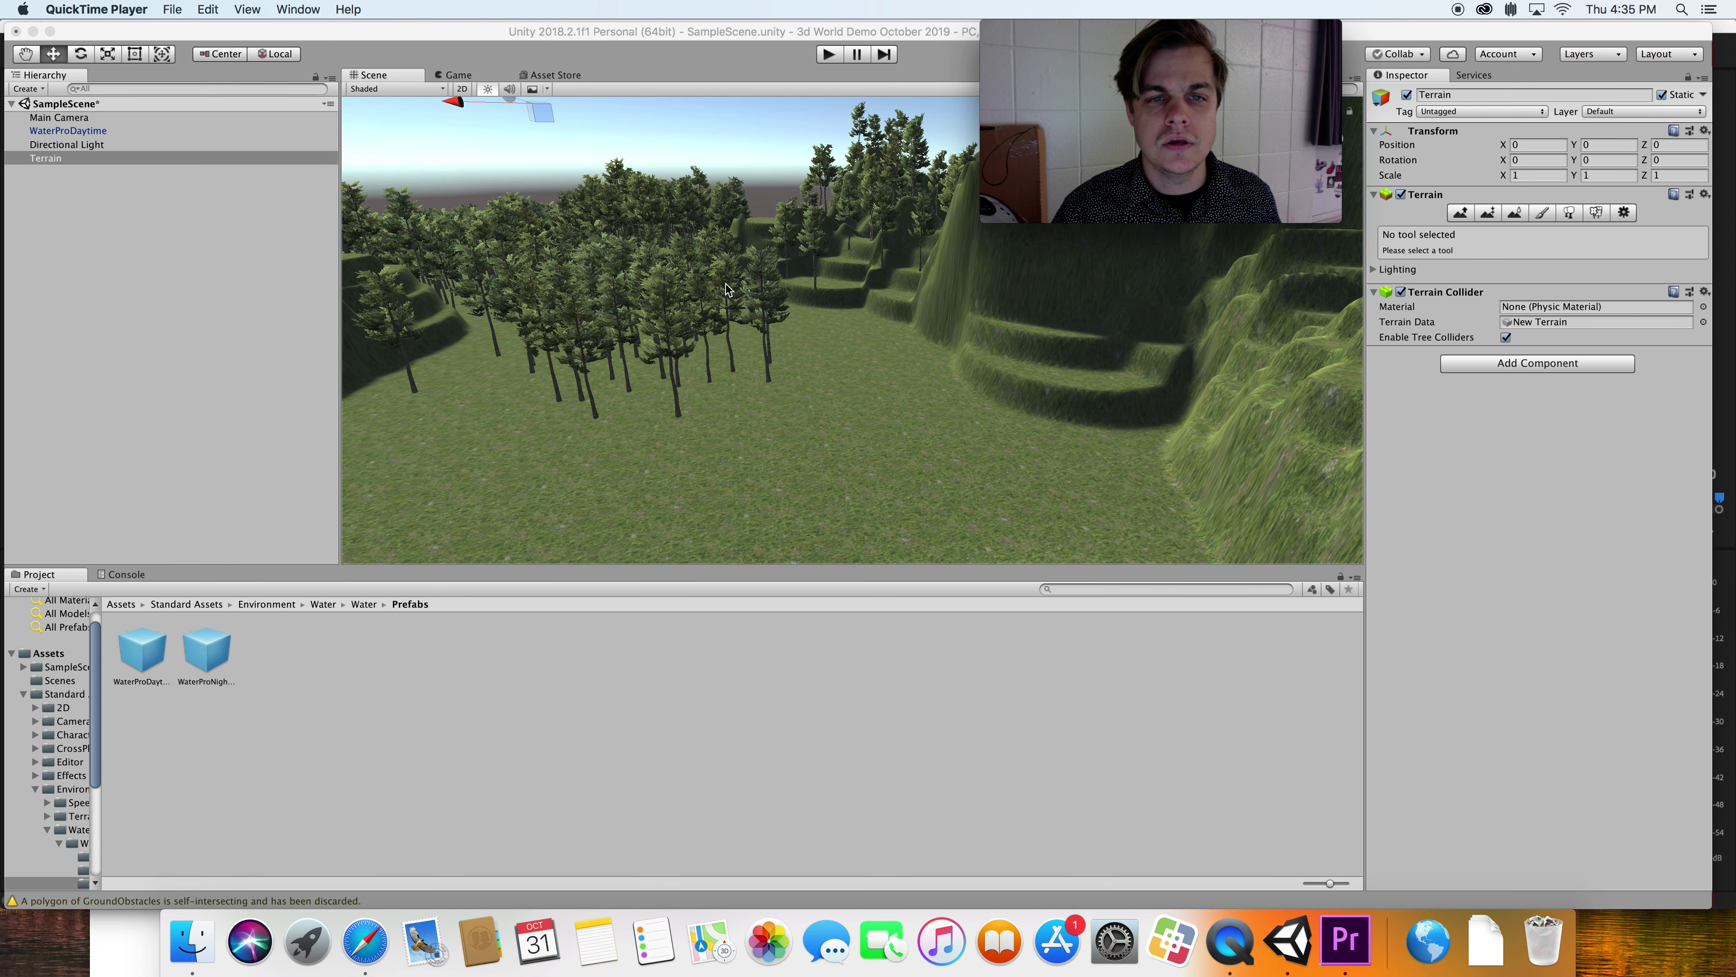
click(49, 654)
- Browse Standard Assets > Characters, checking the FirstPerson, ThirdPerson and RollerBall folders
double_click(321, 655)
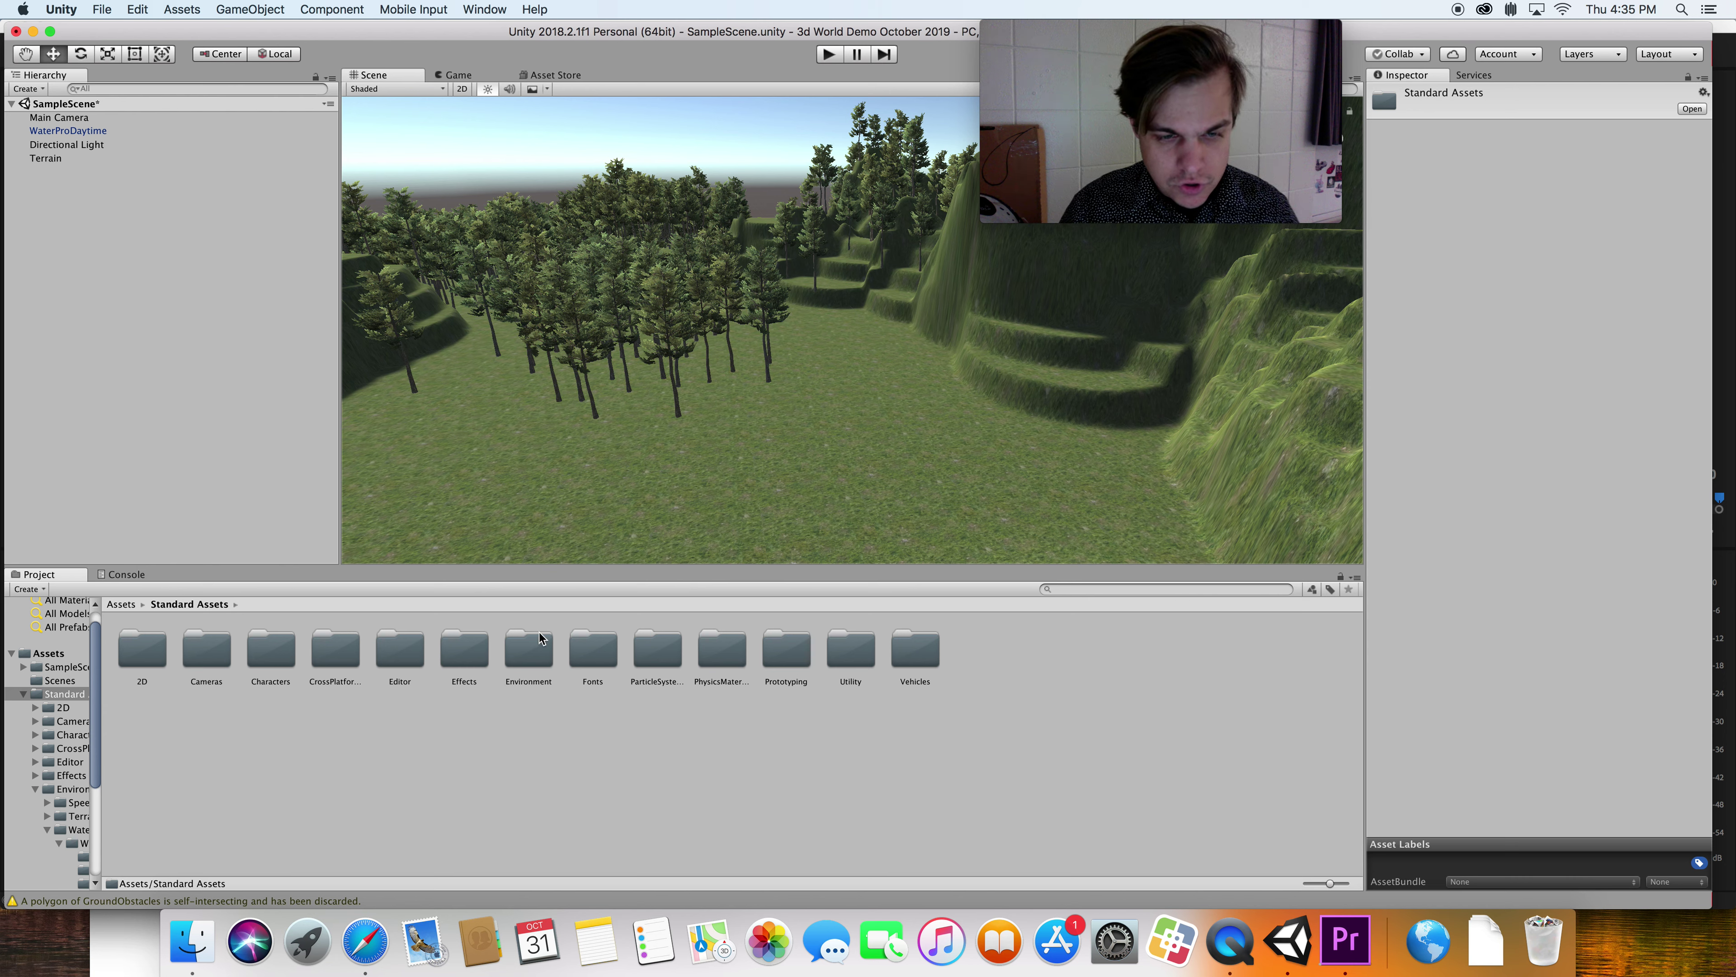
double_click(289, 661)
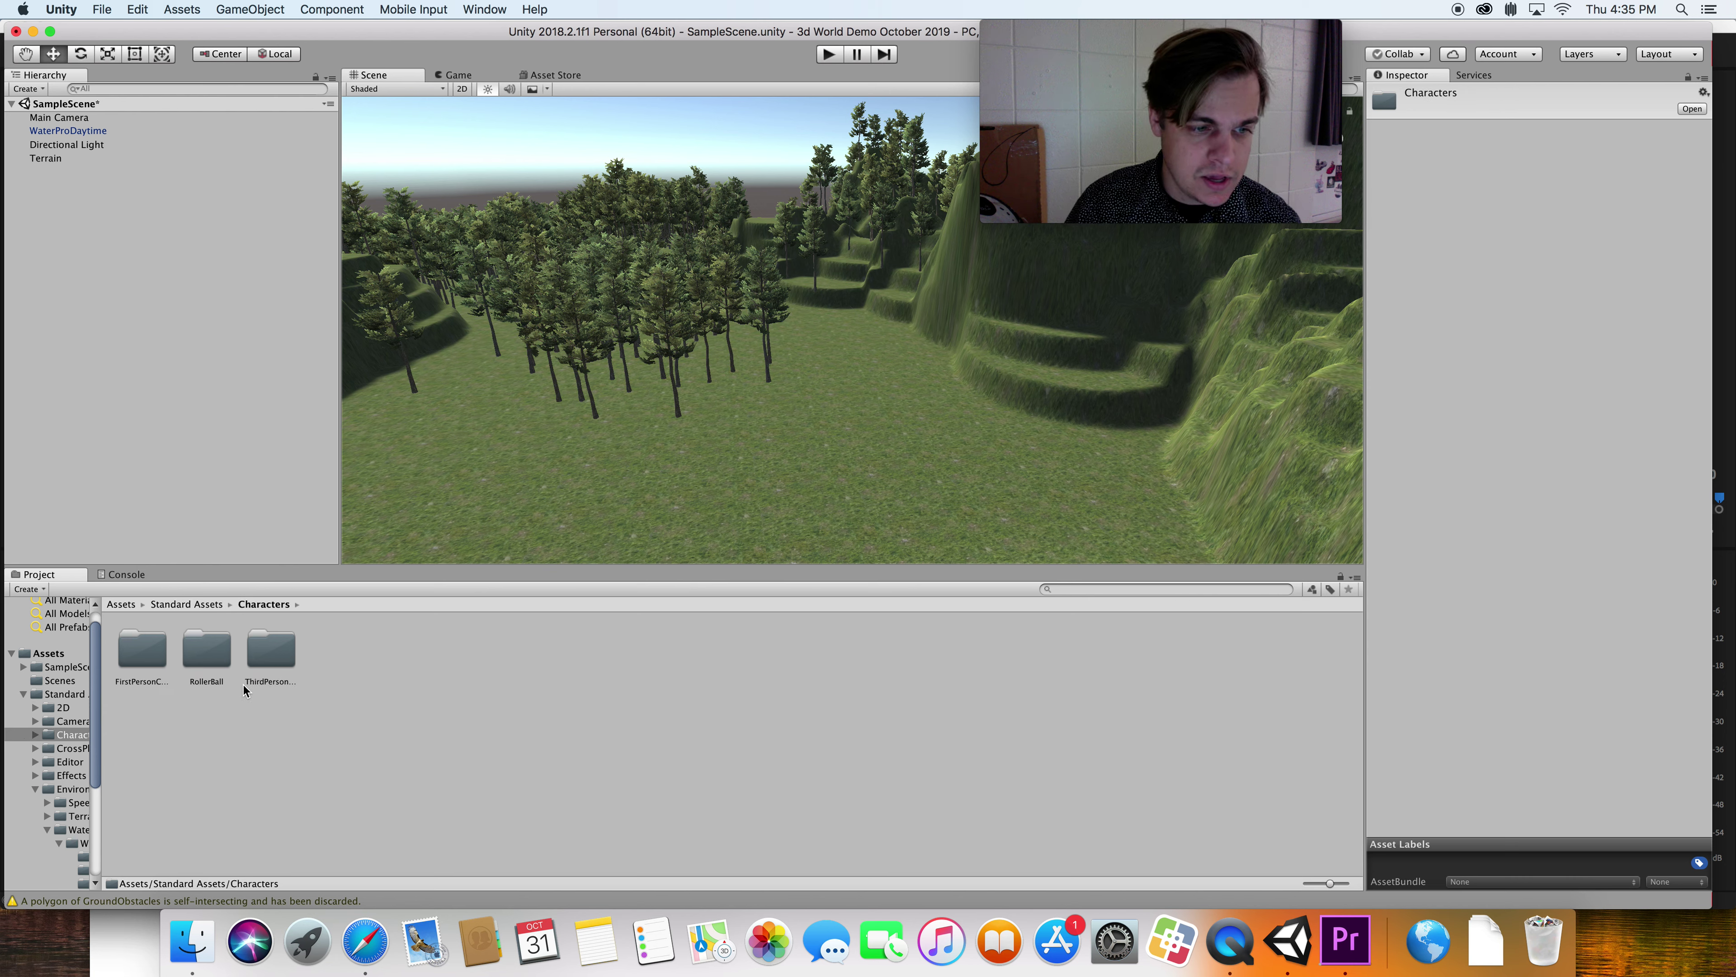
click(148, 664)
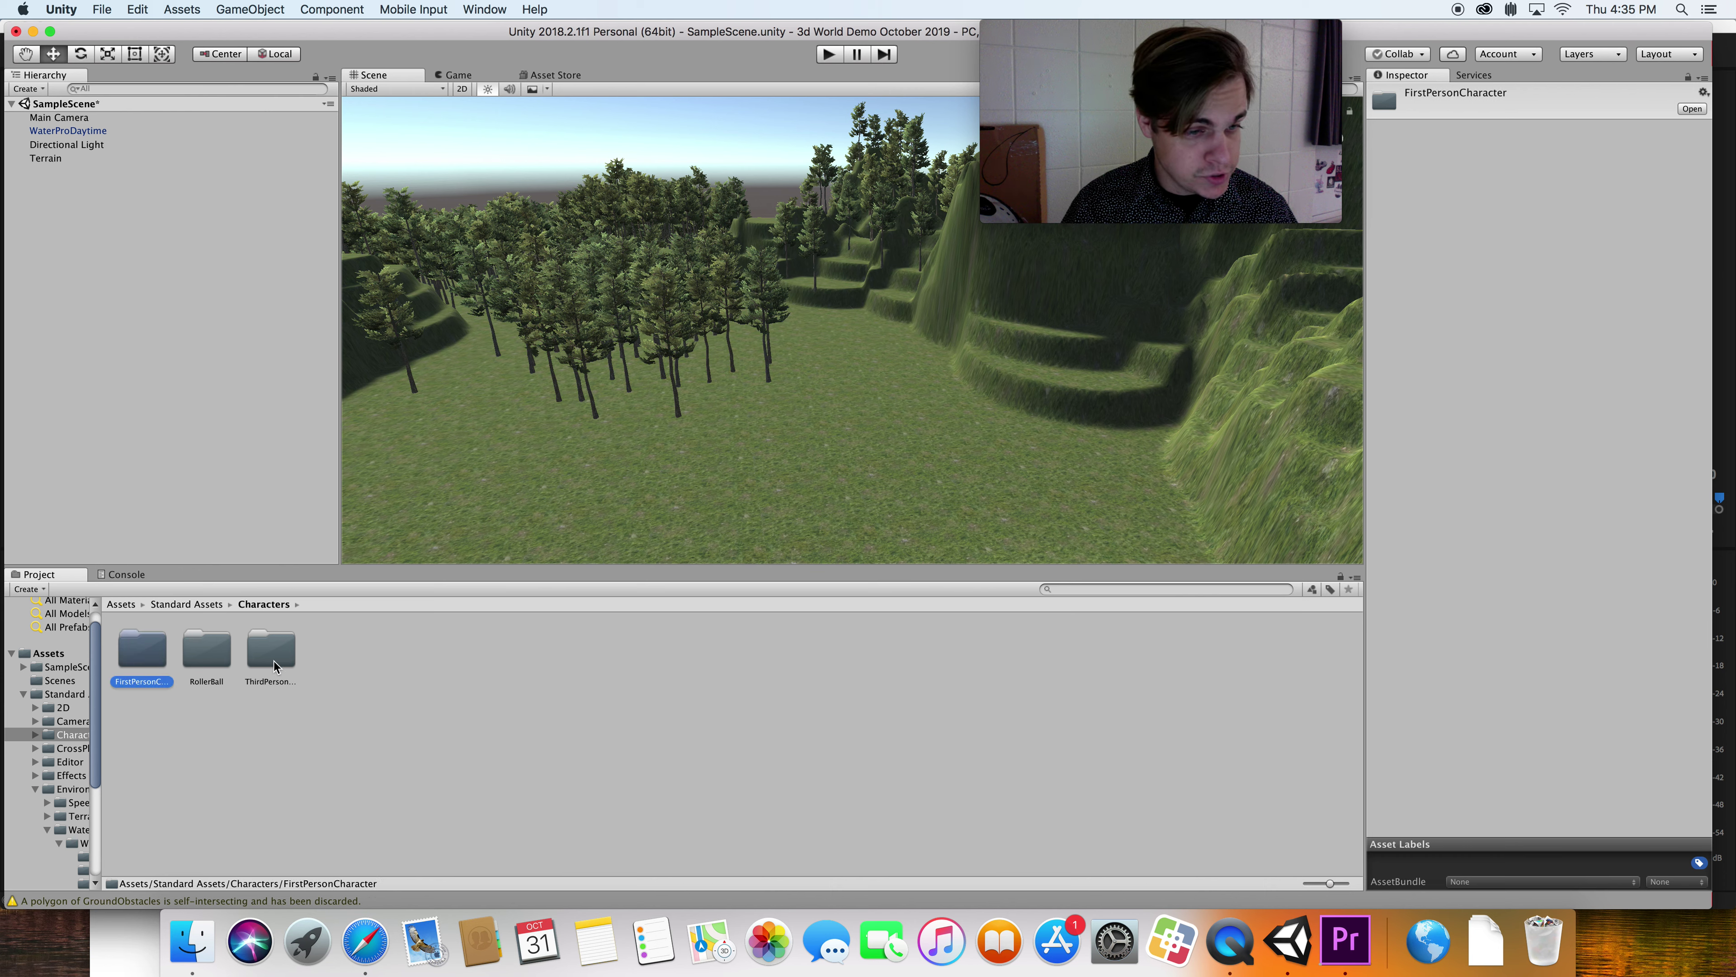
click(274, 661)
click(220, 666)
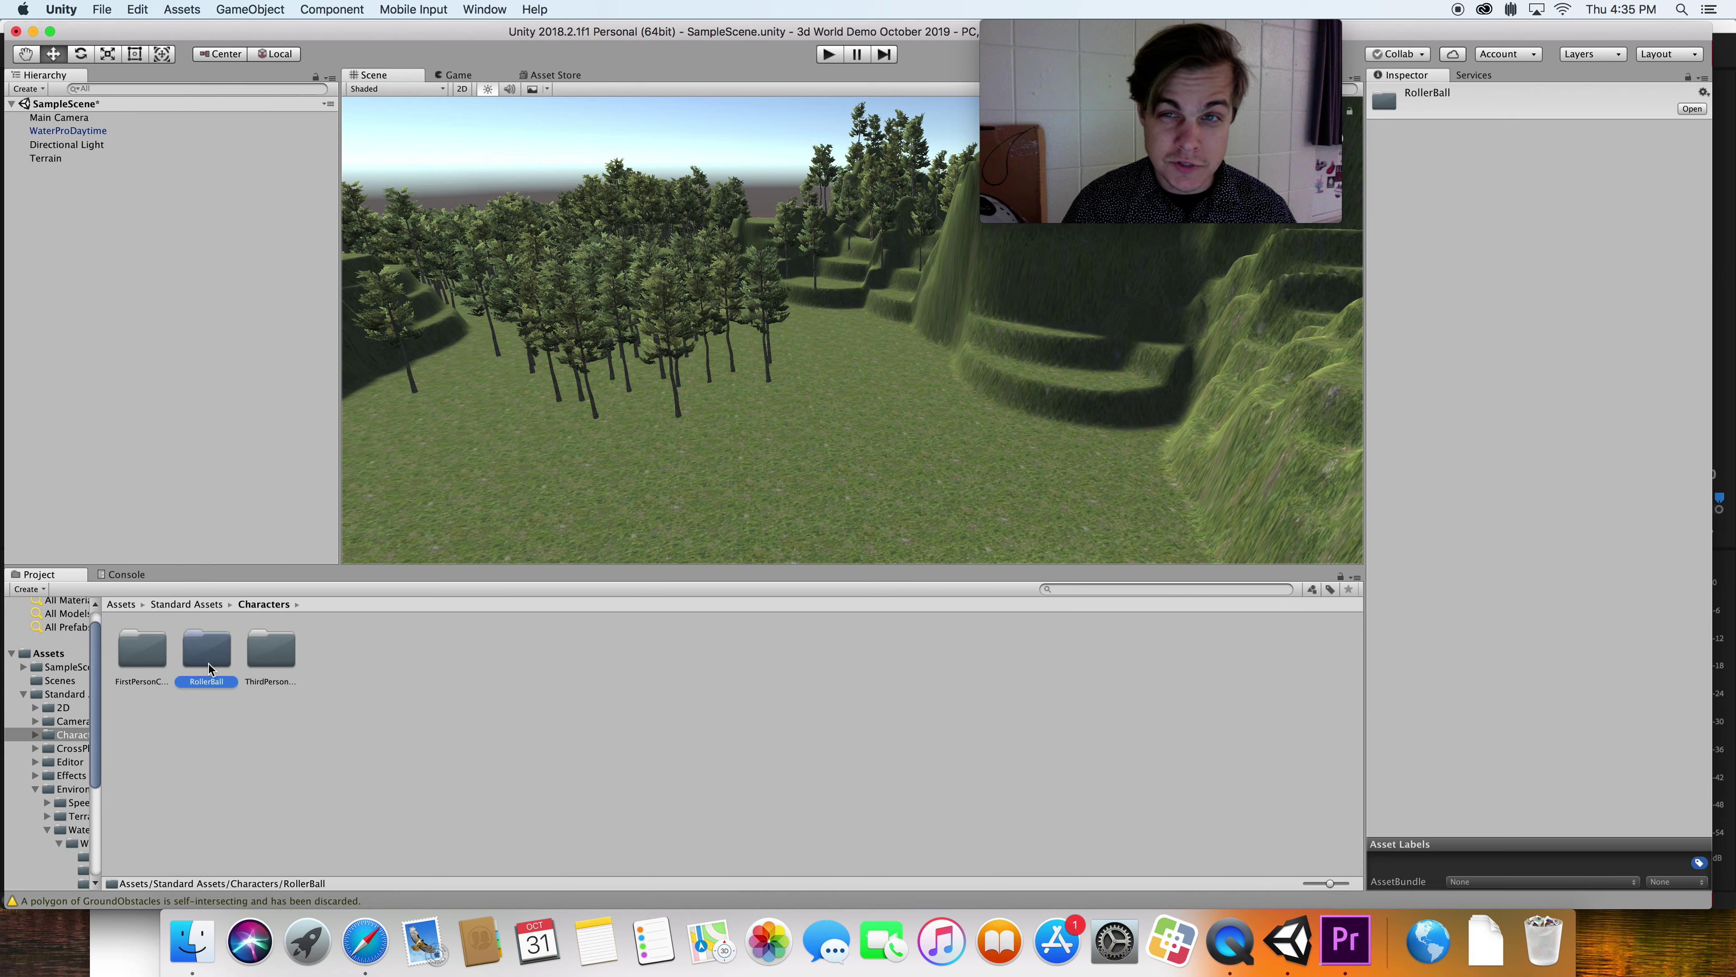
- Open FirstPersonCharacter, read its guidelines, and open its Prefabs folder
double_click(143, 645)
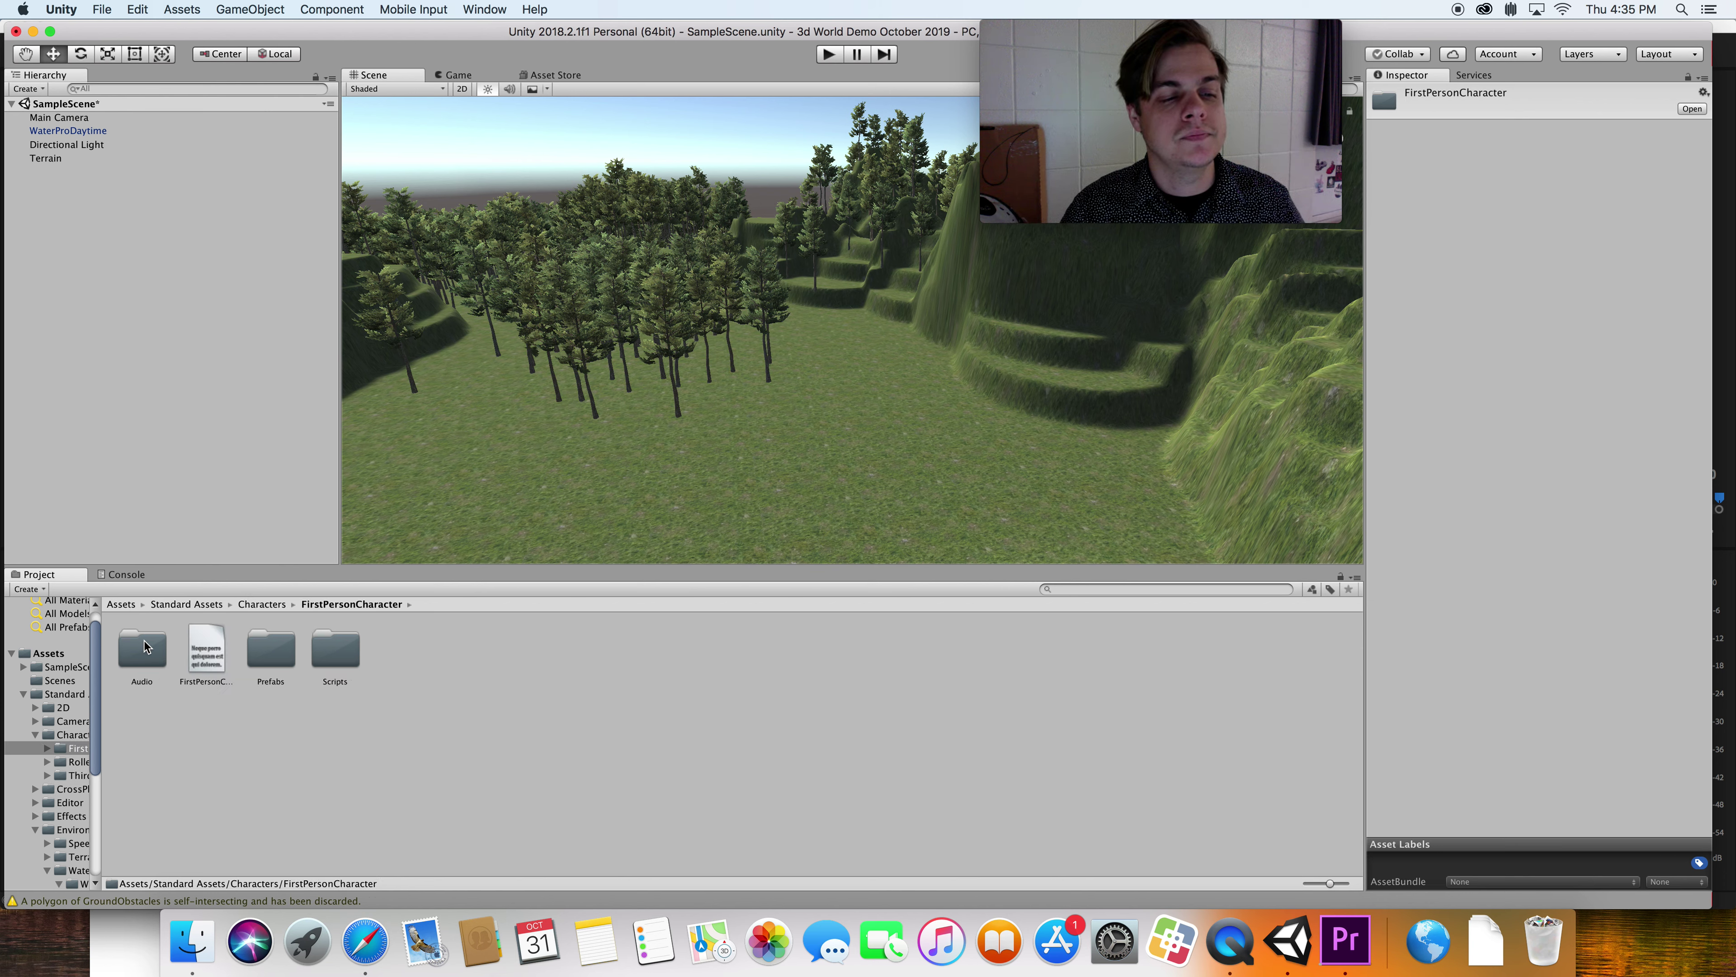
click(142, 653)
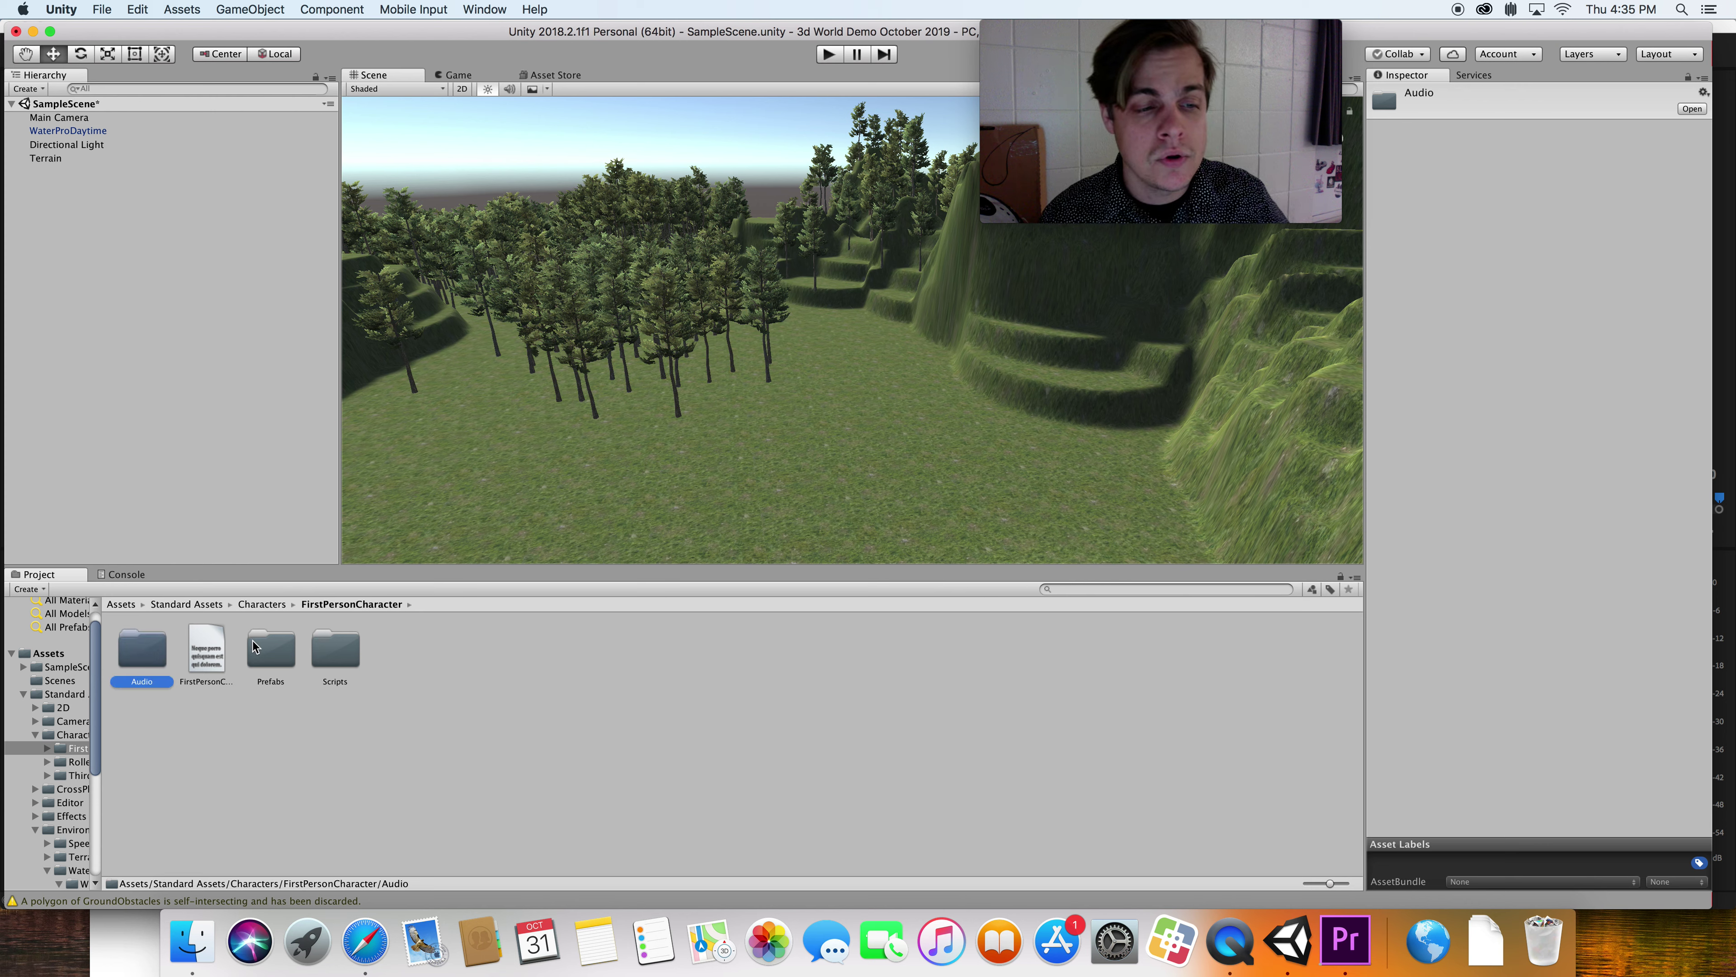
click(271, 651)
click(329, 646)
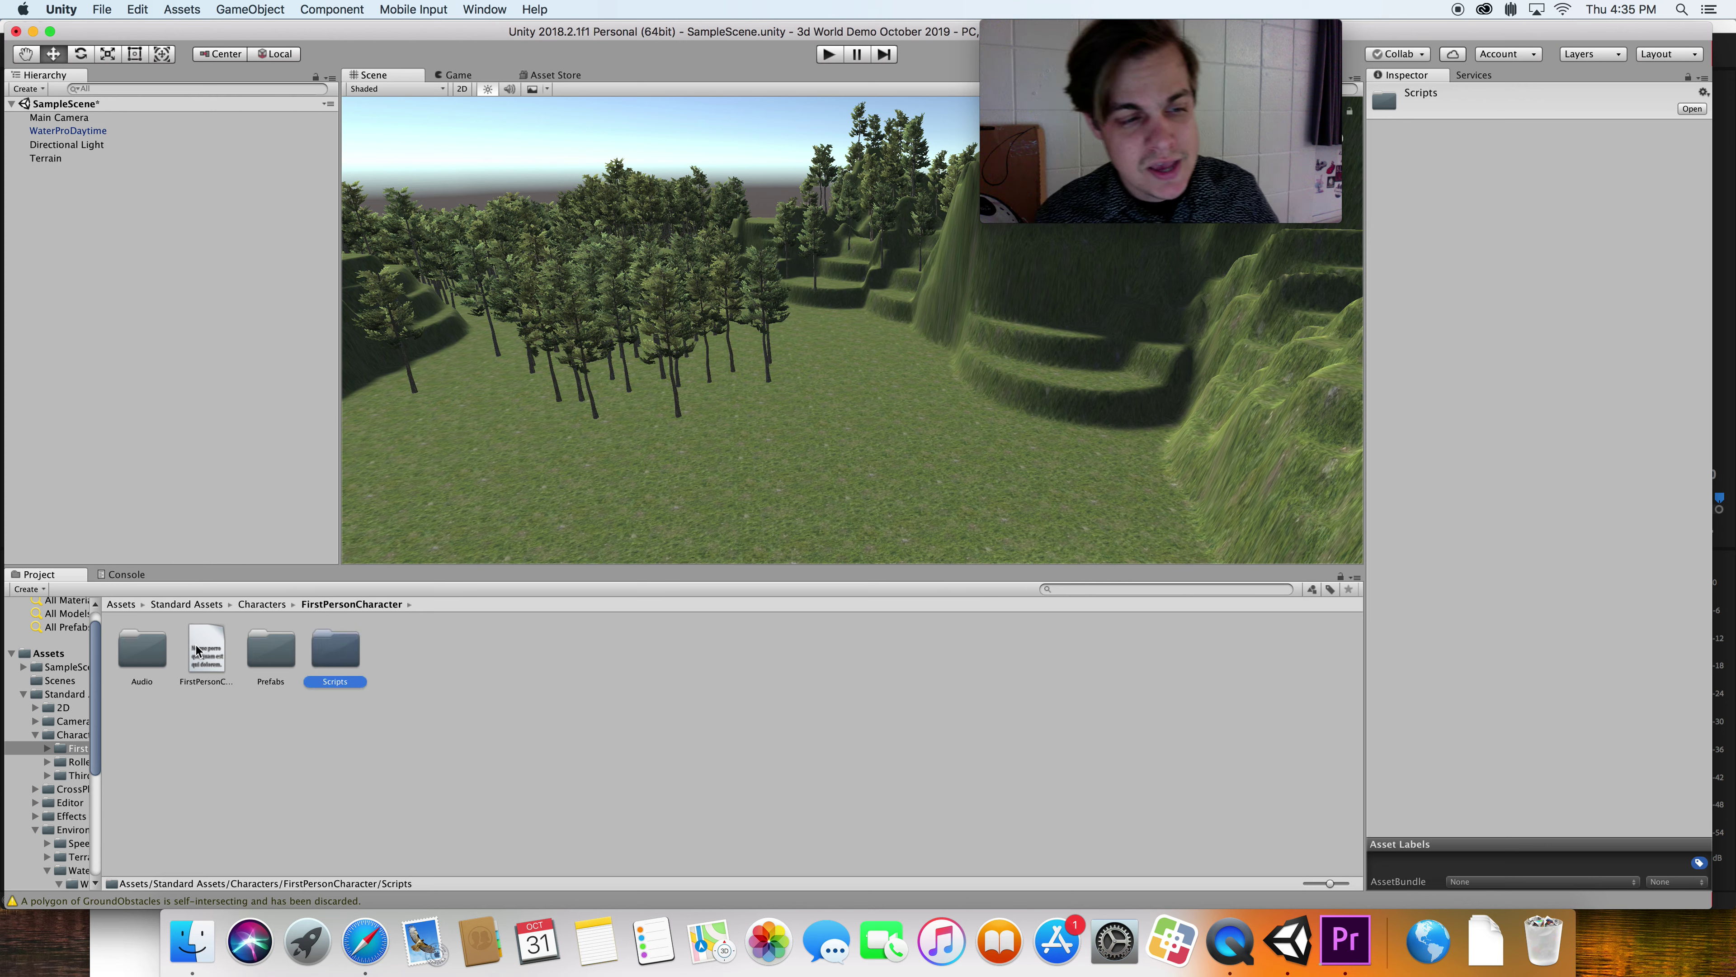
click(209, 652)
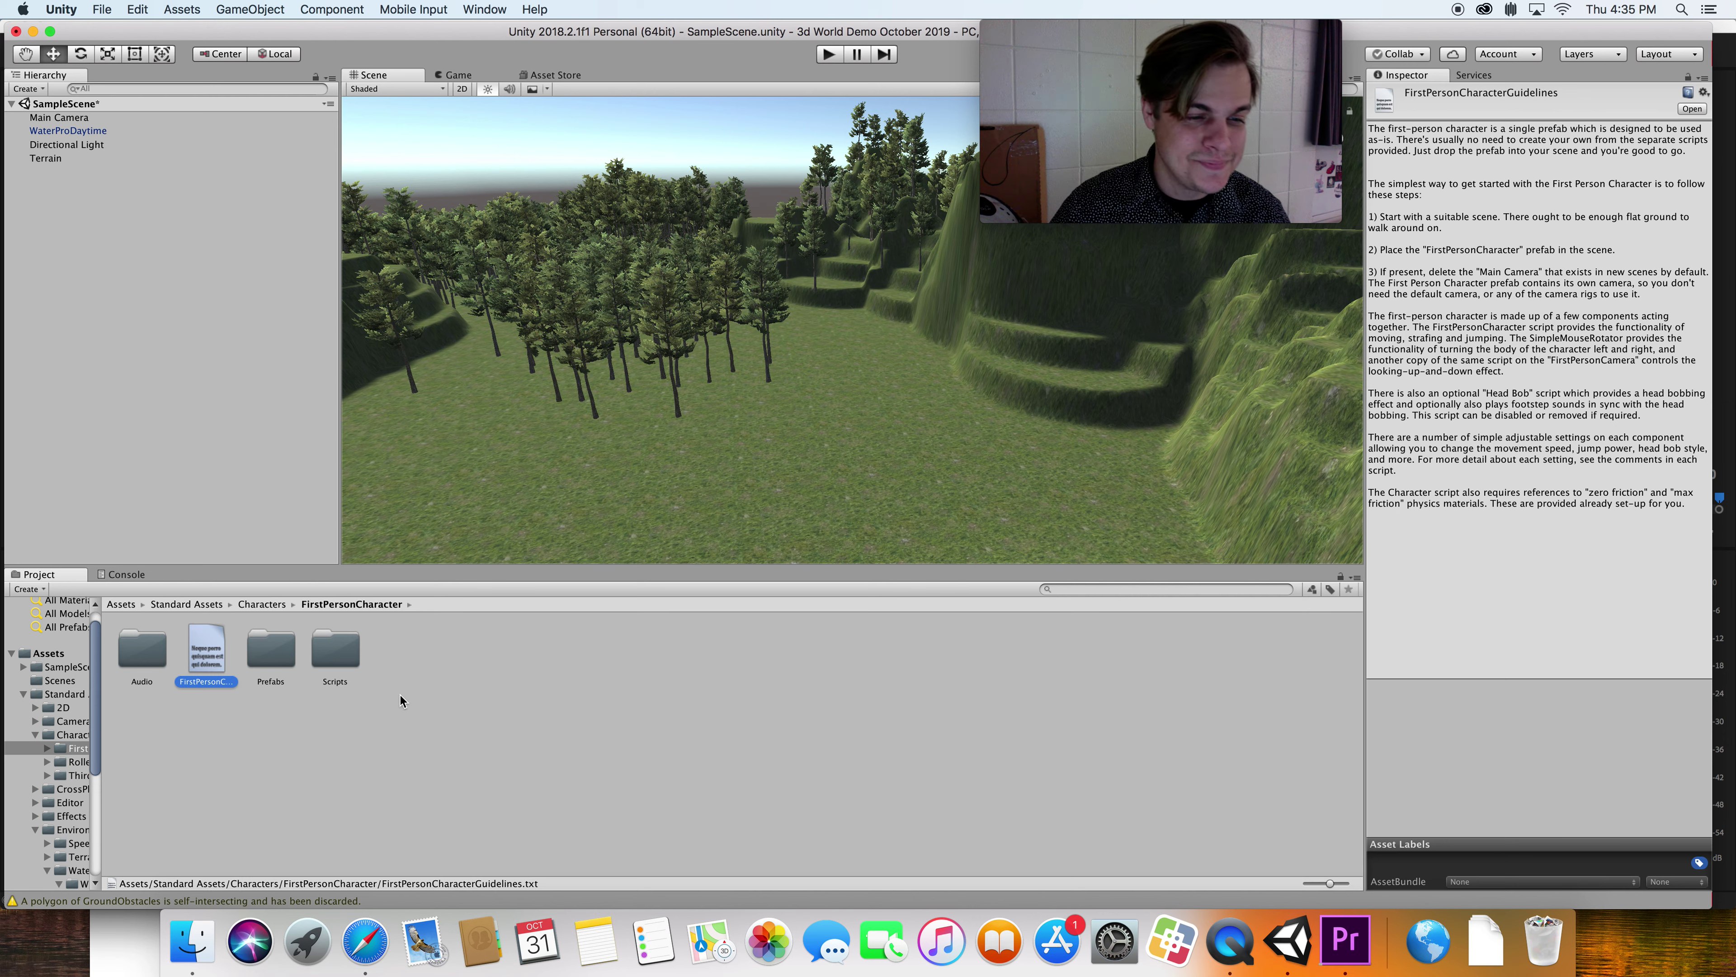
double_click(272, 656)
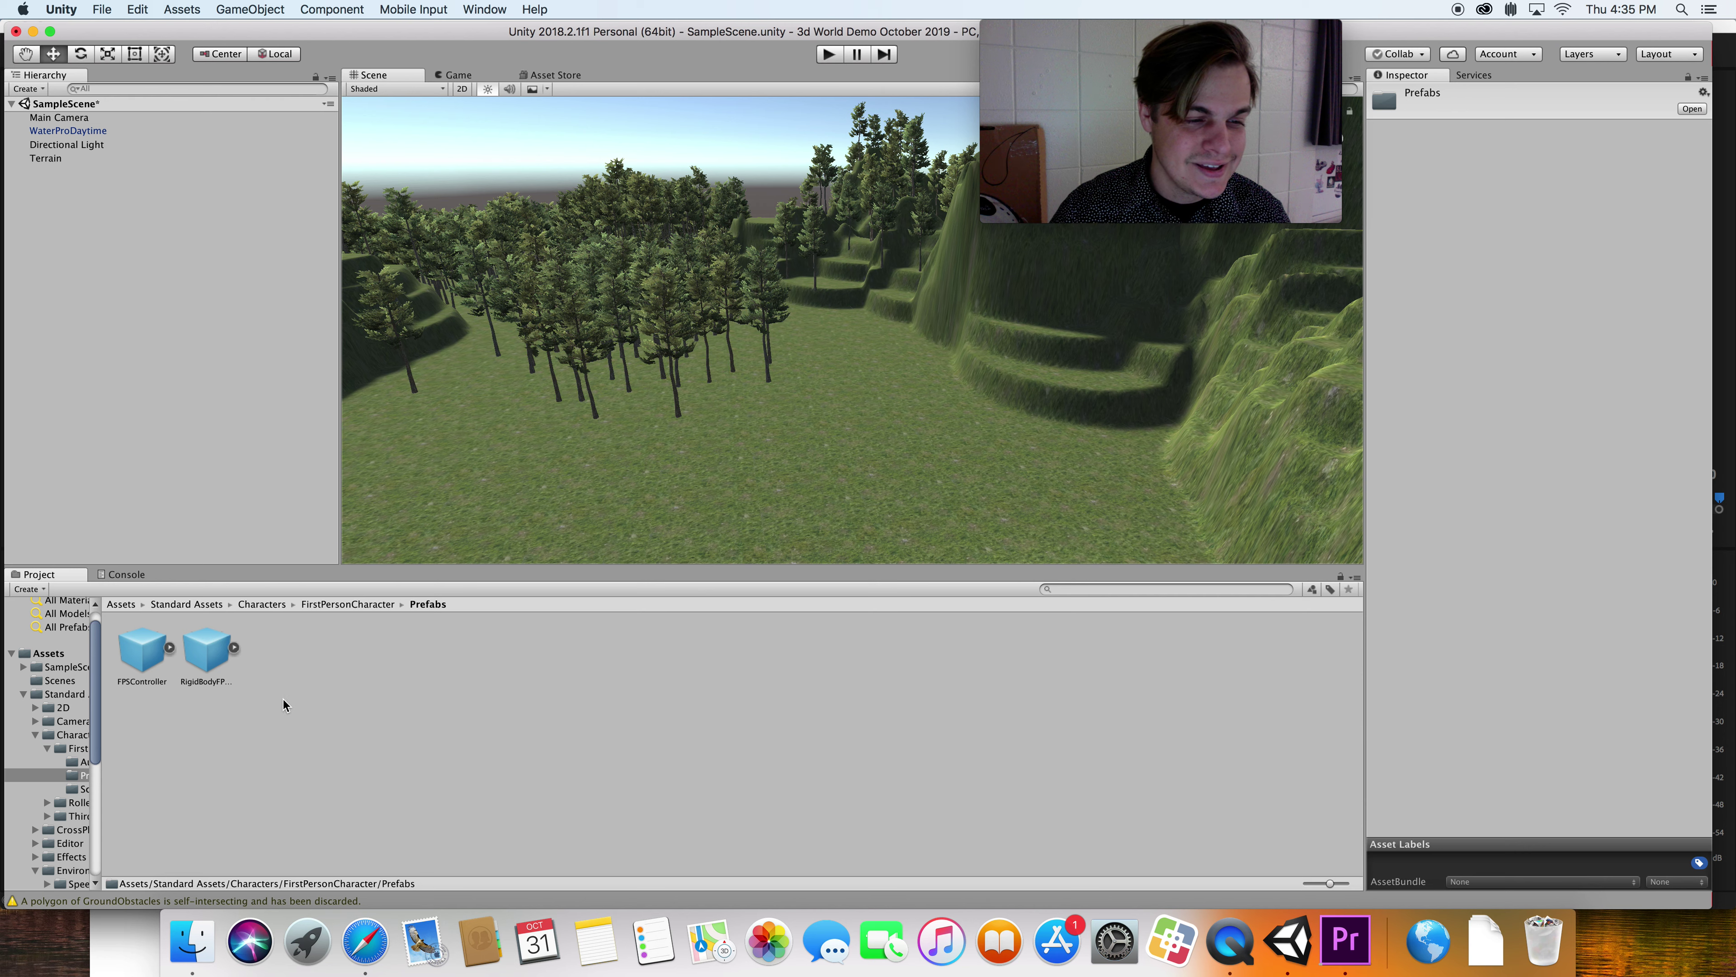
- Compare the two first-person prefabs, drop an FPSController in the clearing, and start play mode
click(147, 661)
click(195, 661)
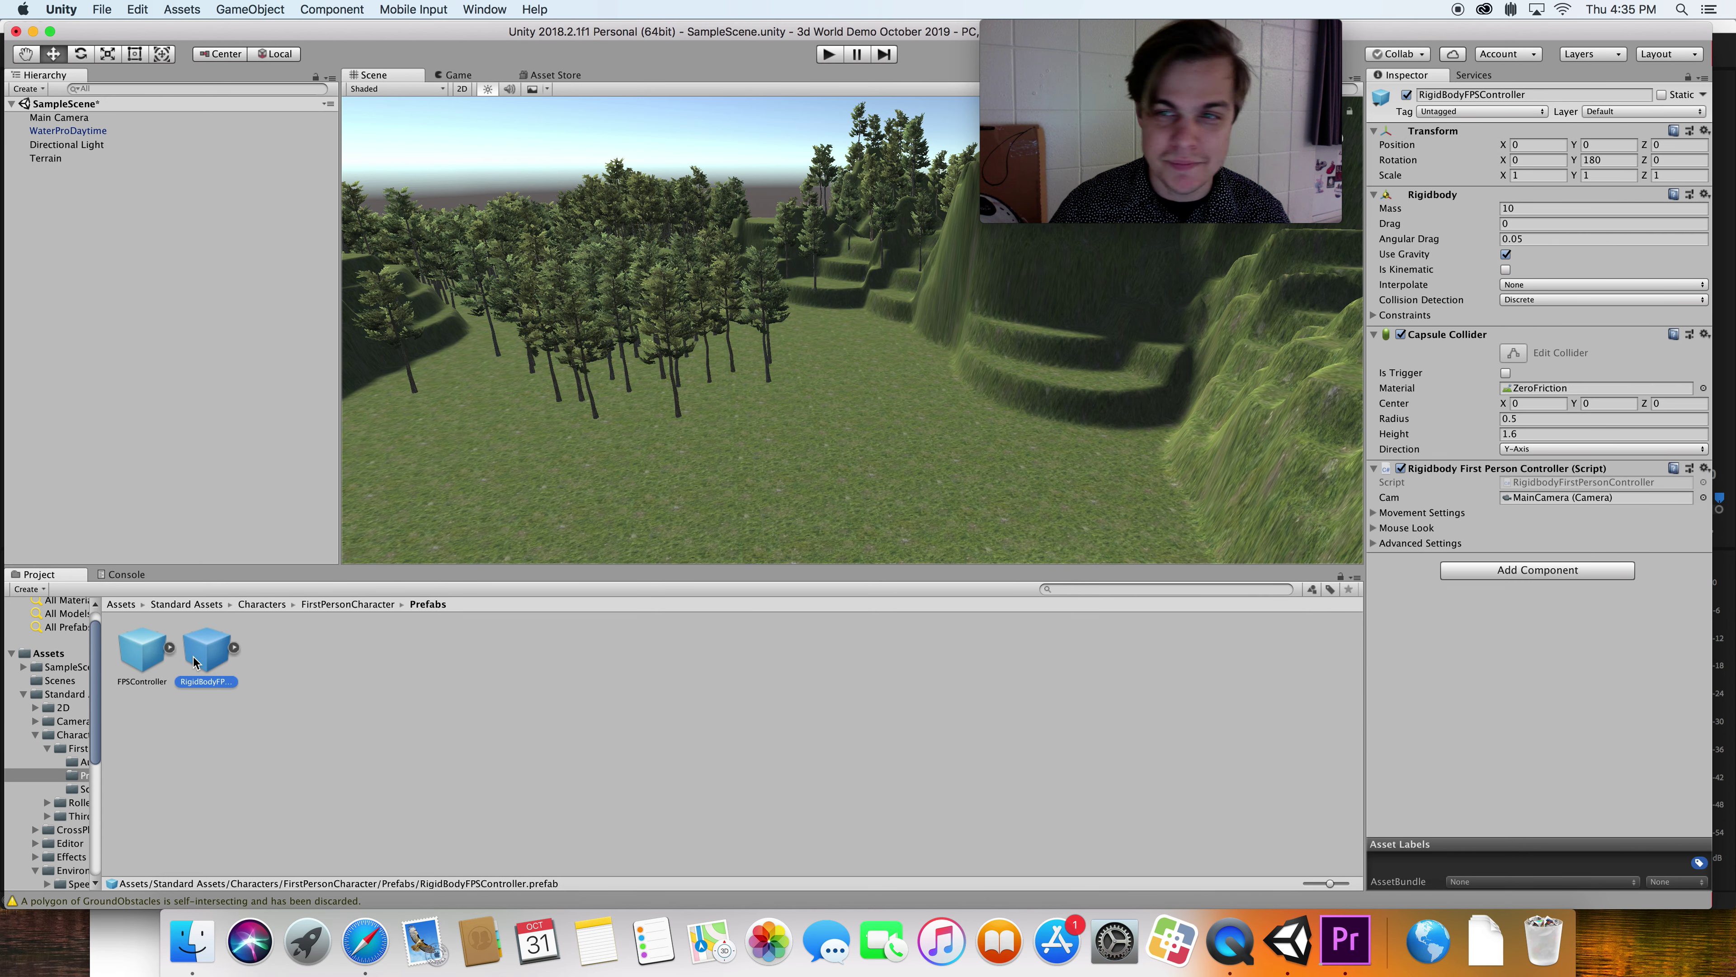
click(146, 661)
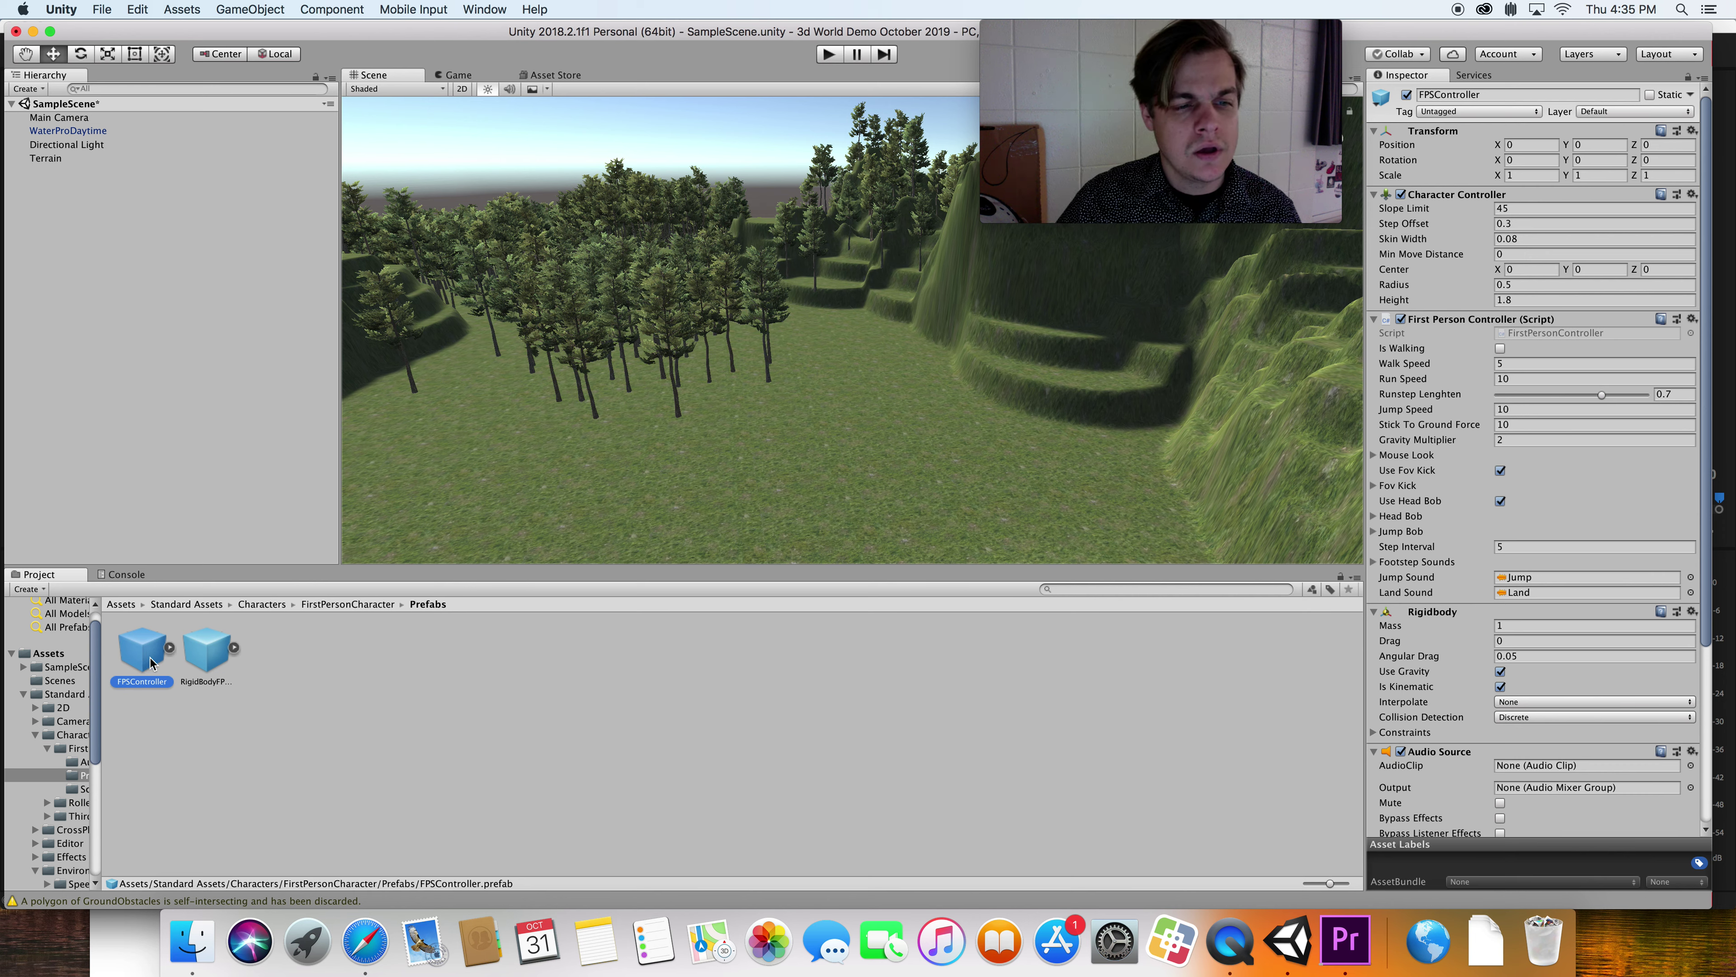
drag(147, 663, 822, 388)
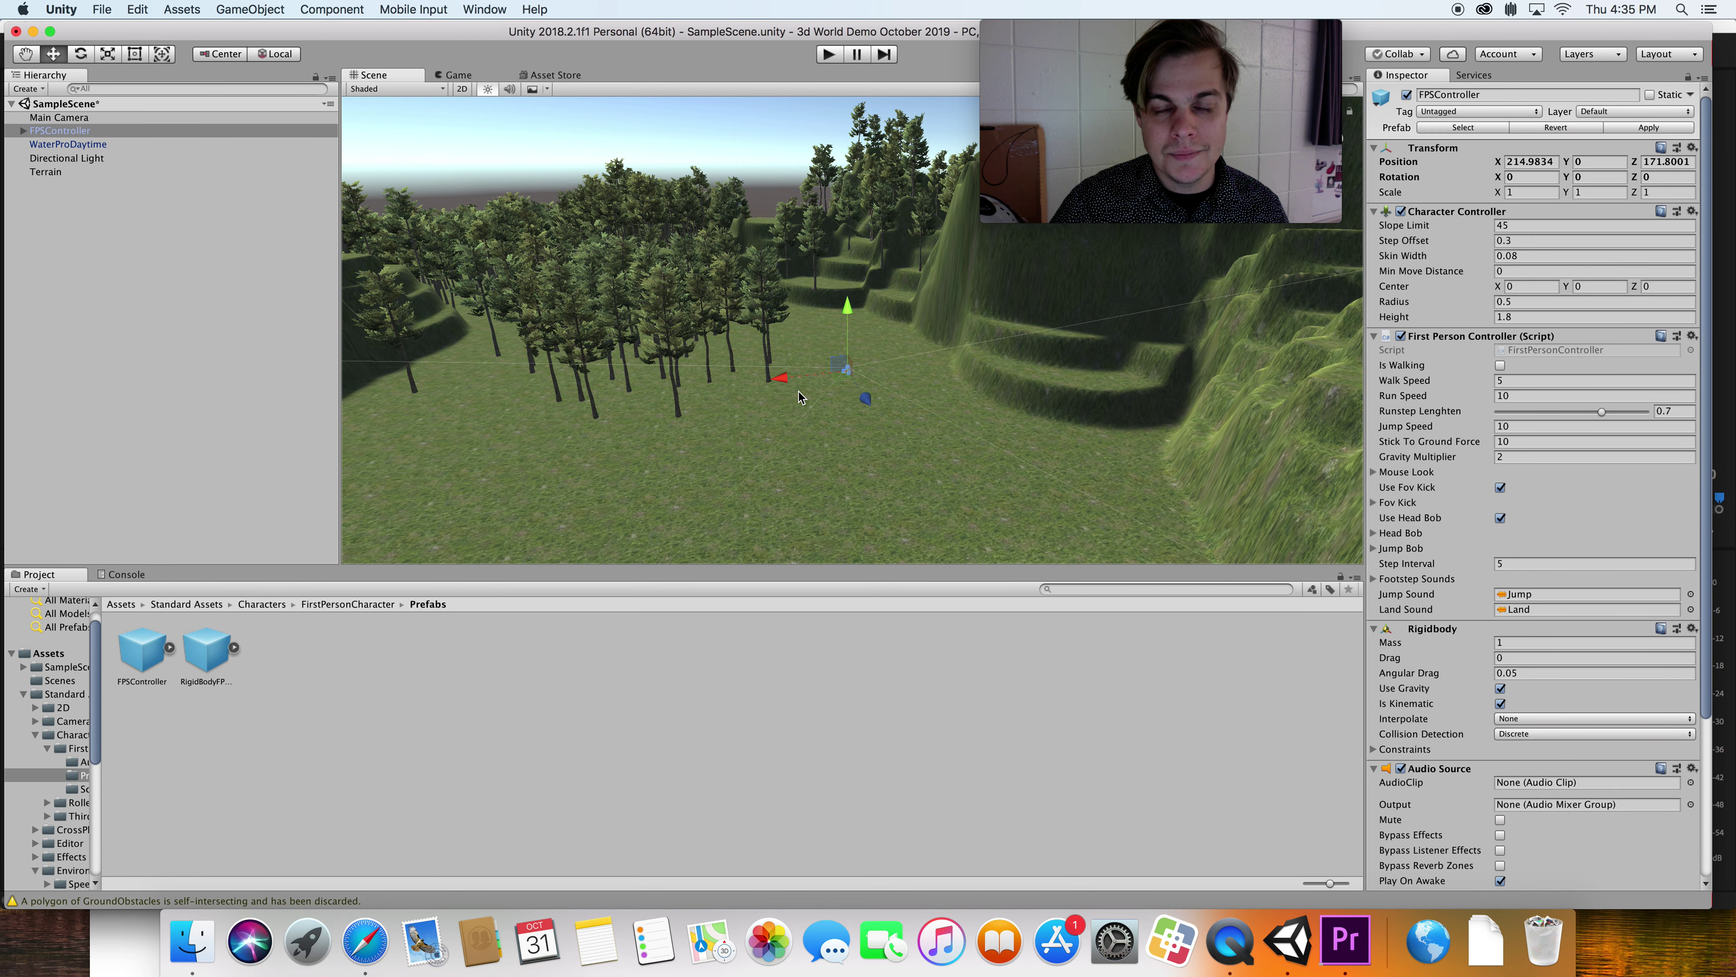
click(830, 57)
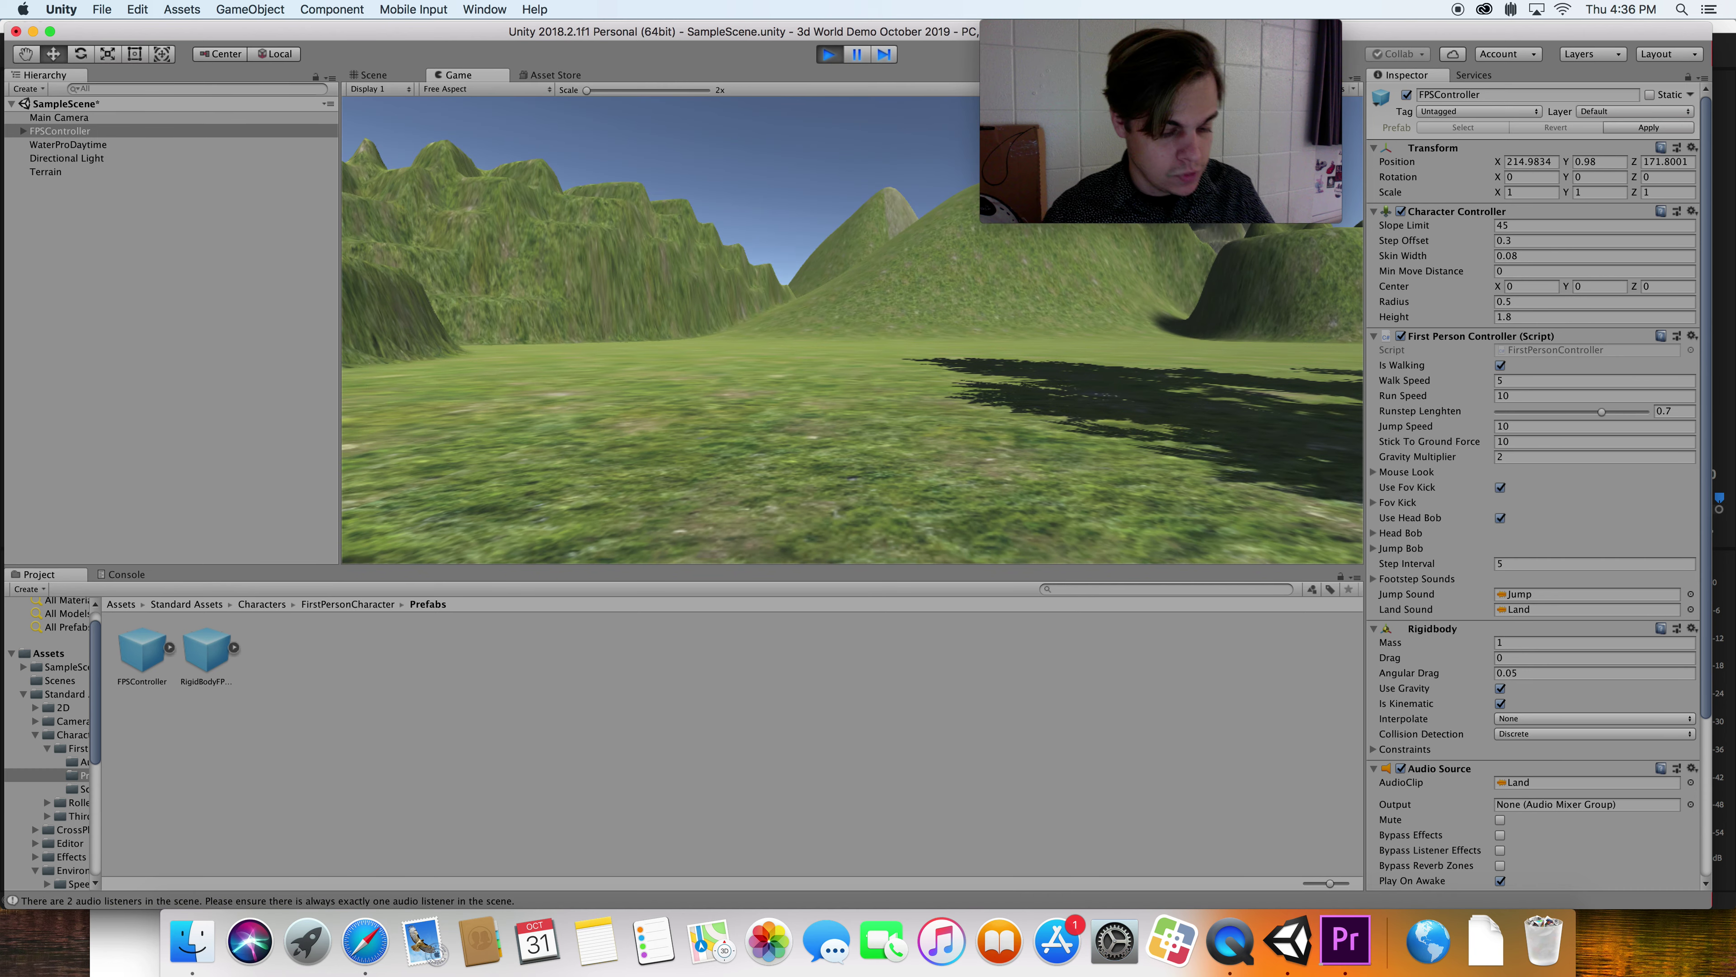
- Walk the first-person character across the field toward the hills, jumping along the way, then stop play
key(w)
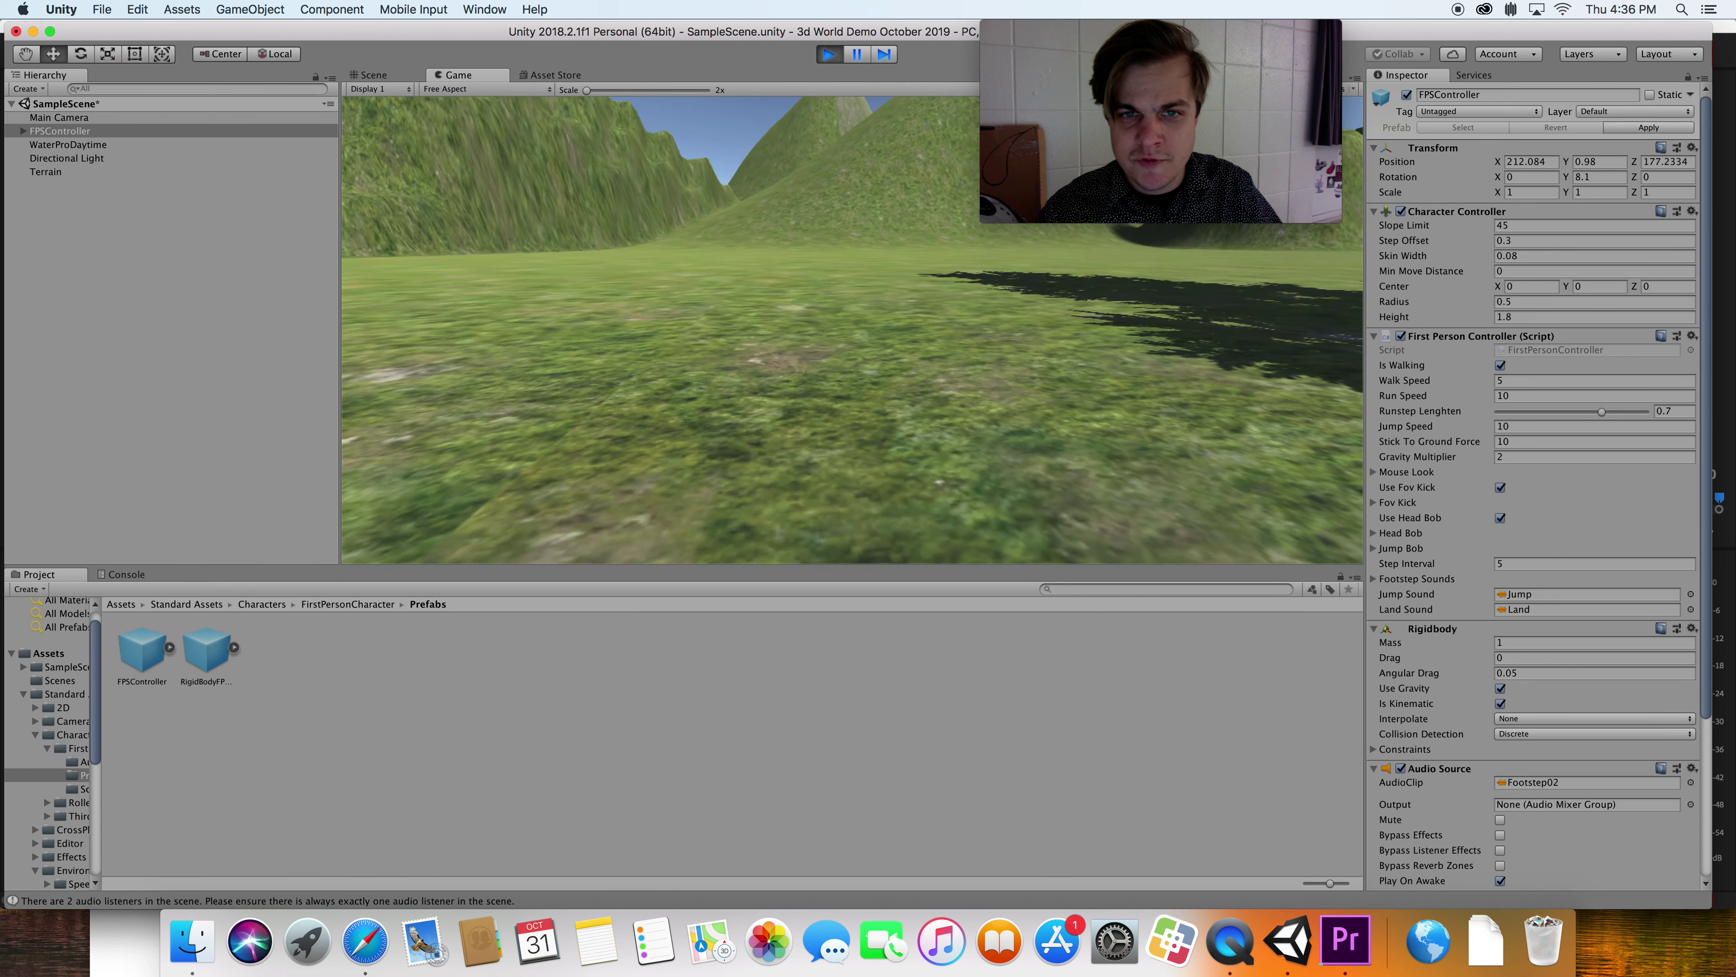
key(a)
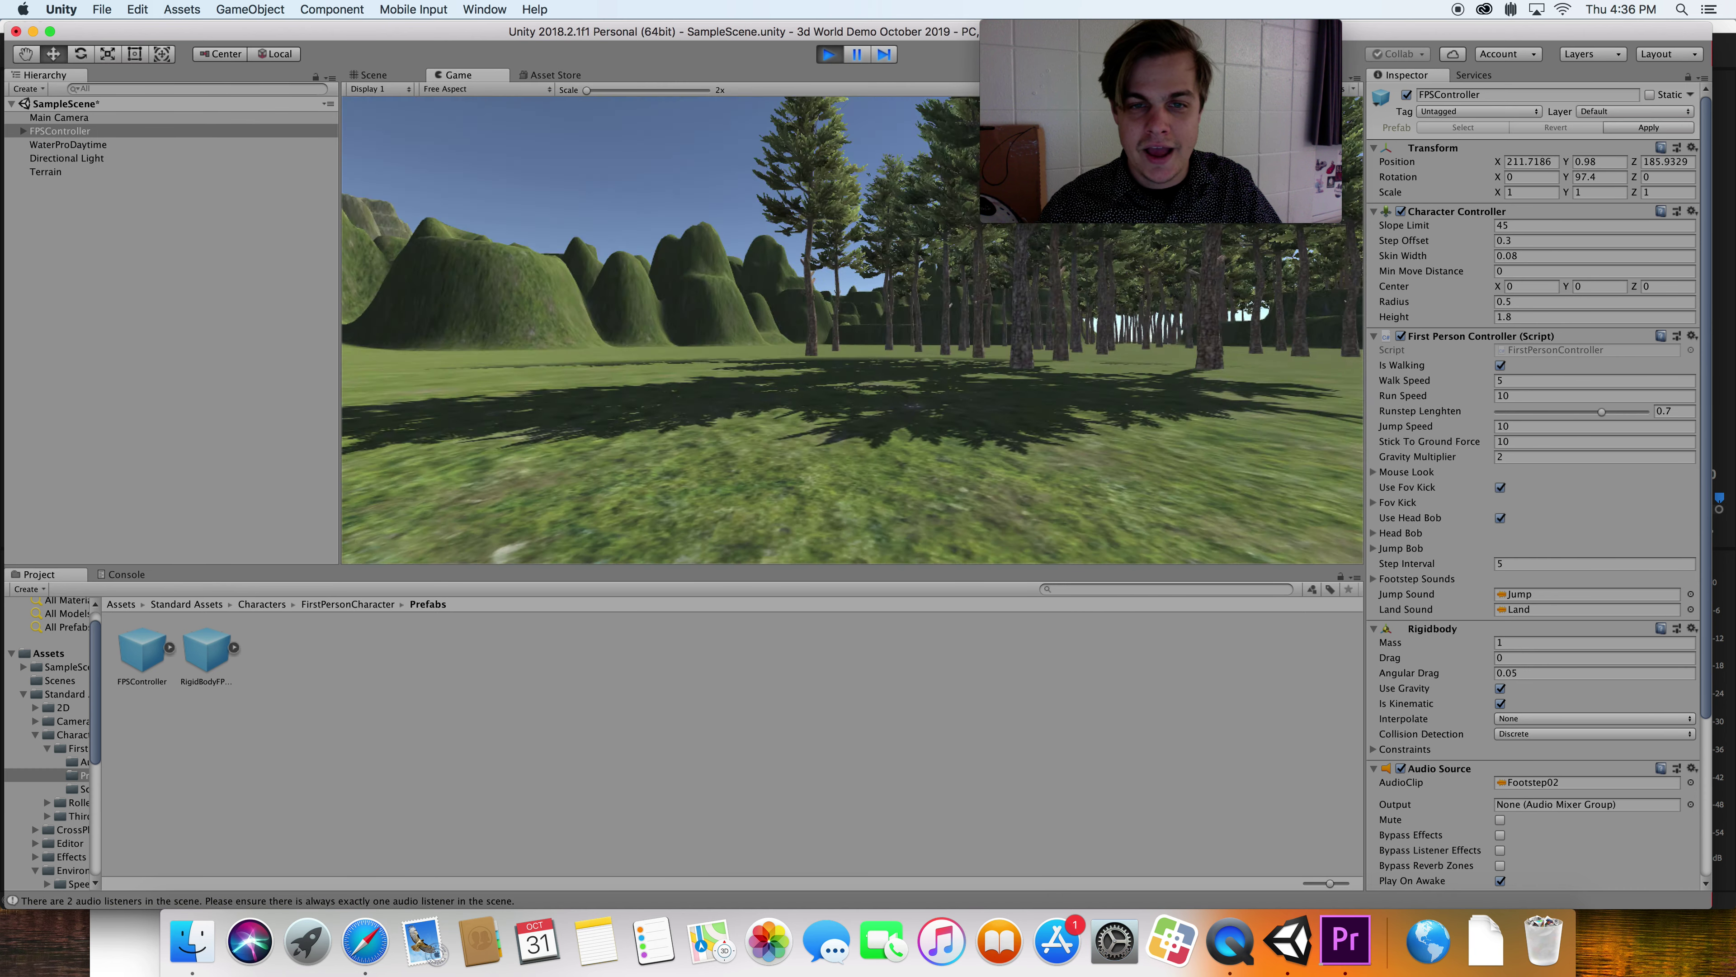
key(w)
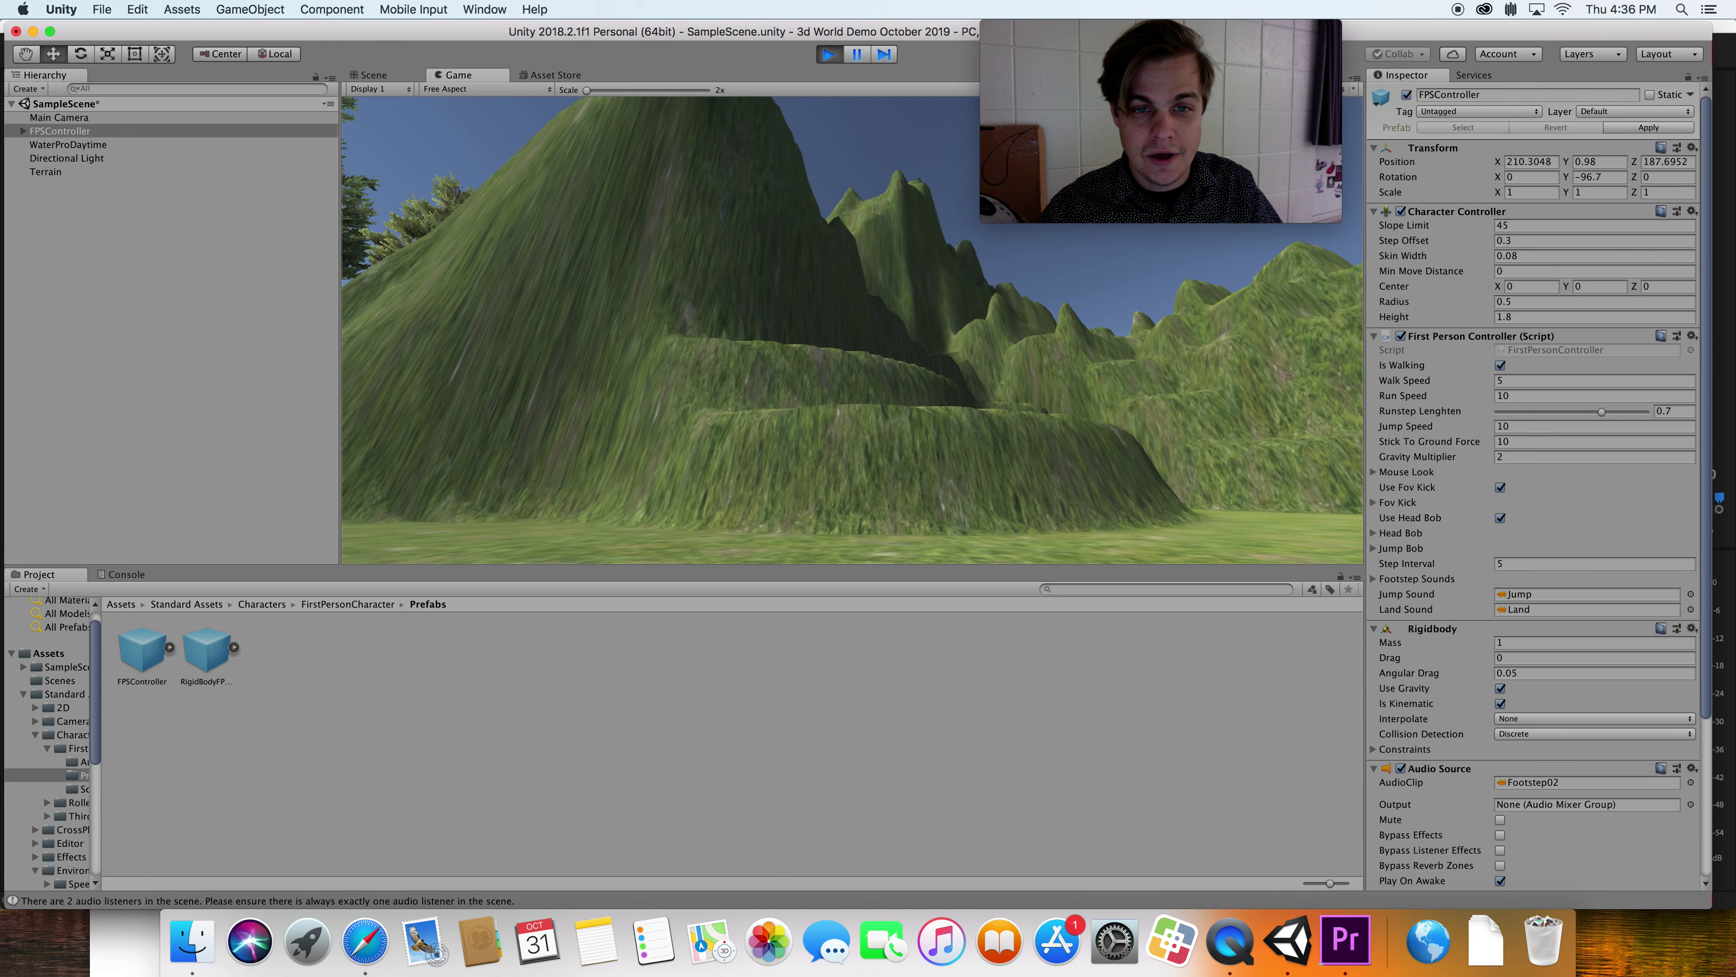
key(w)
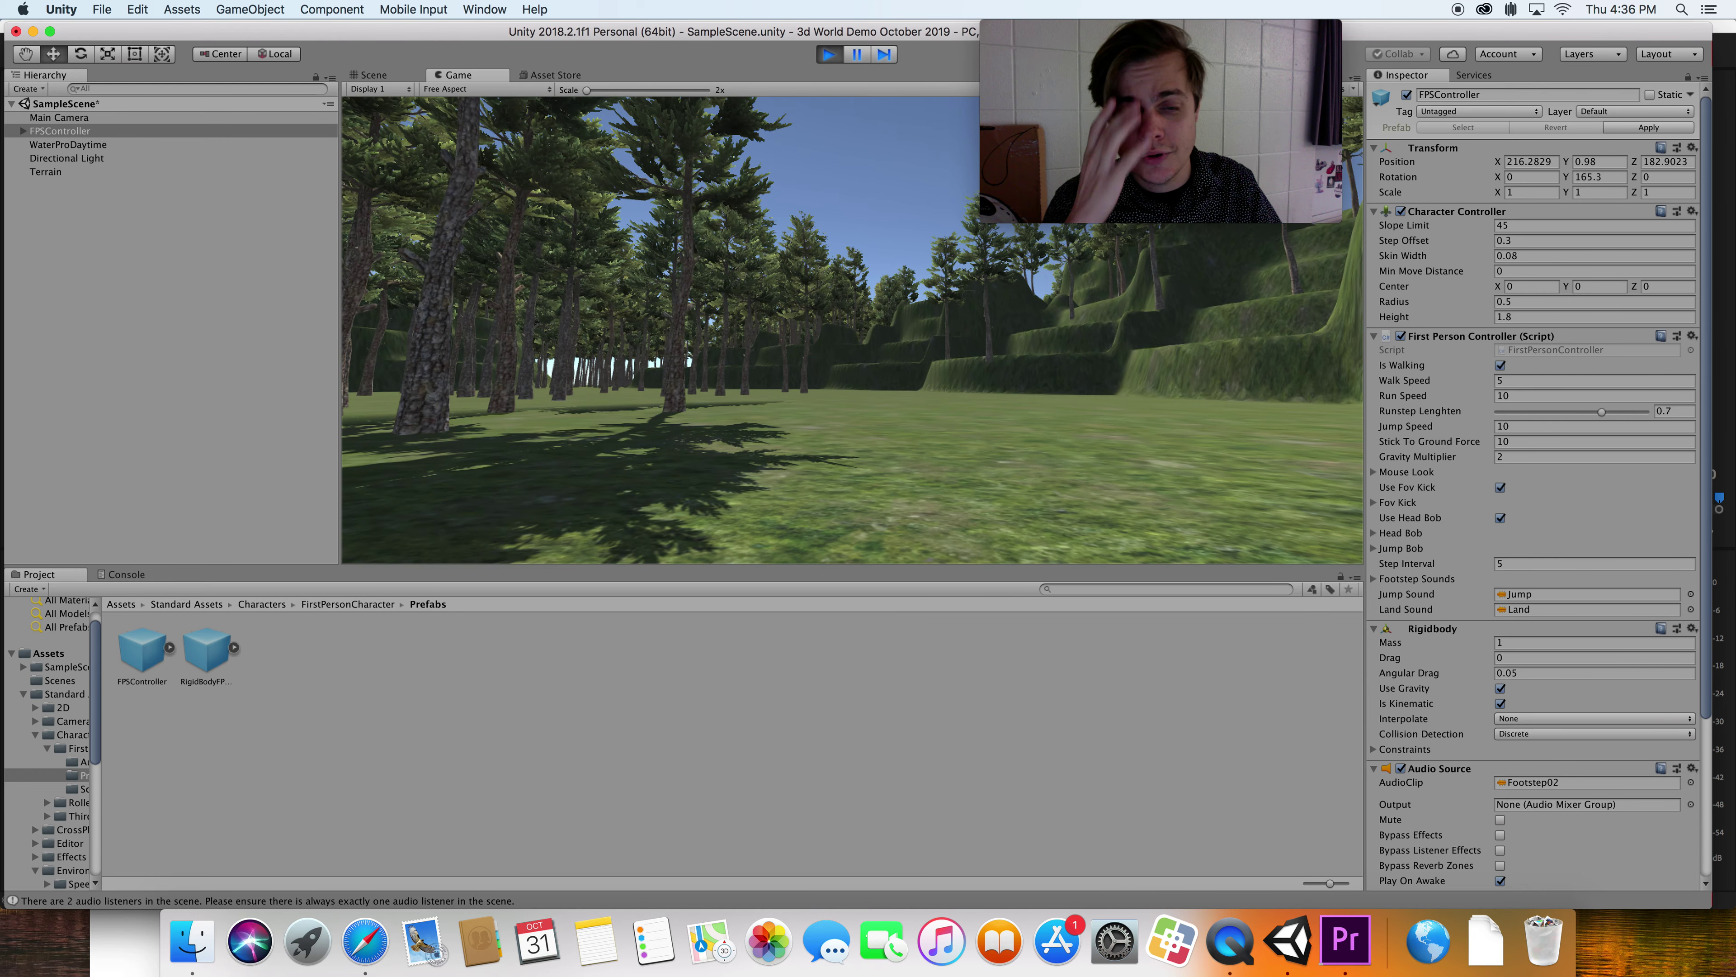
key(w)
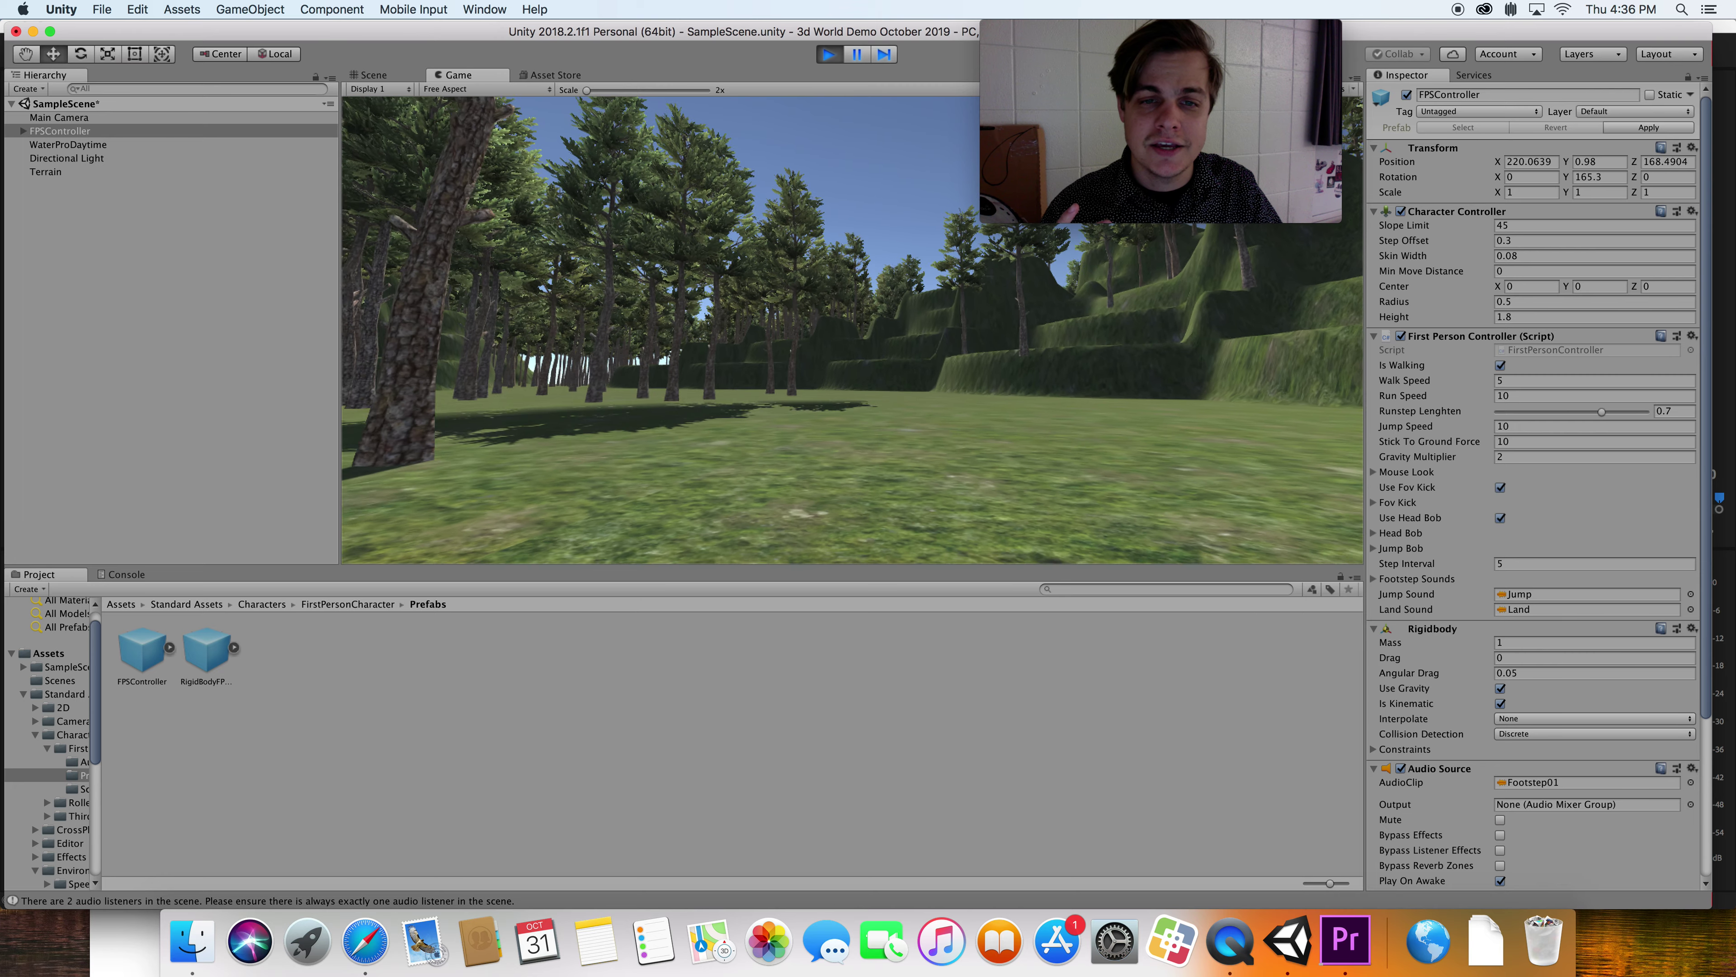
key(space)
key(w)
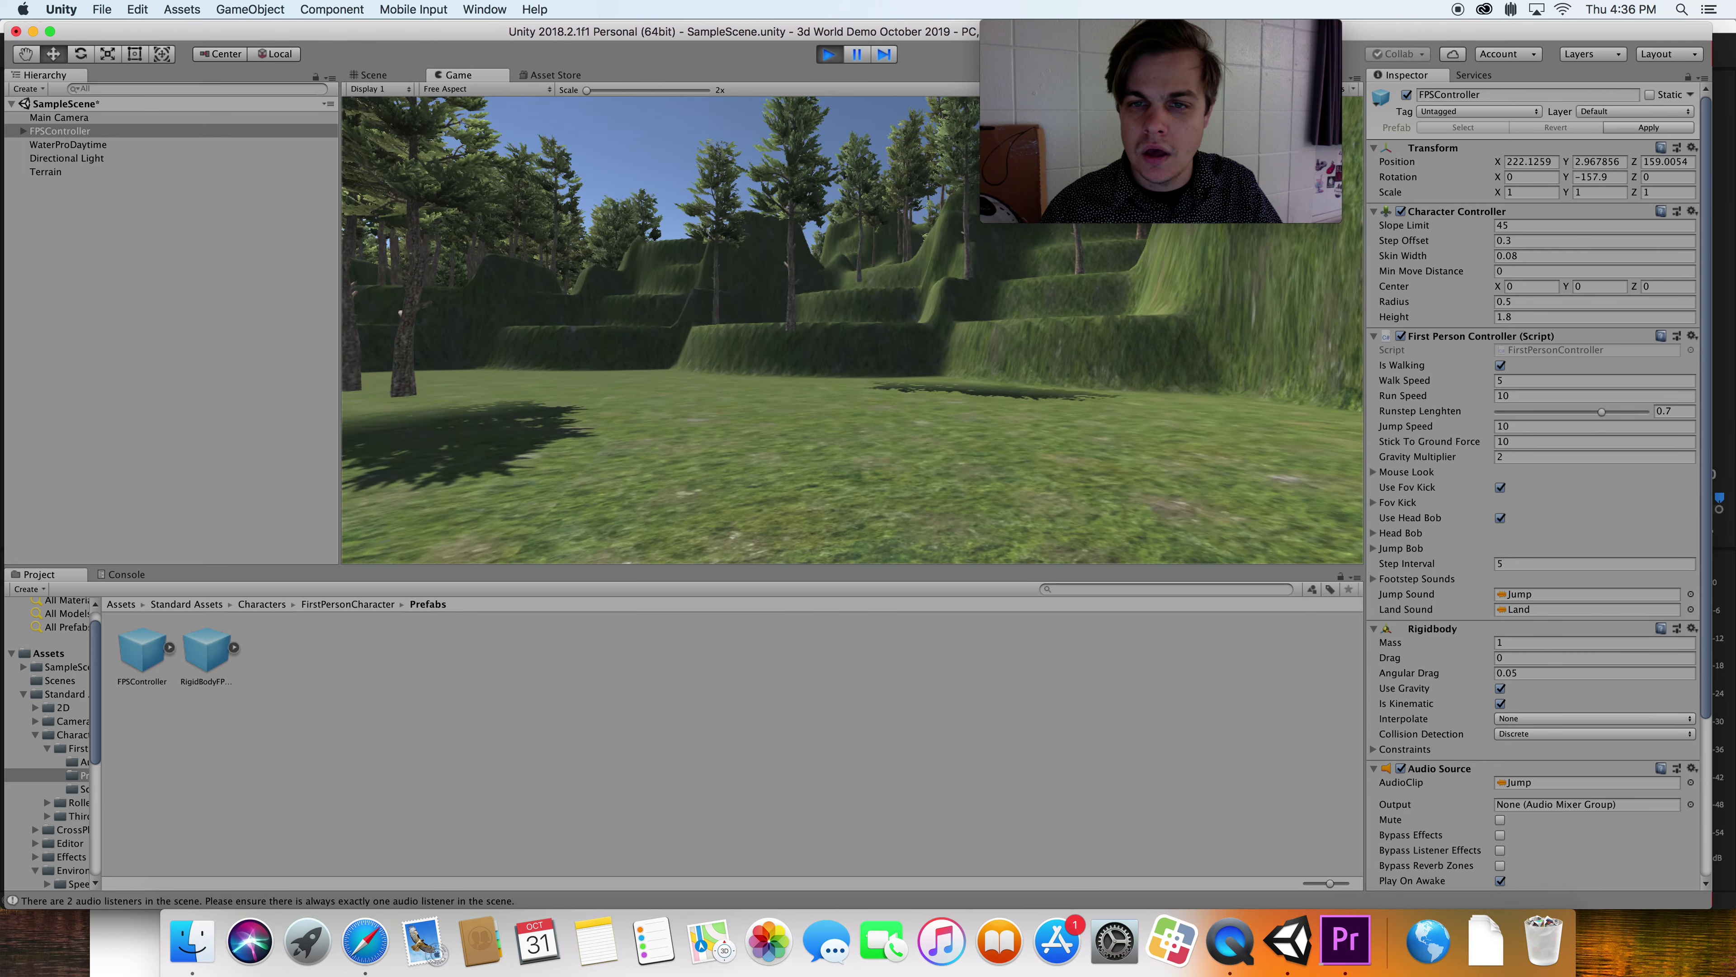
key(w)
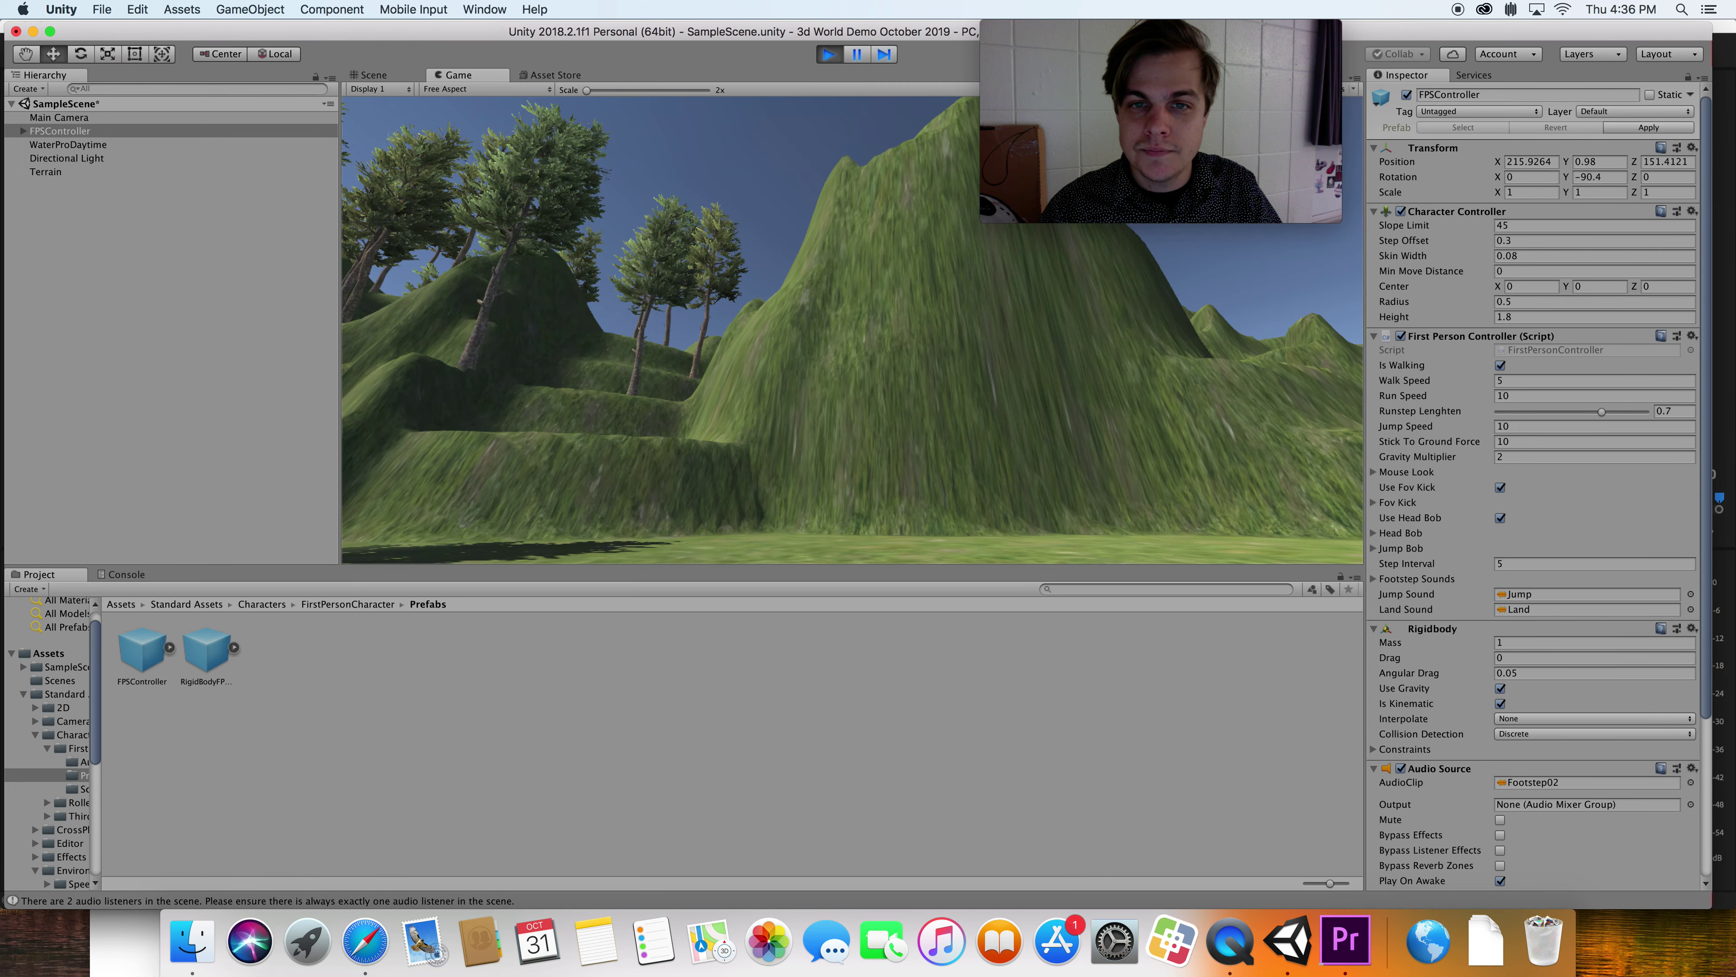
key(s)
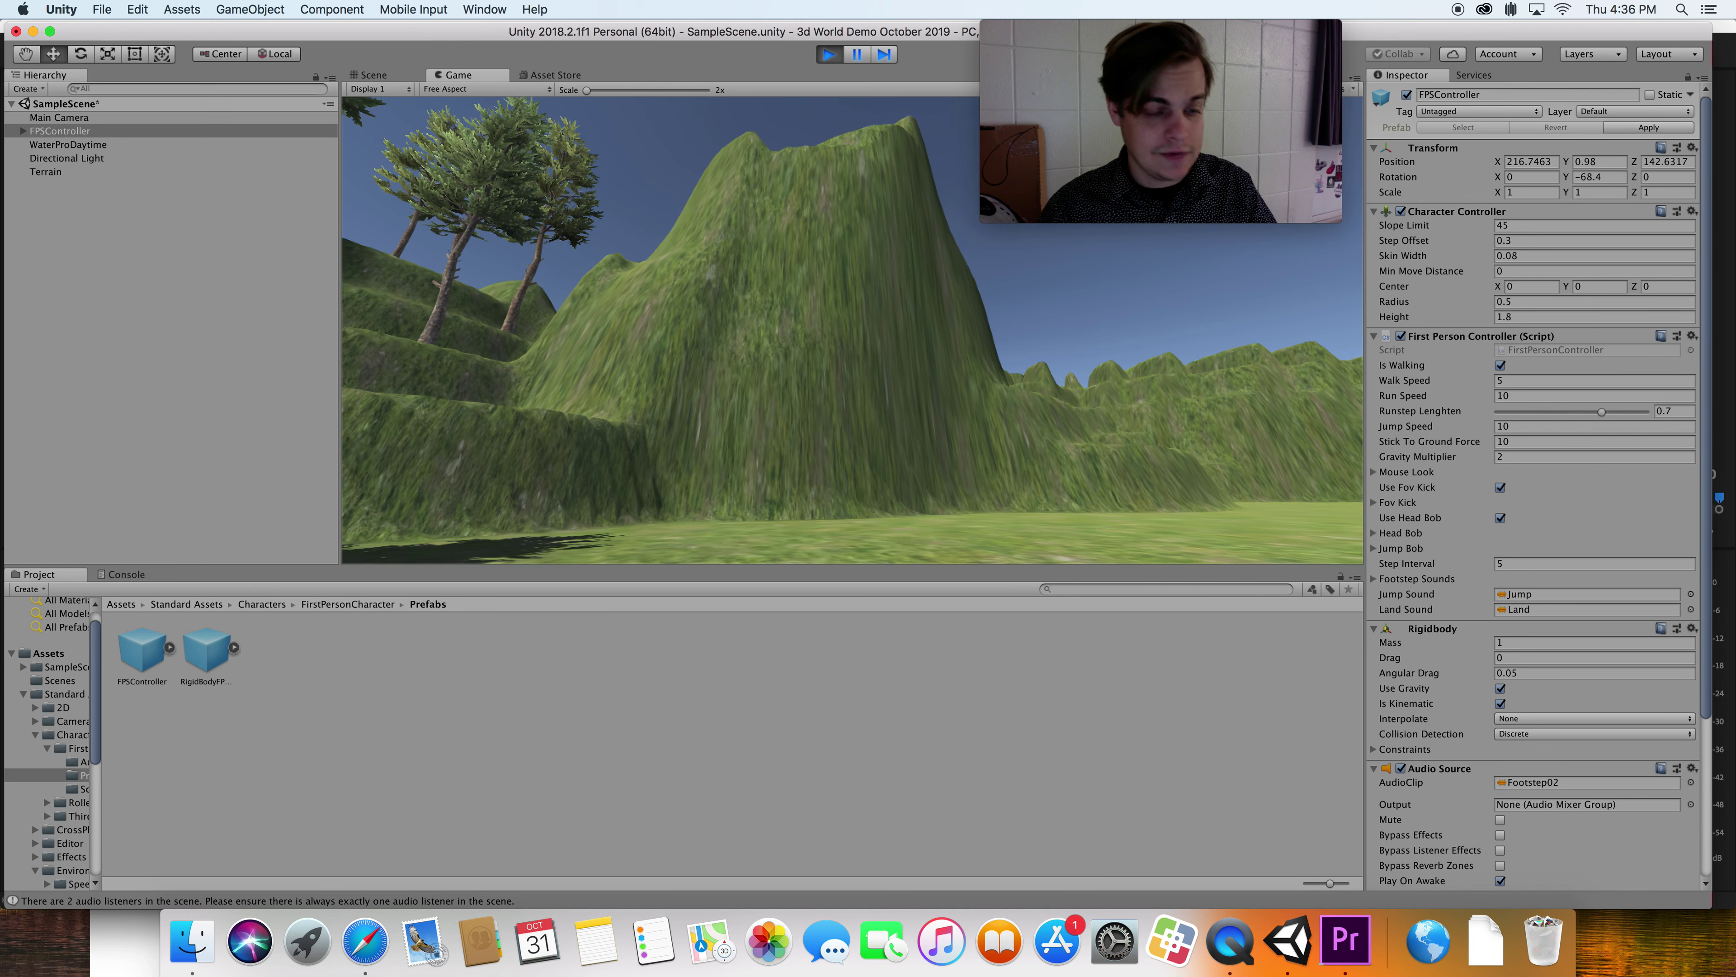
click(828, 55)
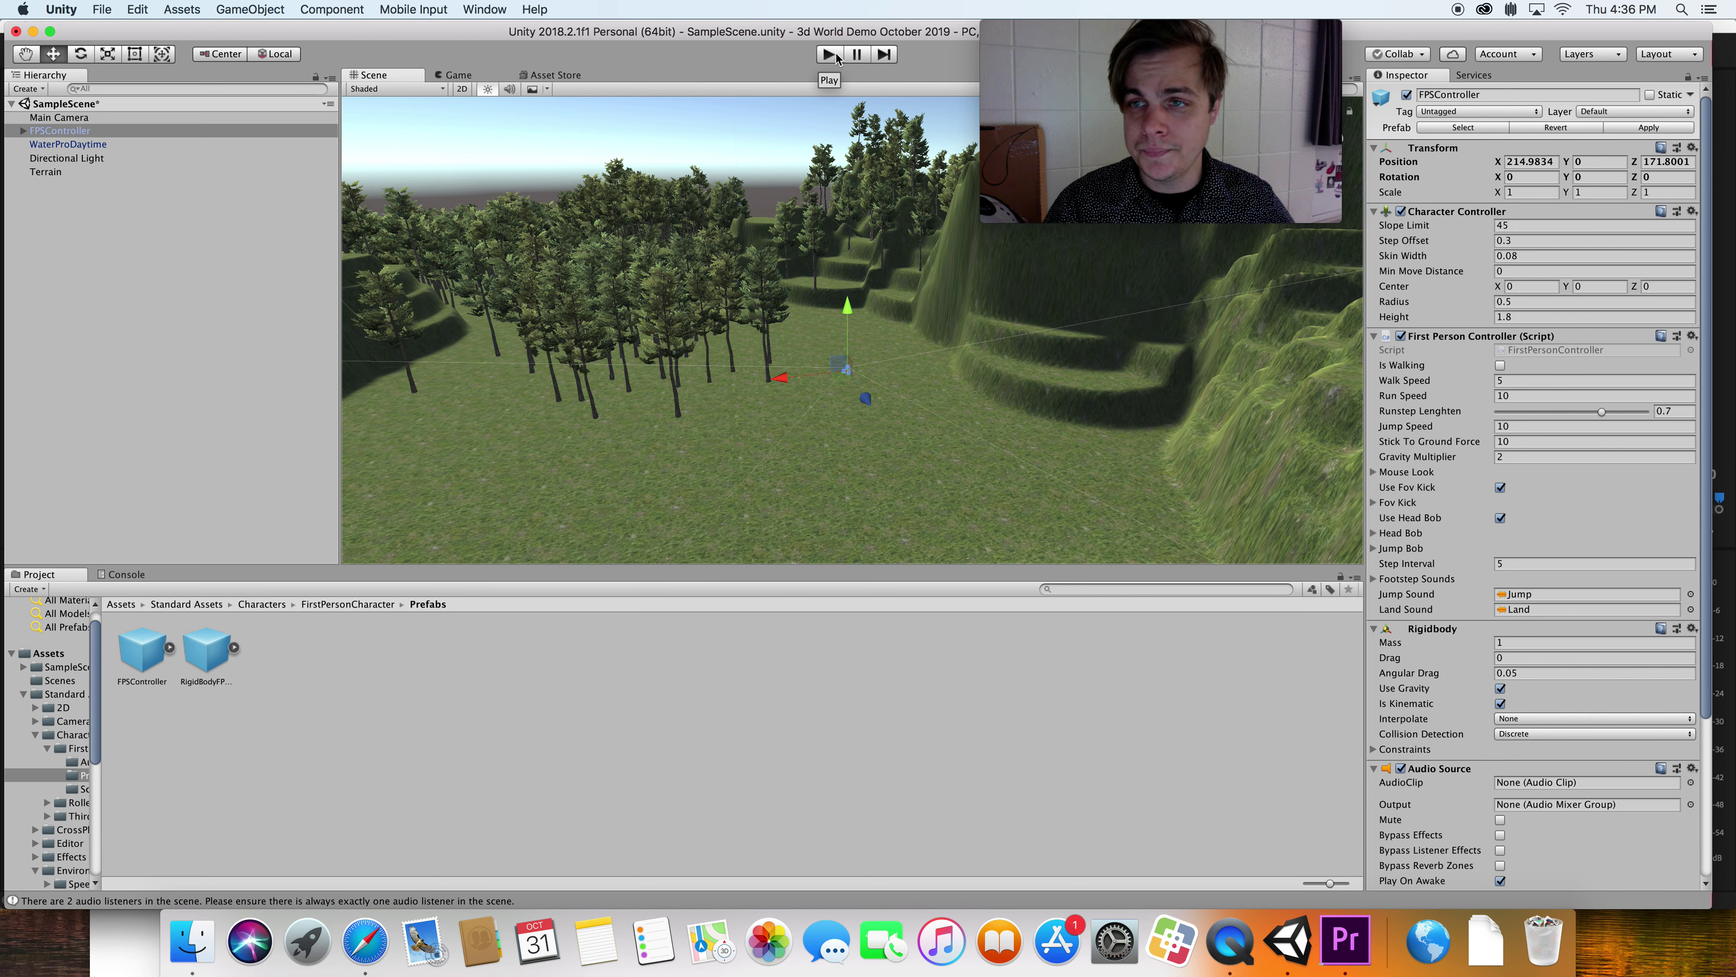
- Check FPSController's FirstPersonCharacter camera, then delete the default Main Camera
click(21, 134)
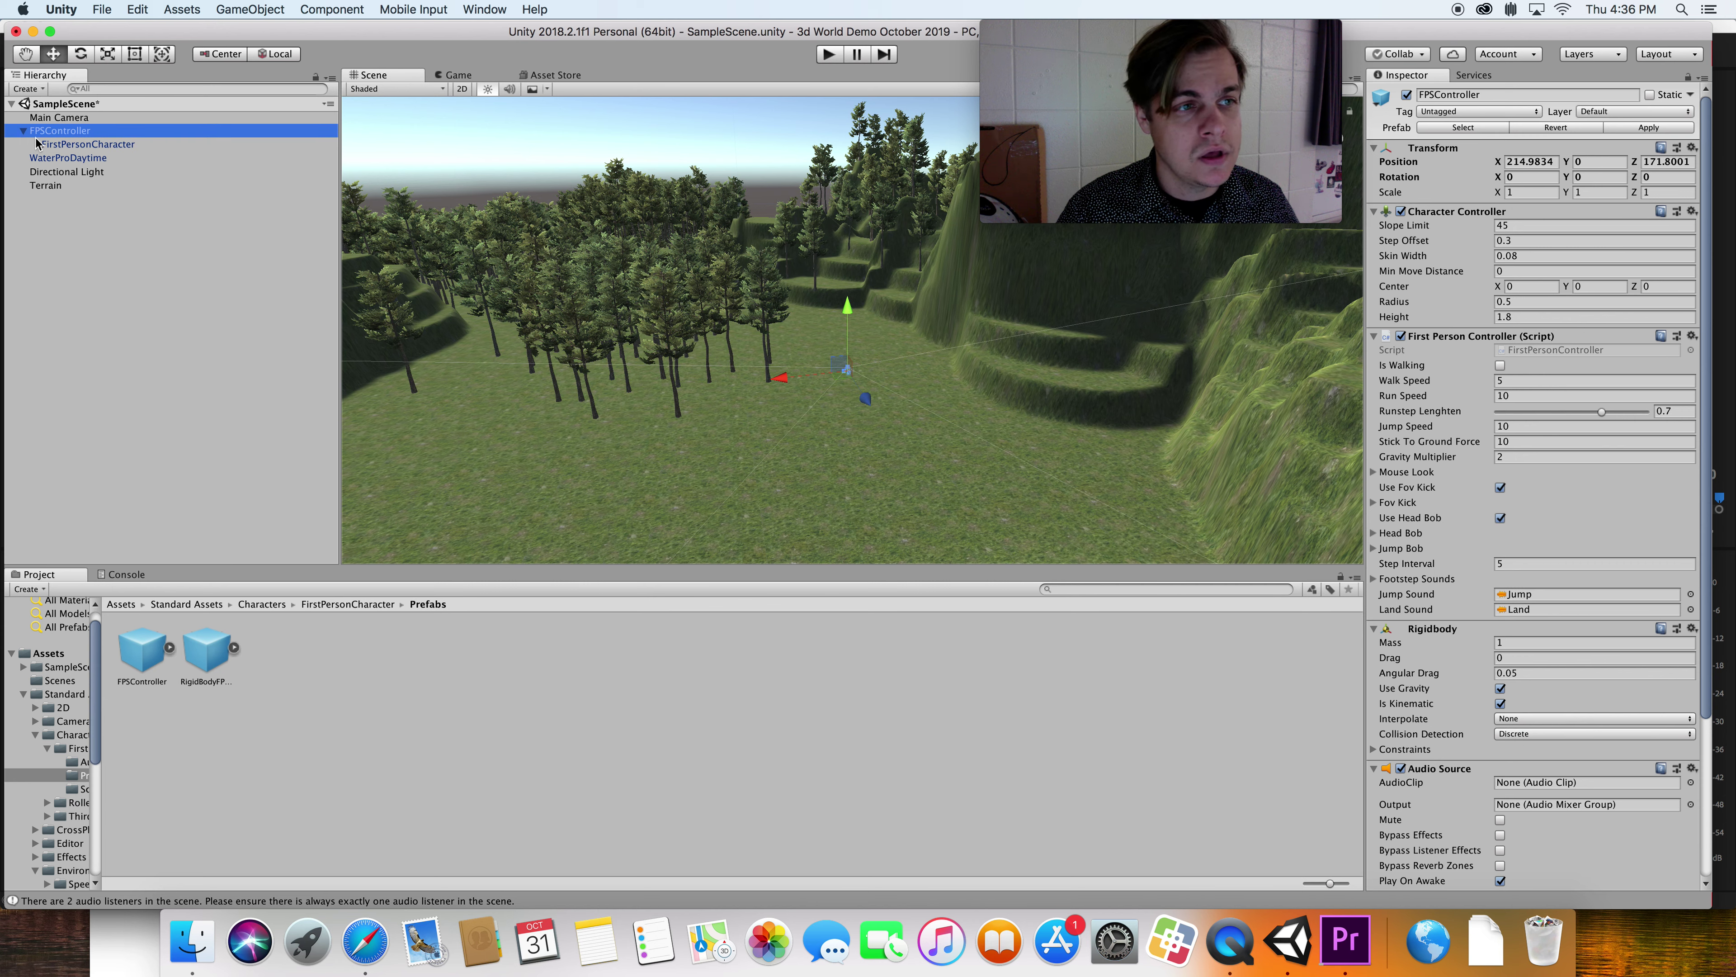
click(72, 146)
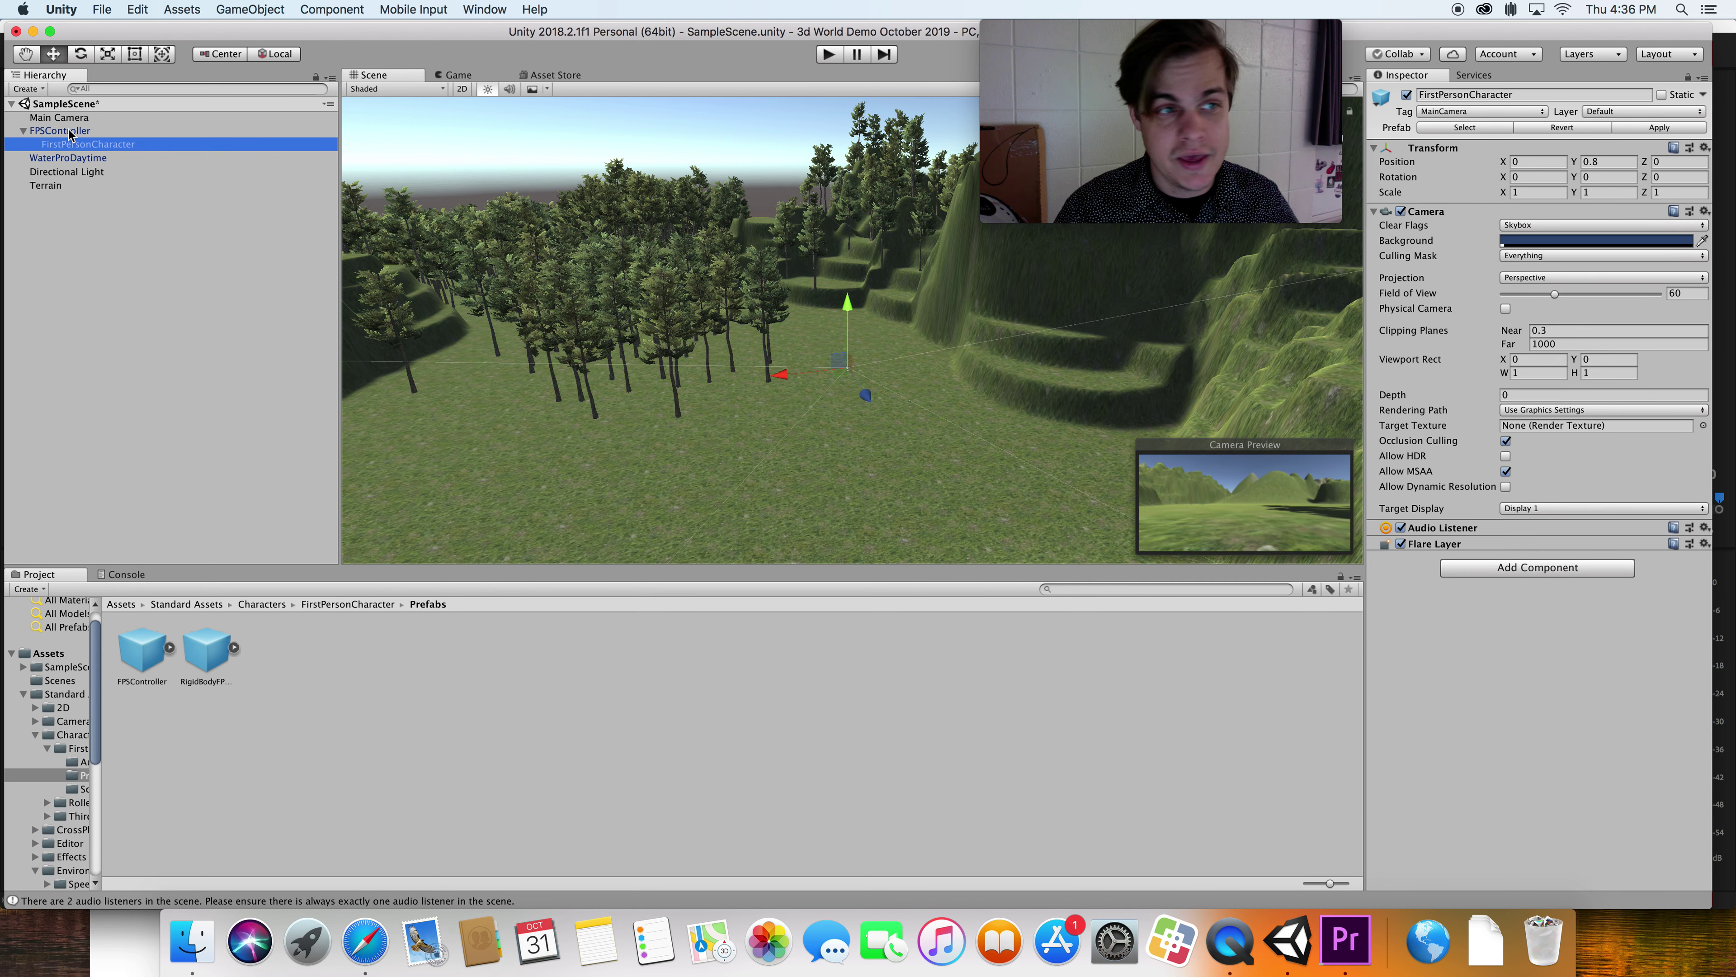
mouse_move(991, 104)
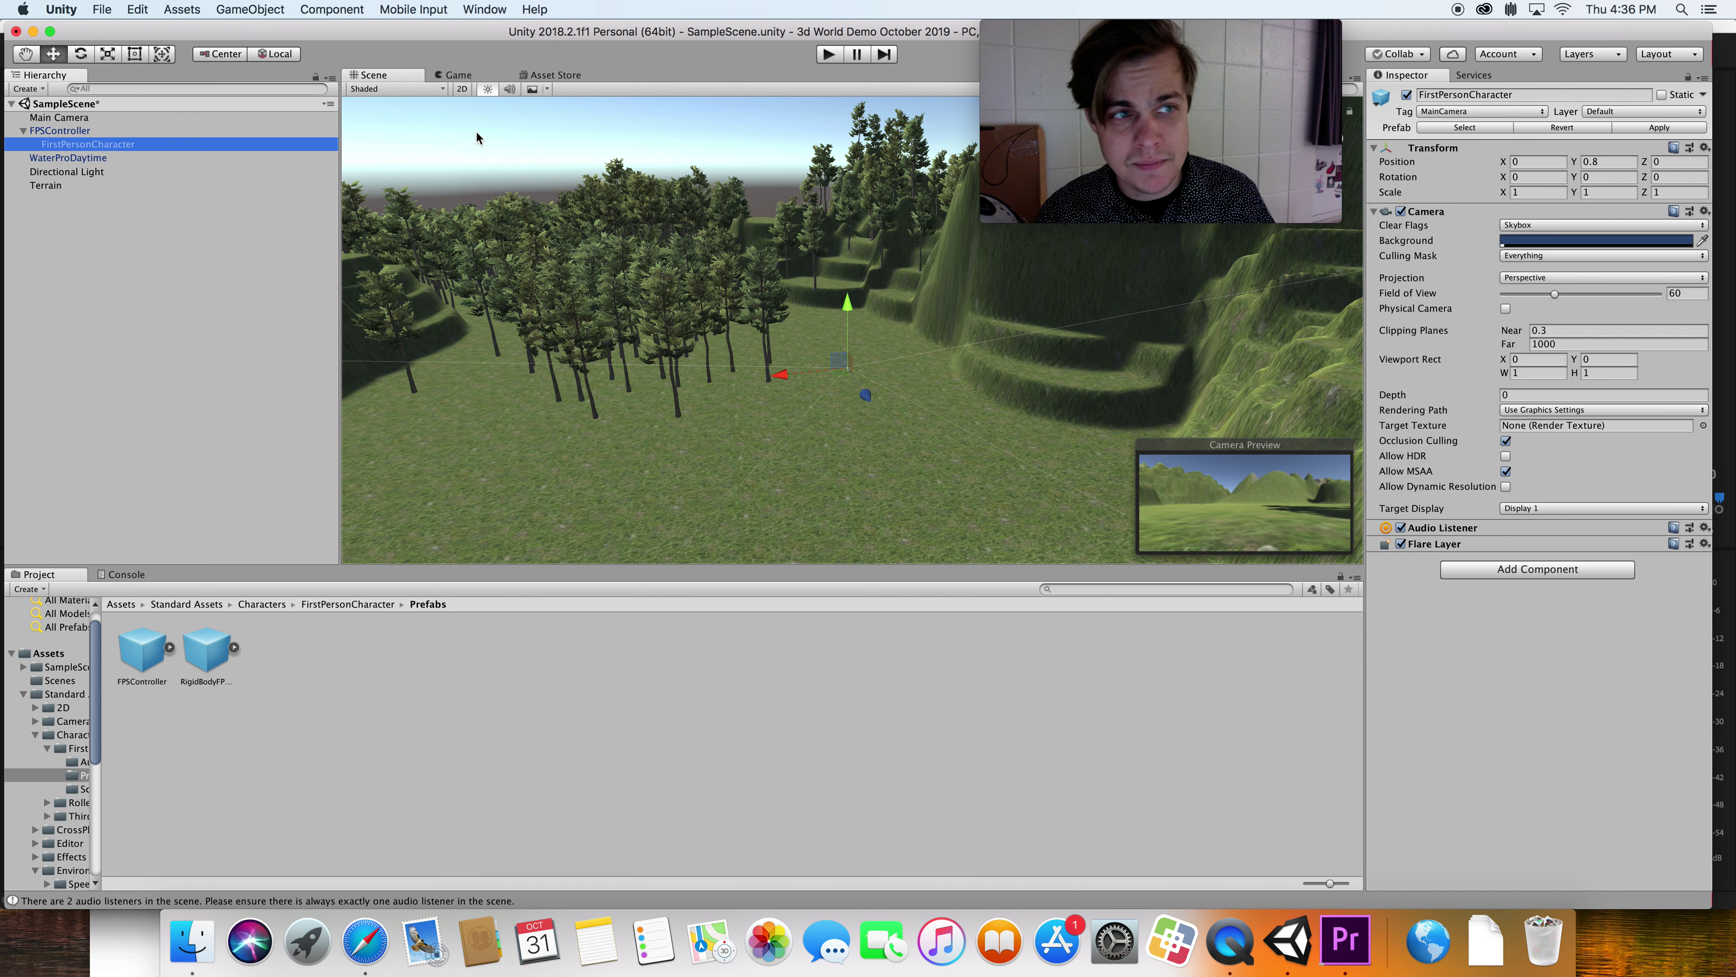
click(56, 119)
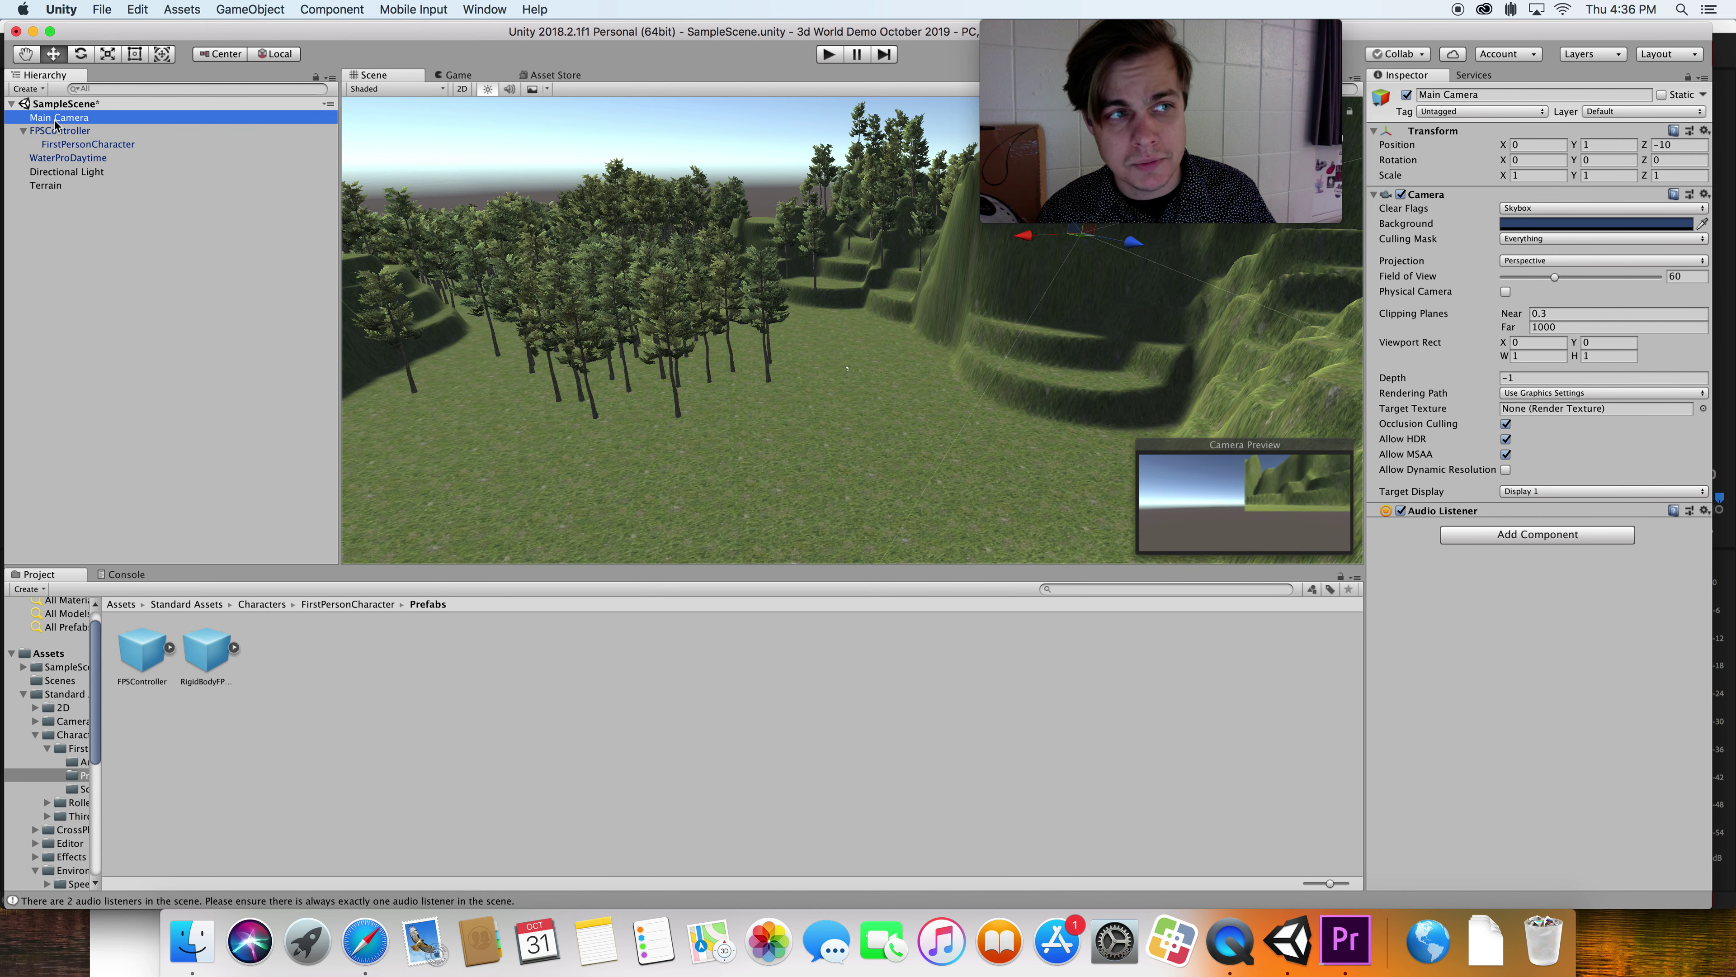
right_click(56, 125)
click(96, 205)
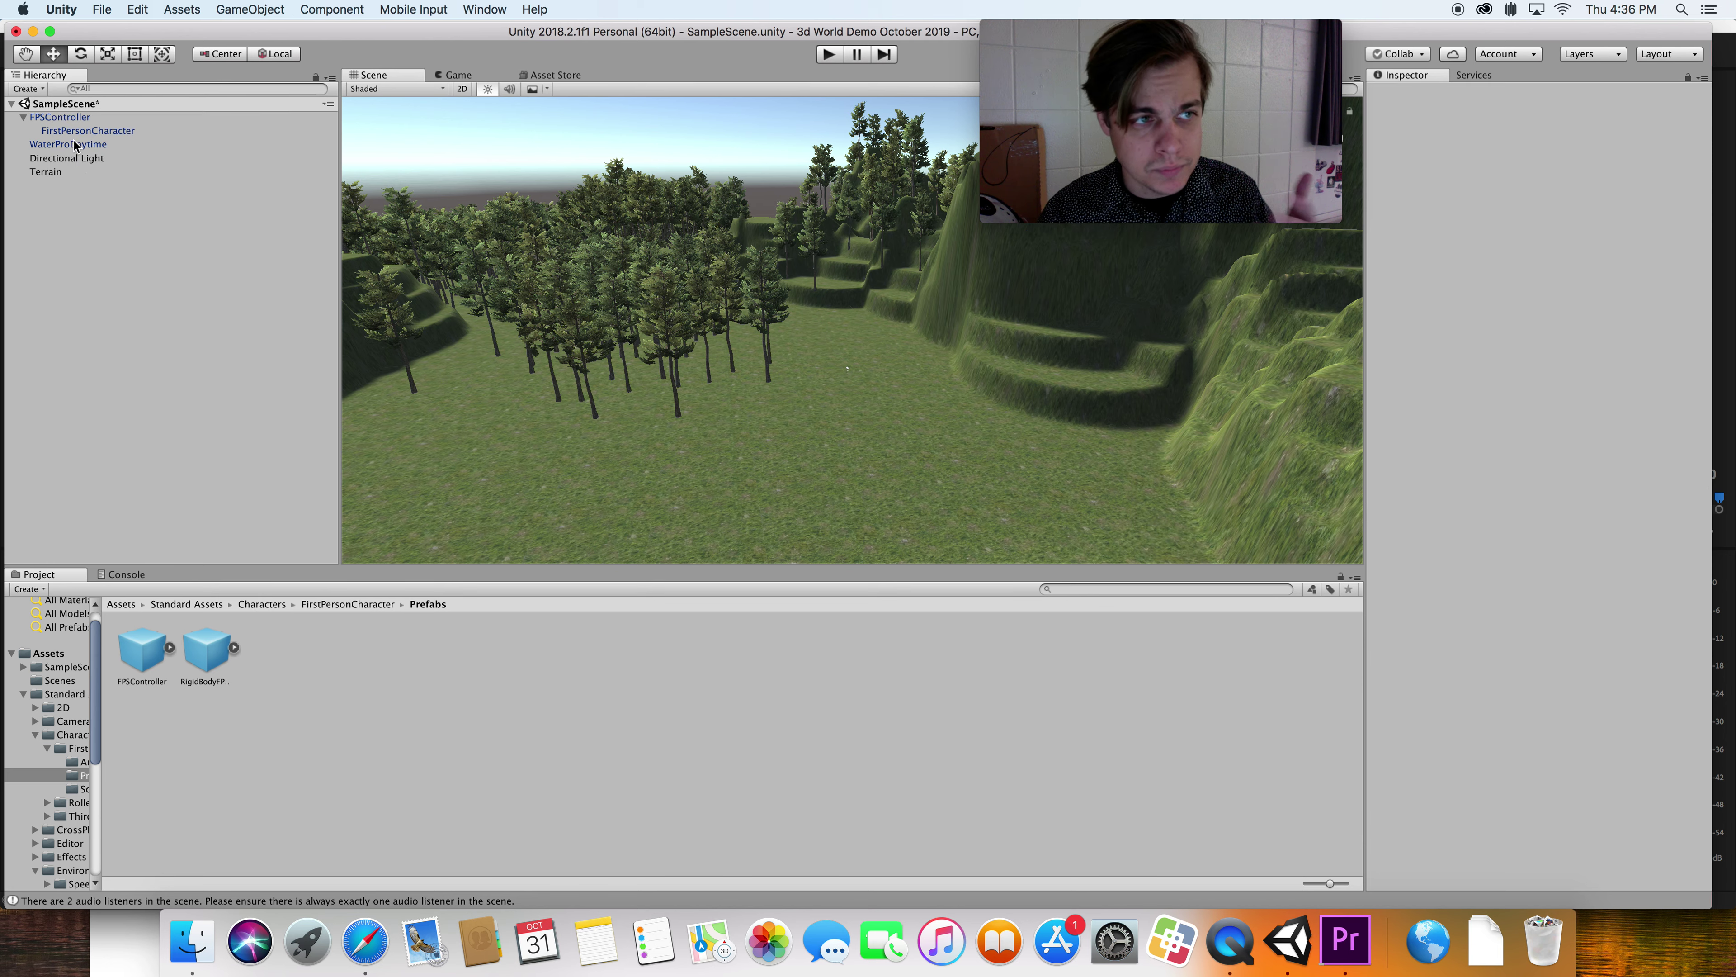
click(68, 120)
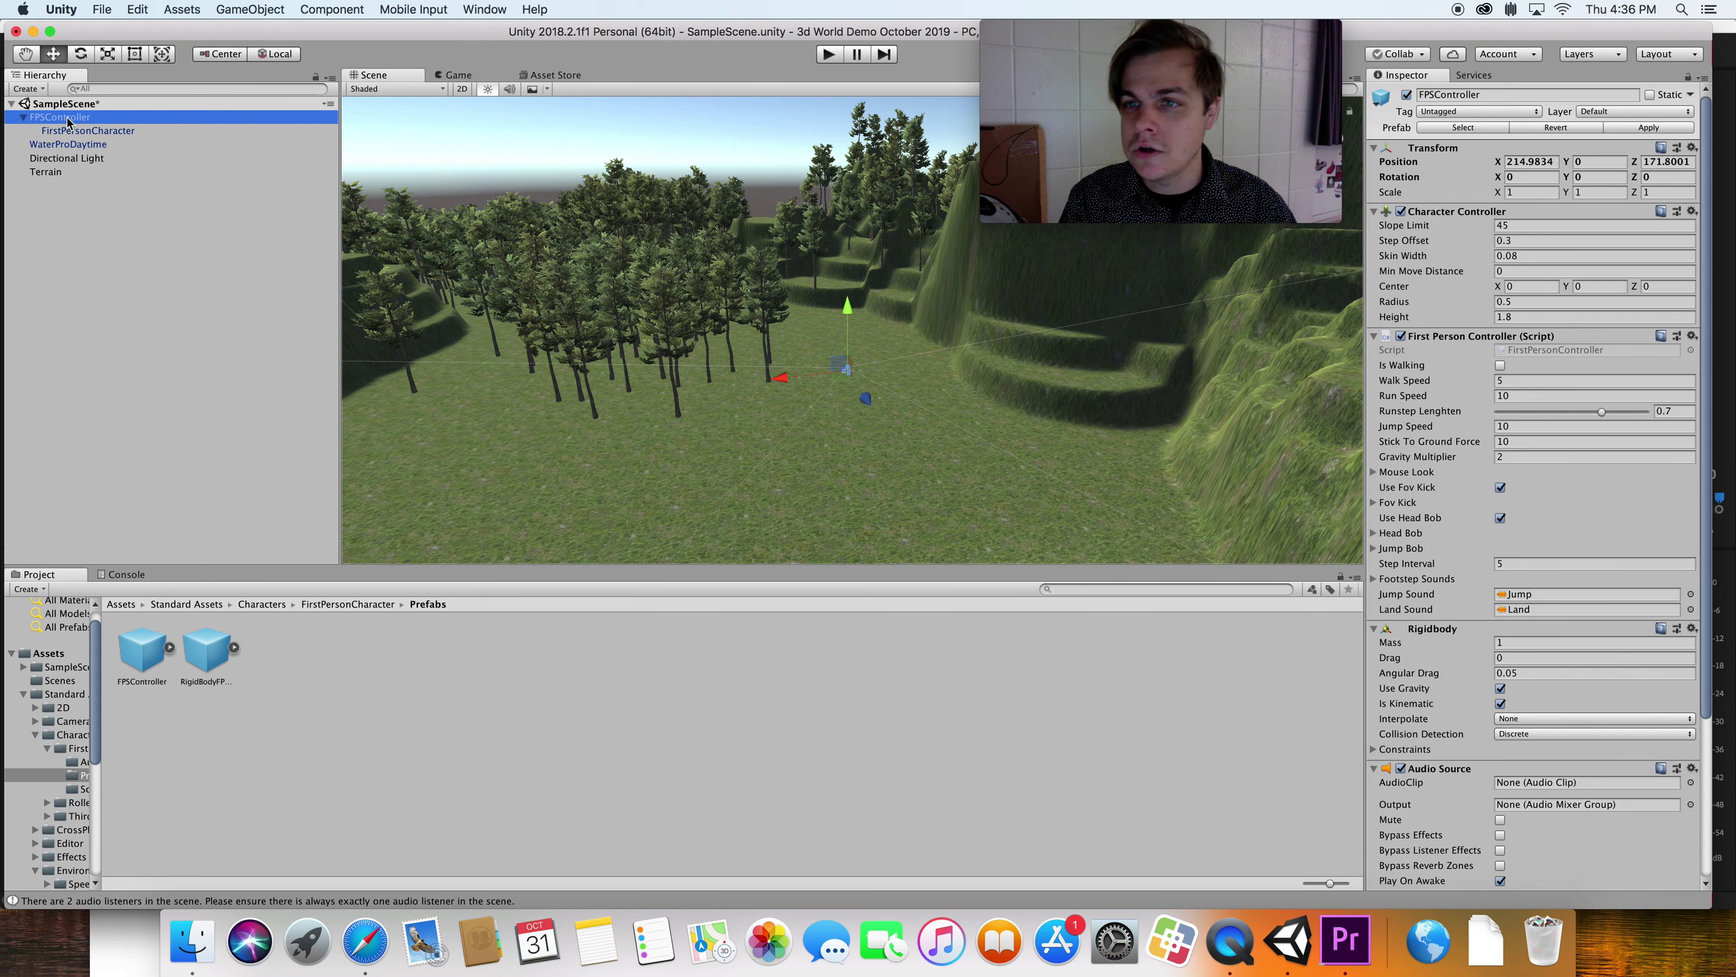
- Review FPSController's Jump Bob and Footstep Sounds settings, then deactivate the object
click(60, 121)
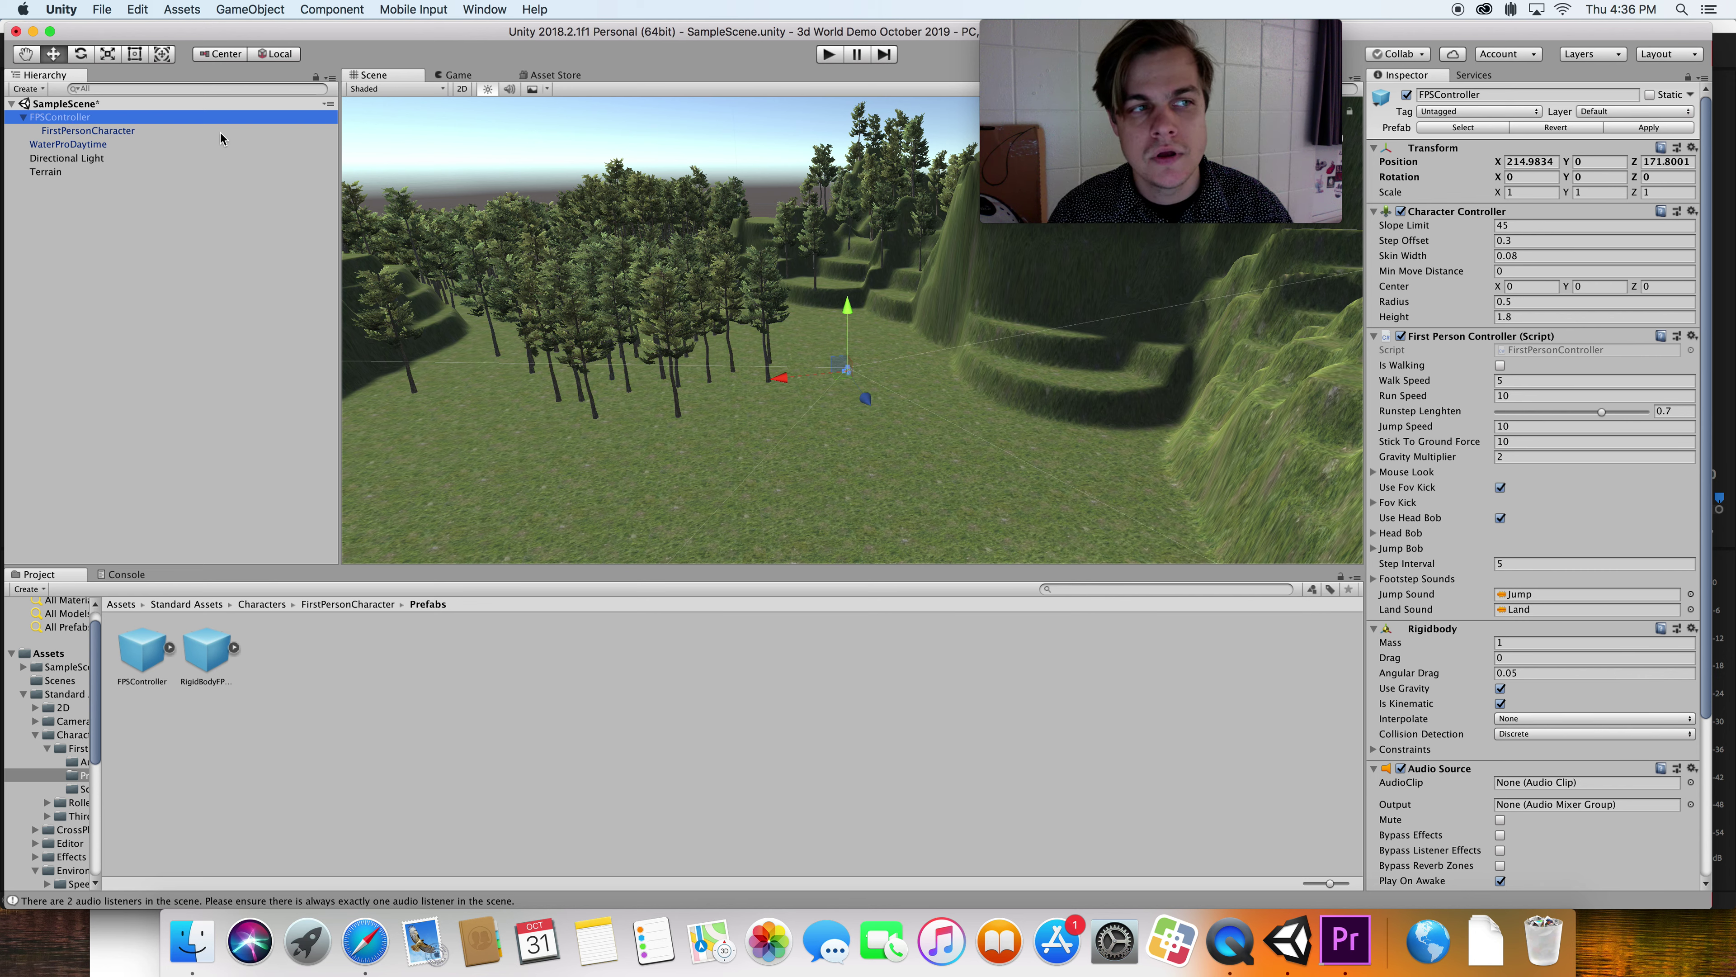
click(267, 183)
click(217, 119)
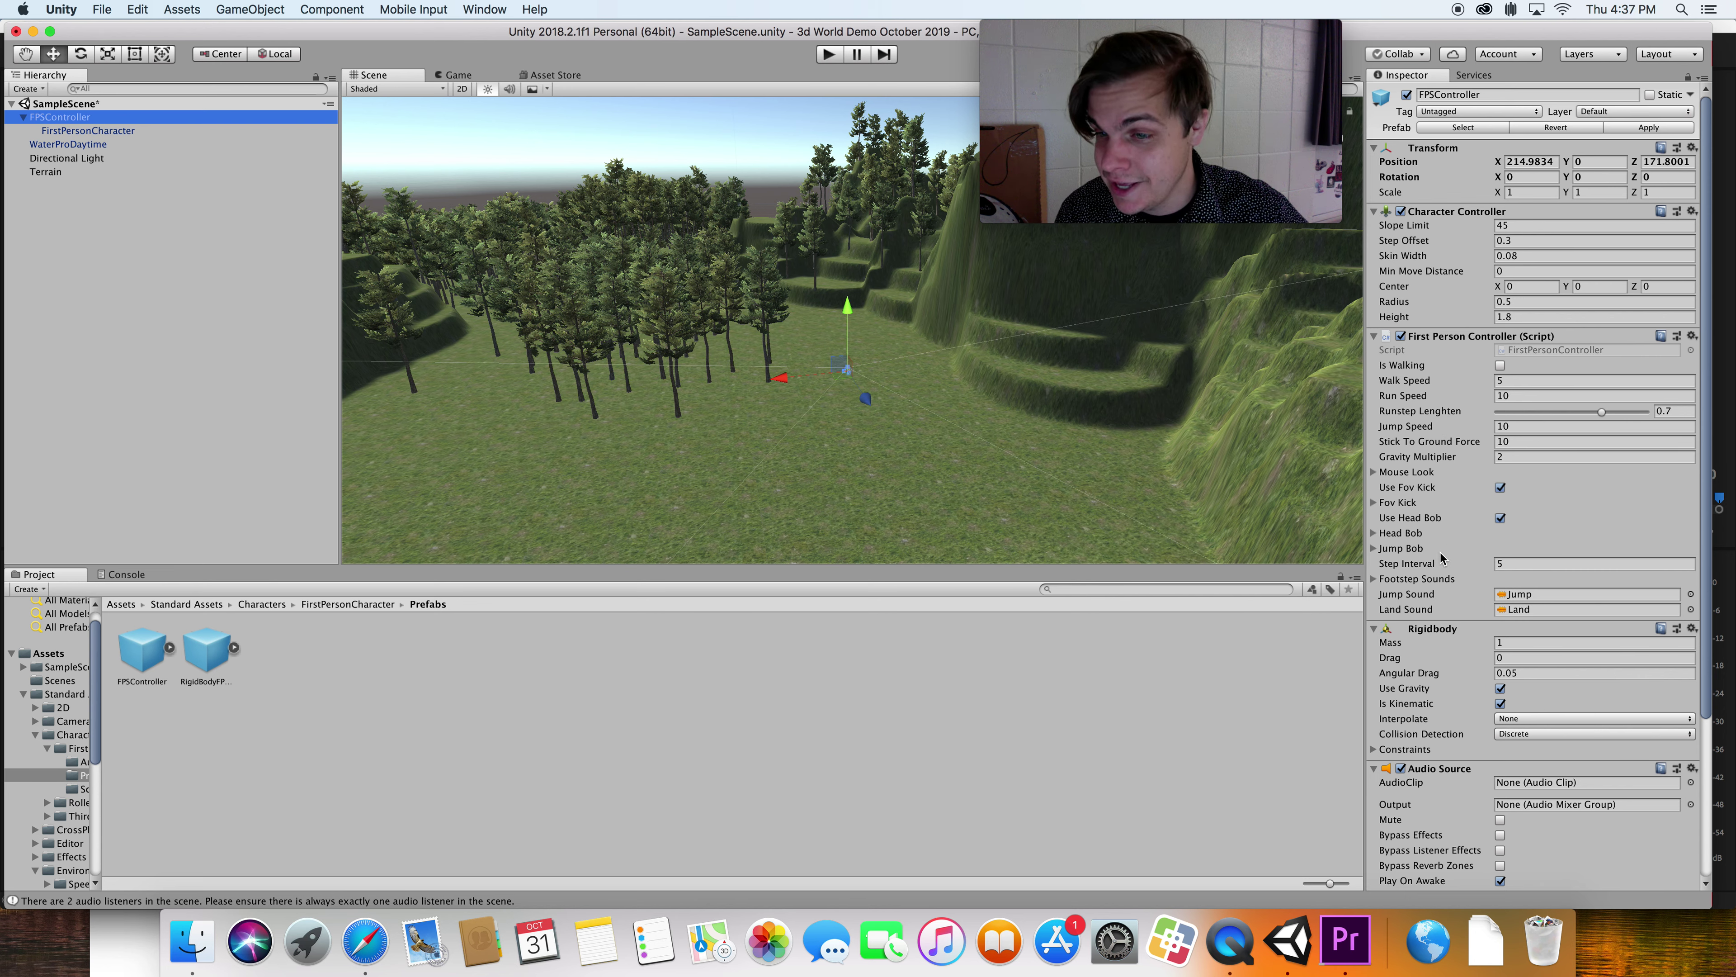
click(1375, 547)
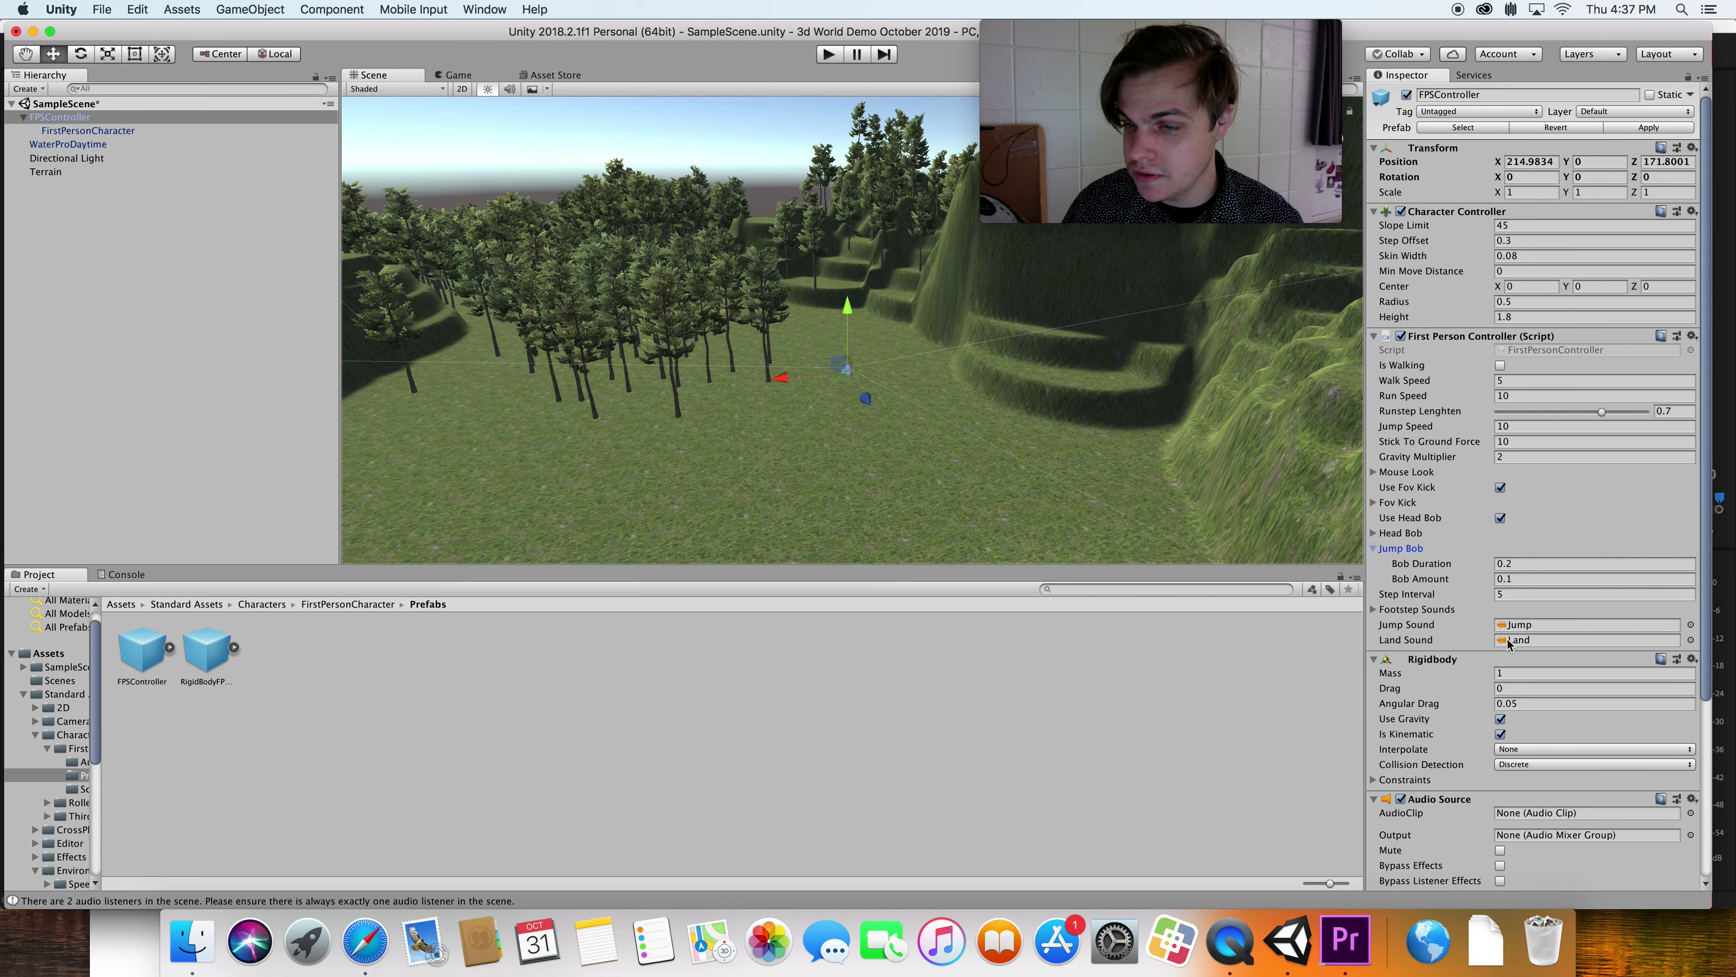
click(1374, 610)
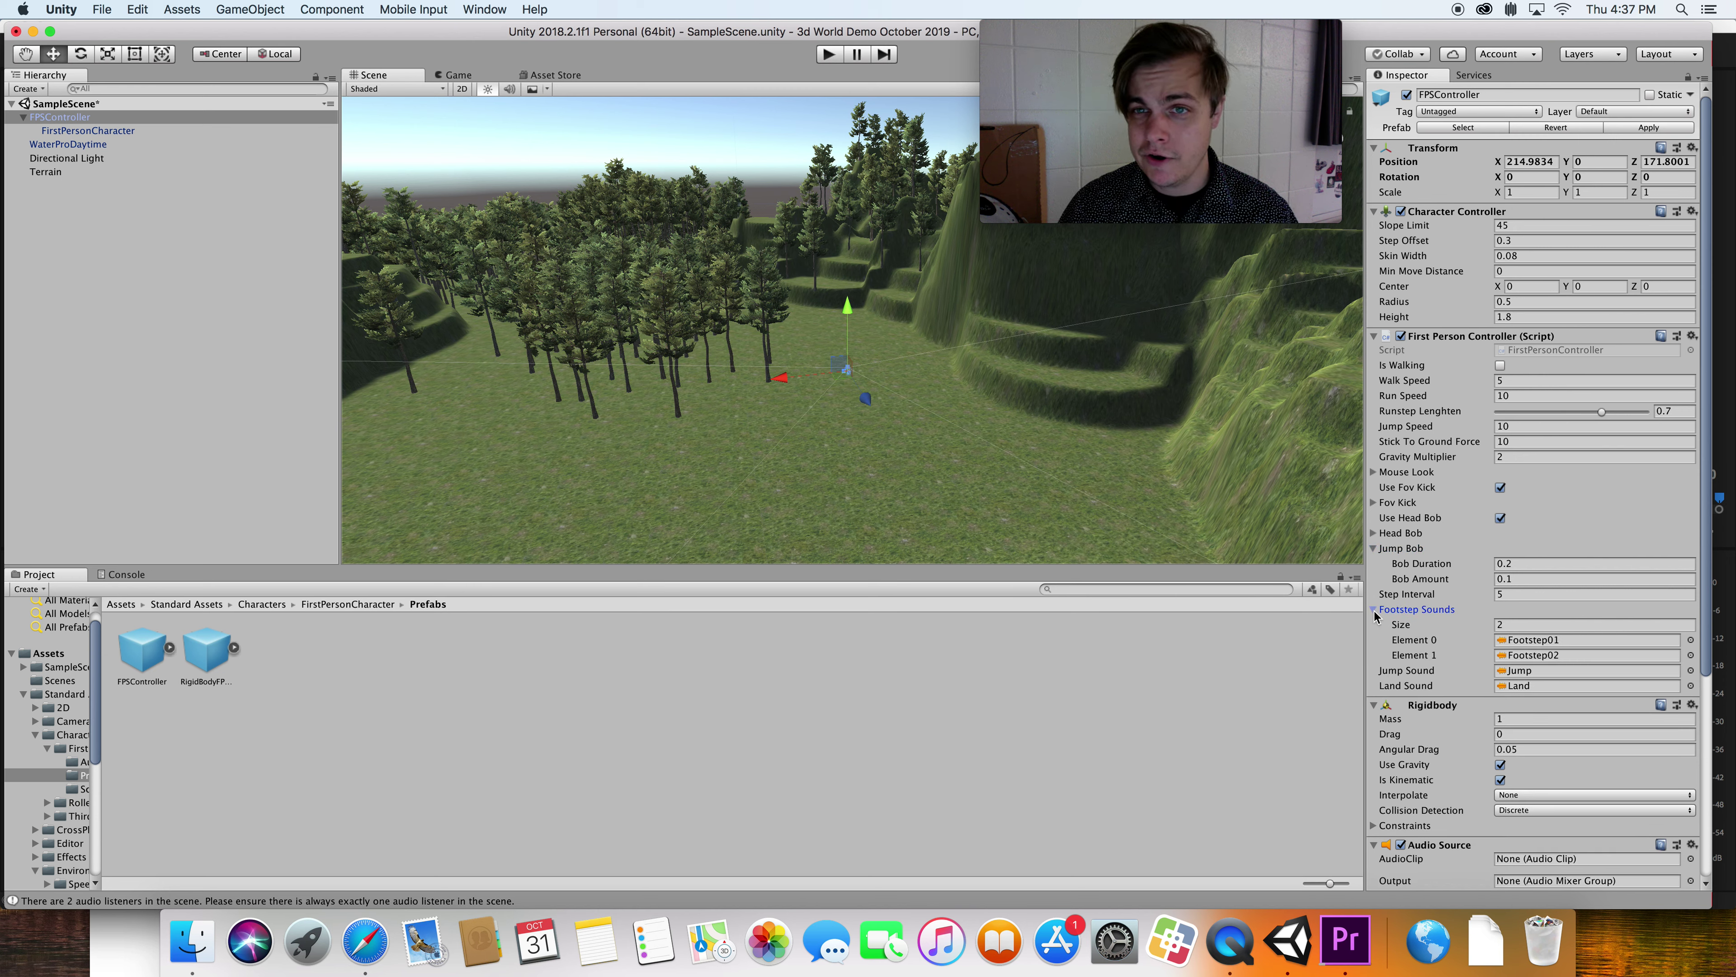
key(XF86AudioRaiseVolume)
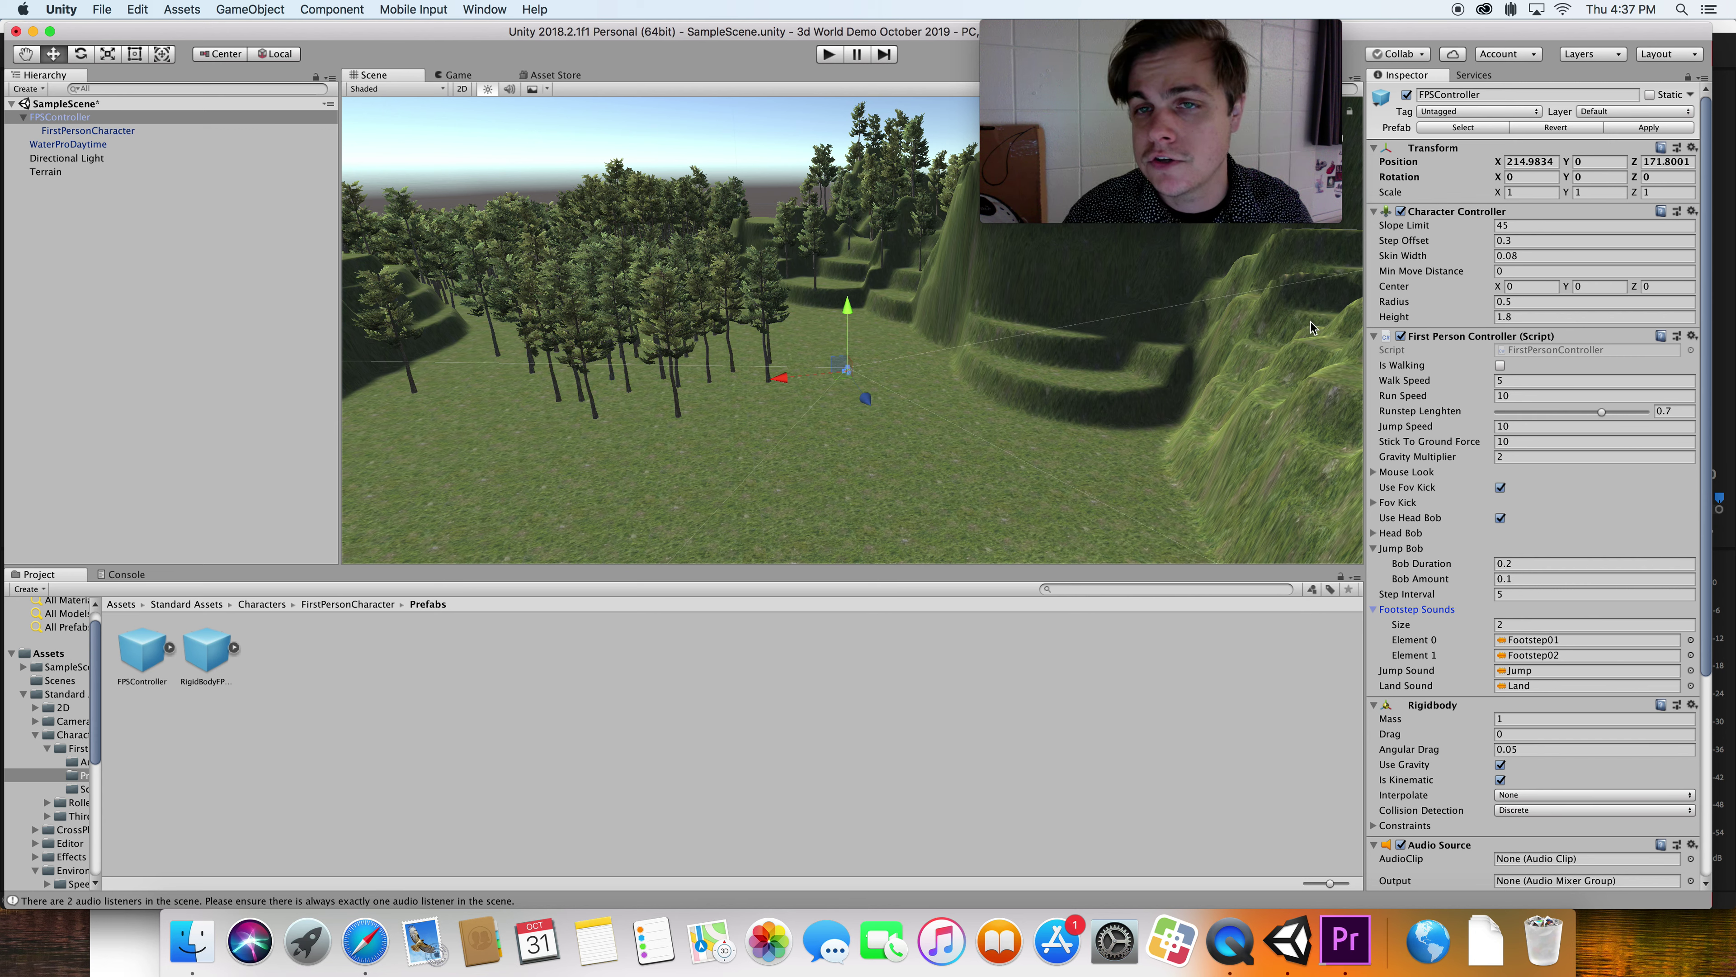
click(1407, 95)
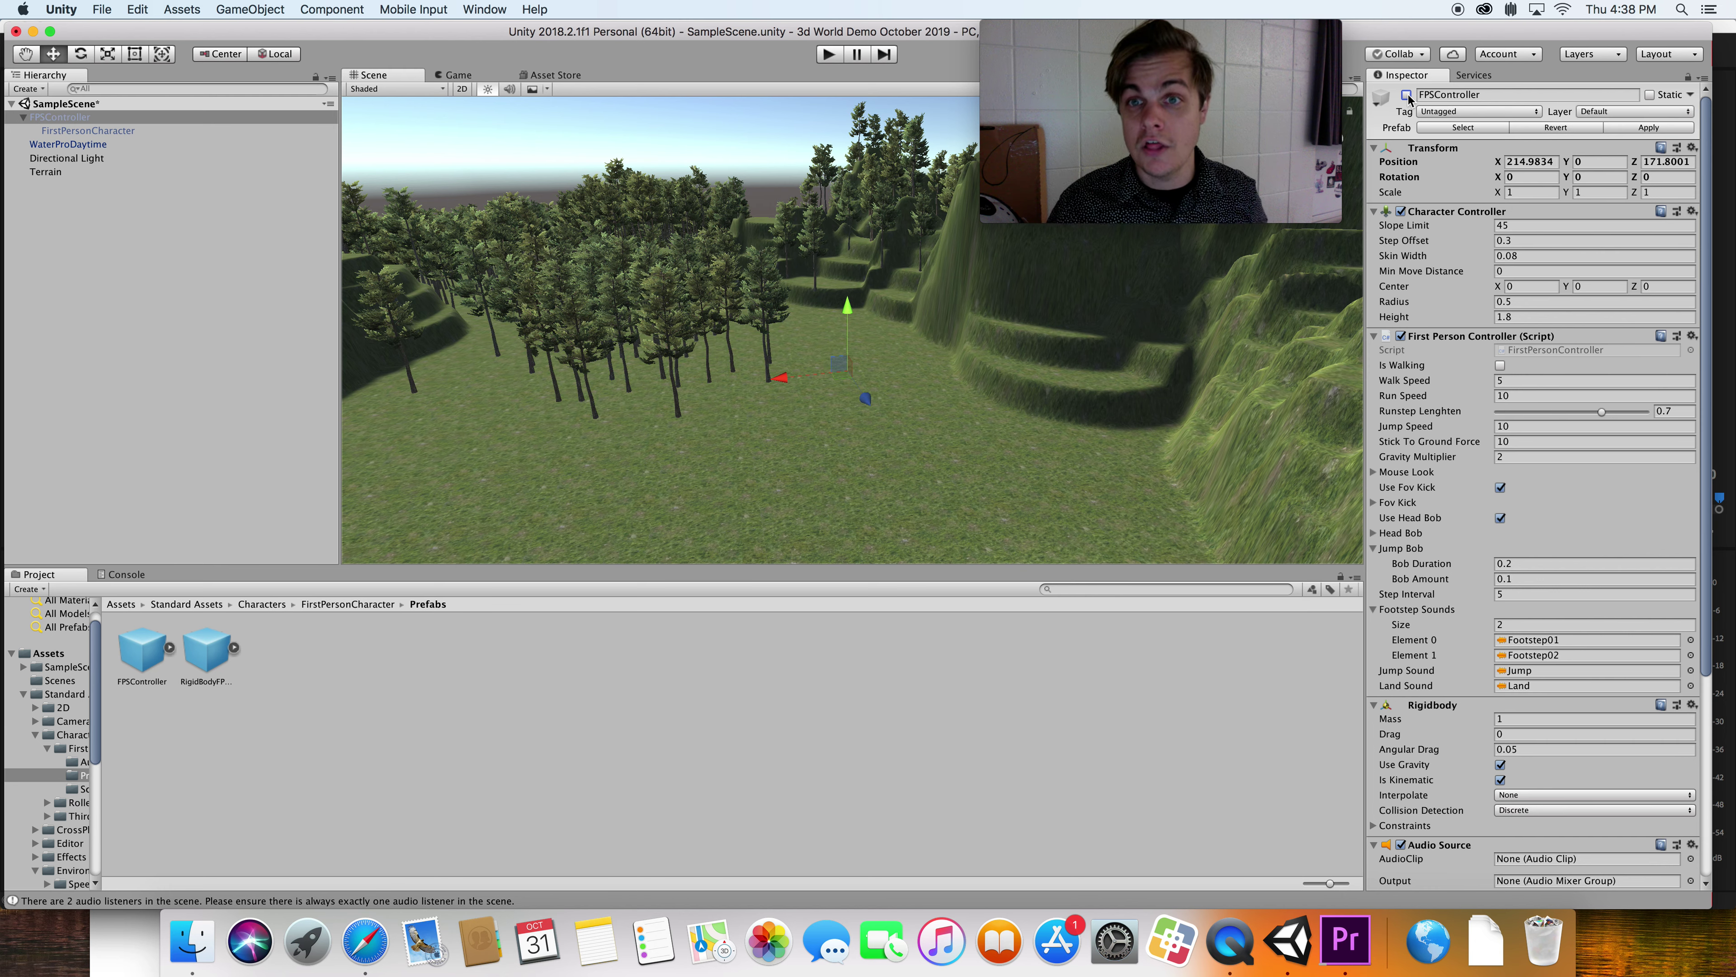
- Browse the ThirdPersonCharacter folders, including Models with the Ethan model
click(248, 606)
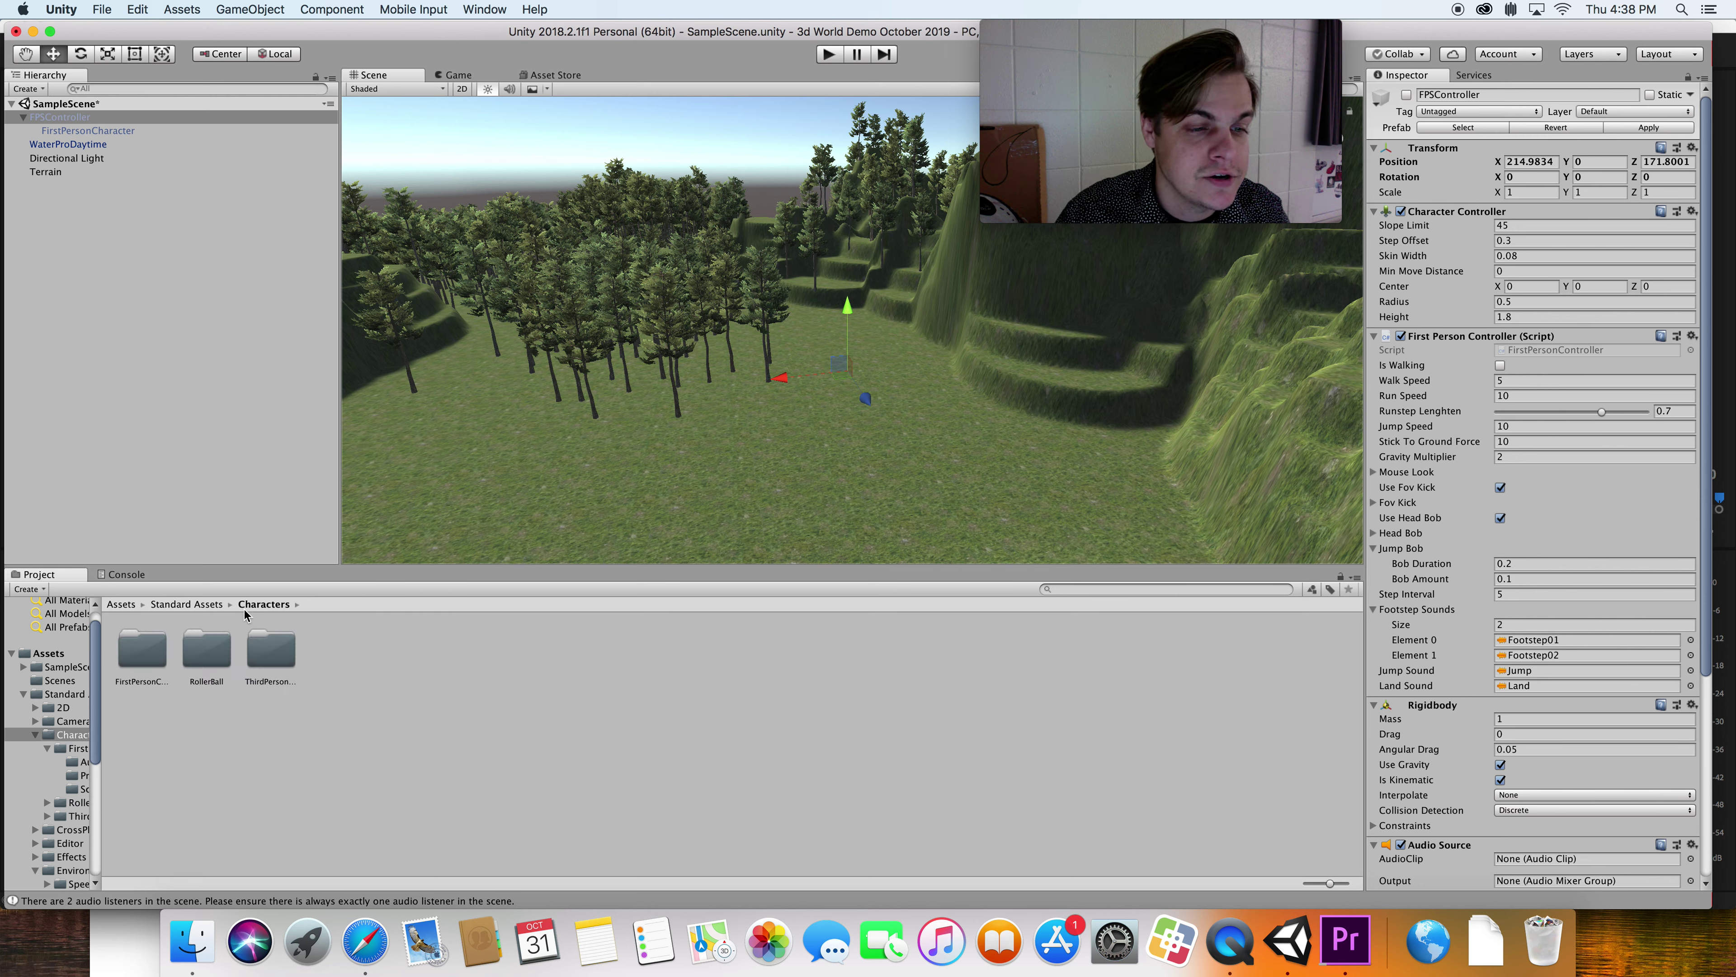
double_click(265, 665)
click(149, 663)
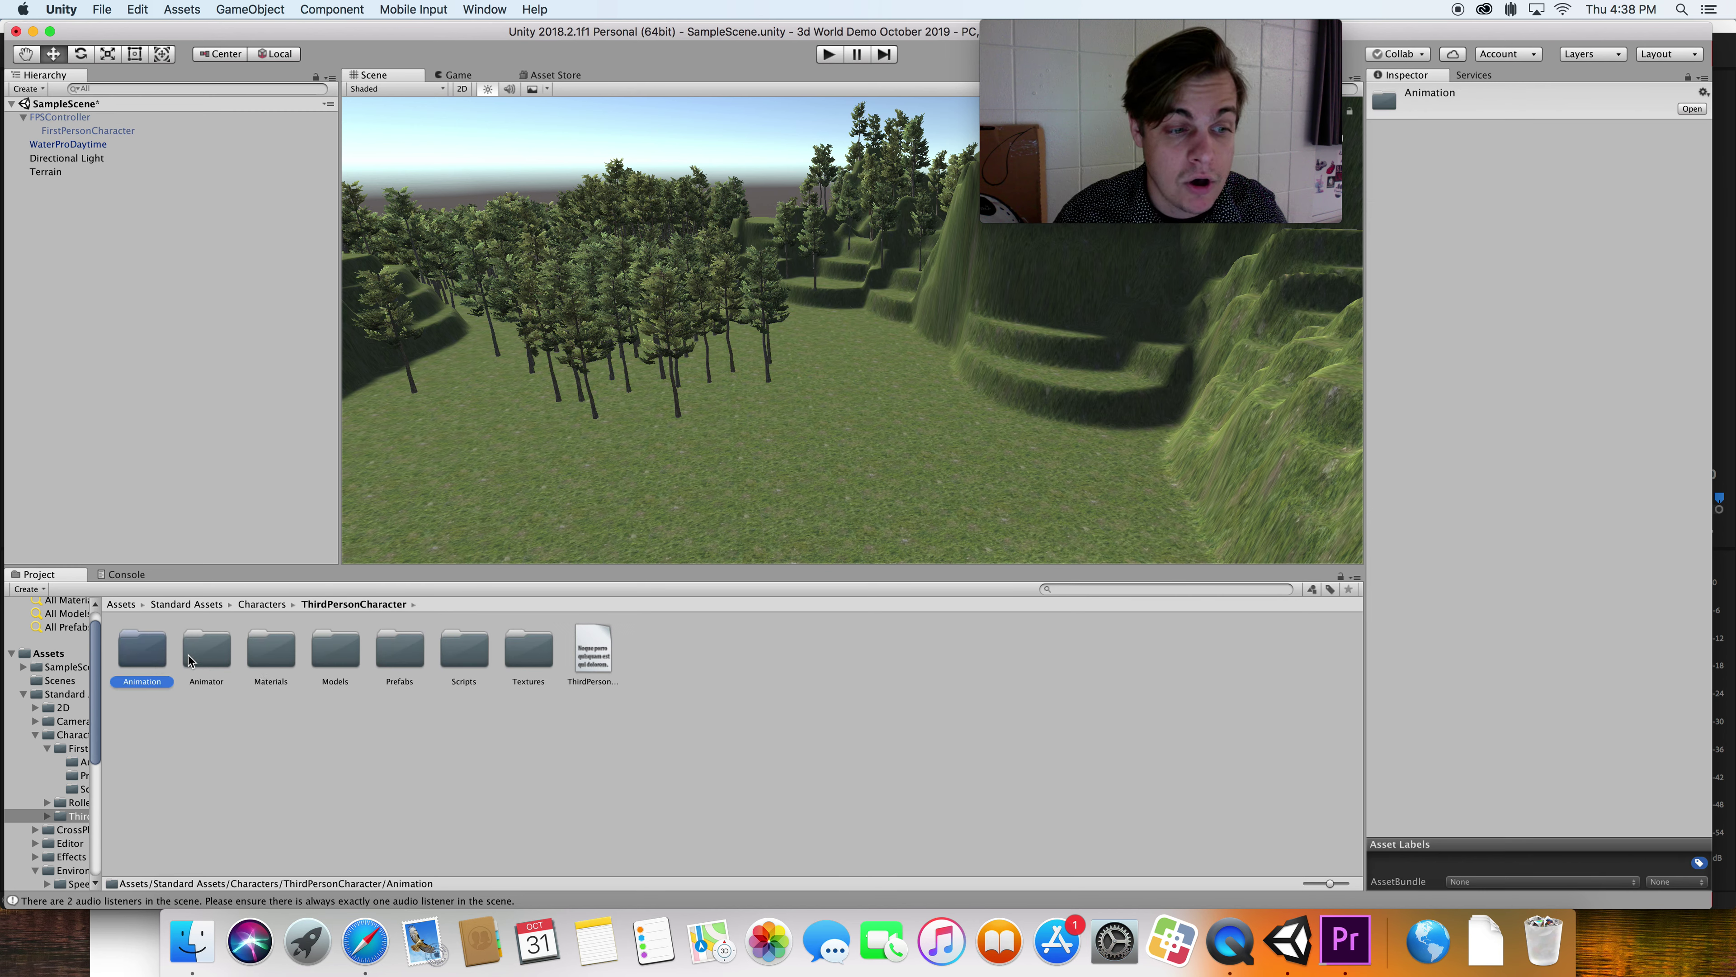
click(198, 655)
click(273, 651)
click(316, 653)
double_click(318, 652)
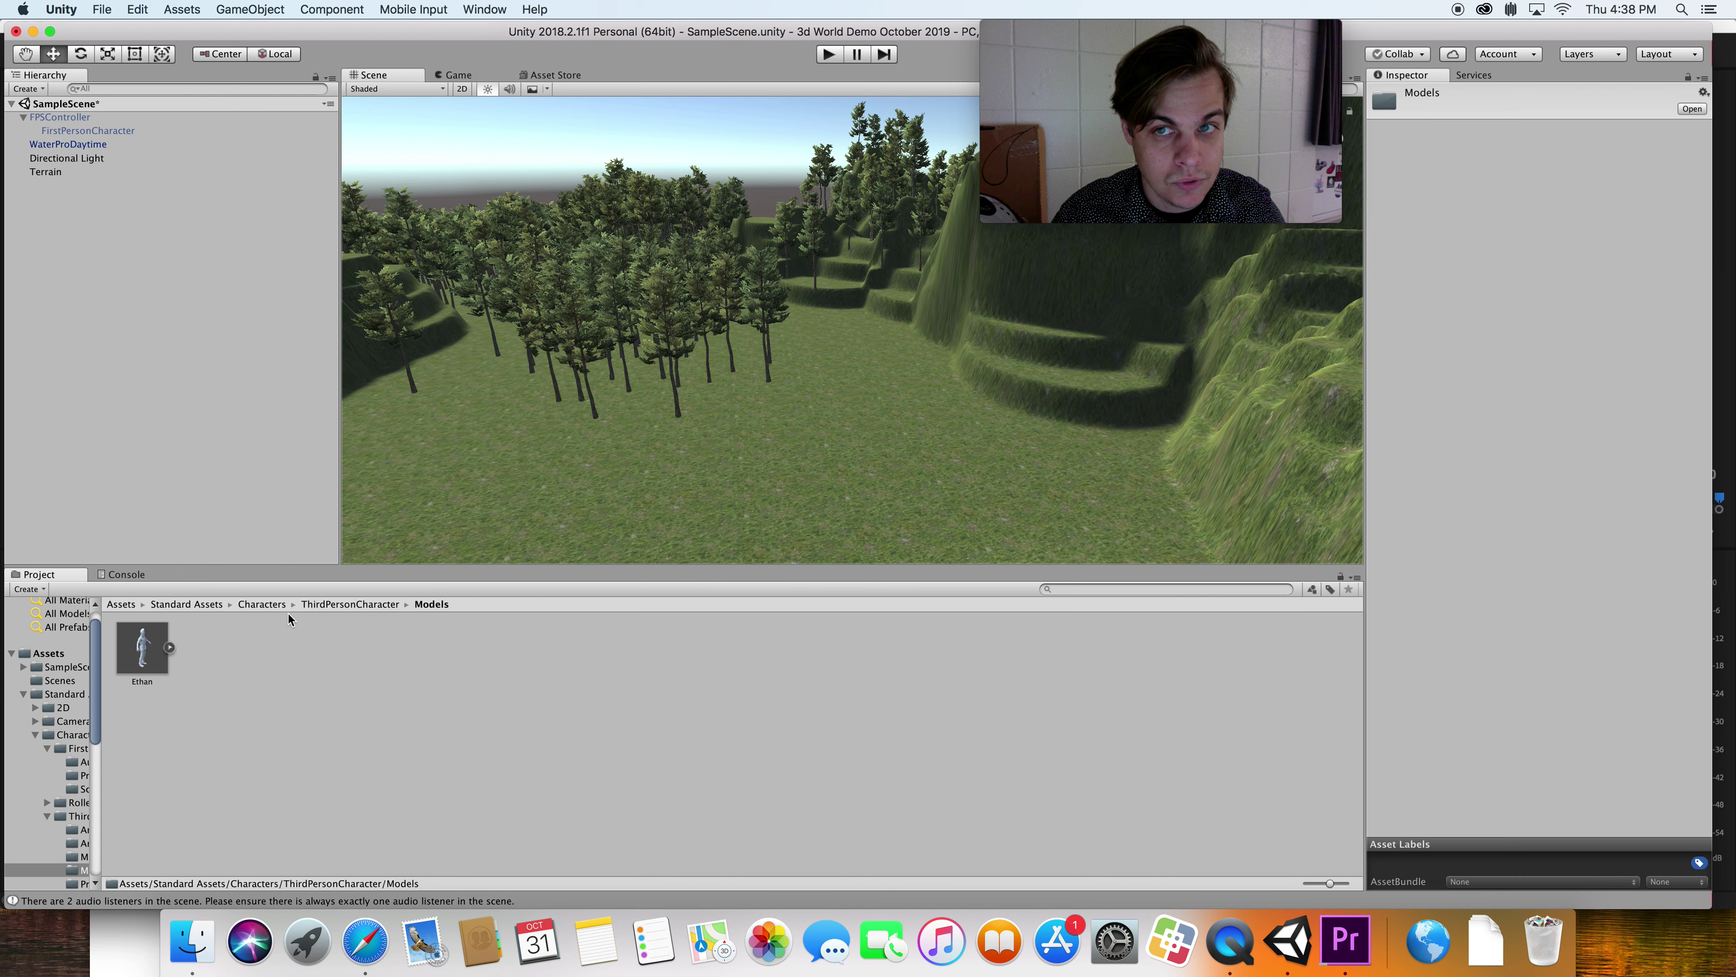
click(307, 605)
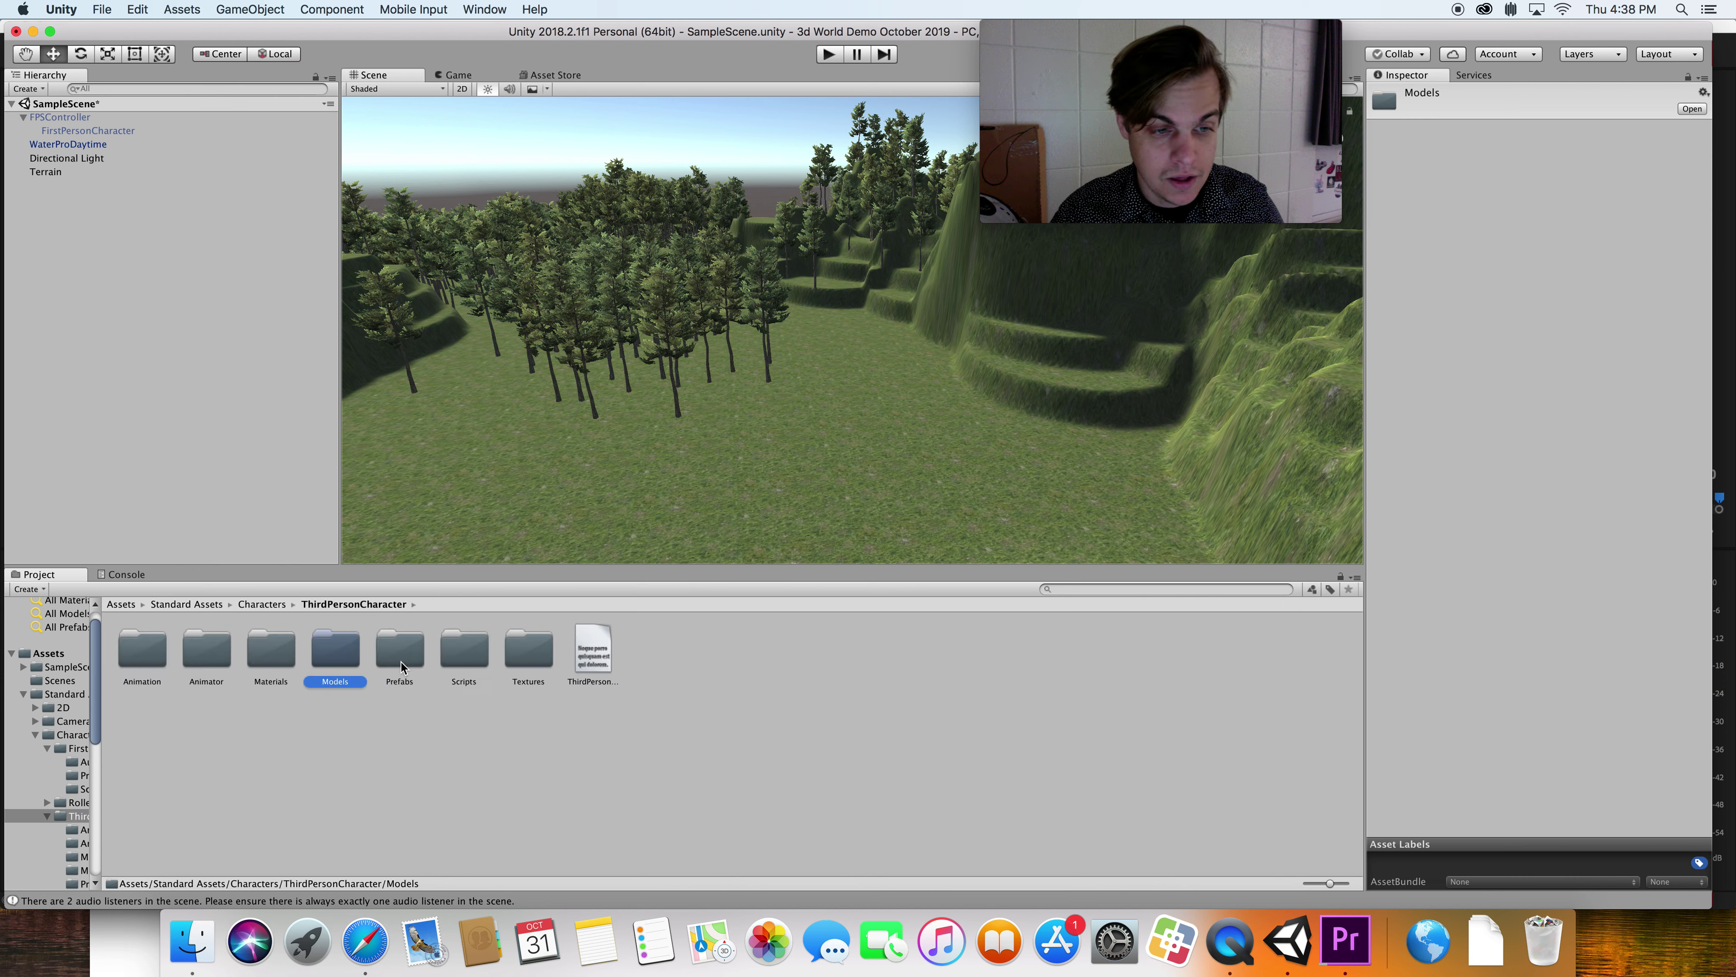
- Read the ThirdPersonCharacter guidelines and place a ThirdPersonController from its Prefabs folder in the forest
click(594, 653)
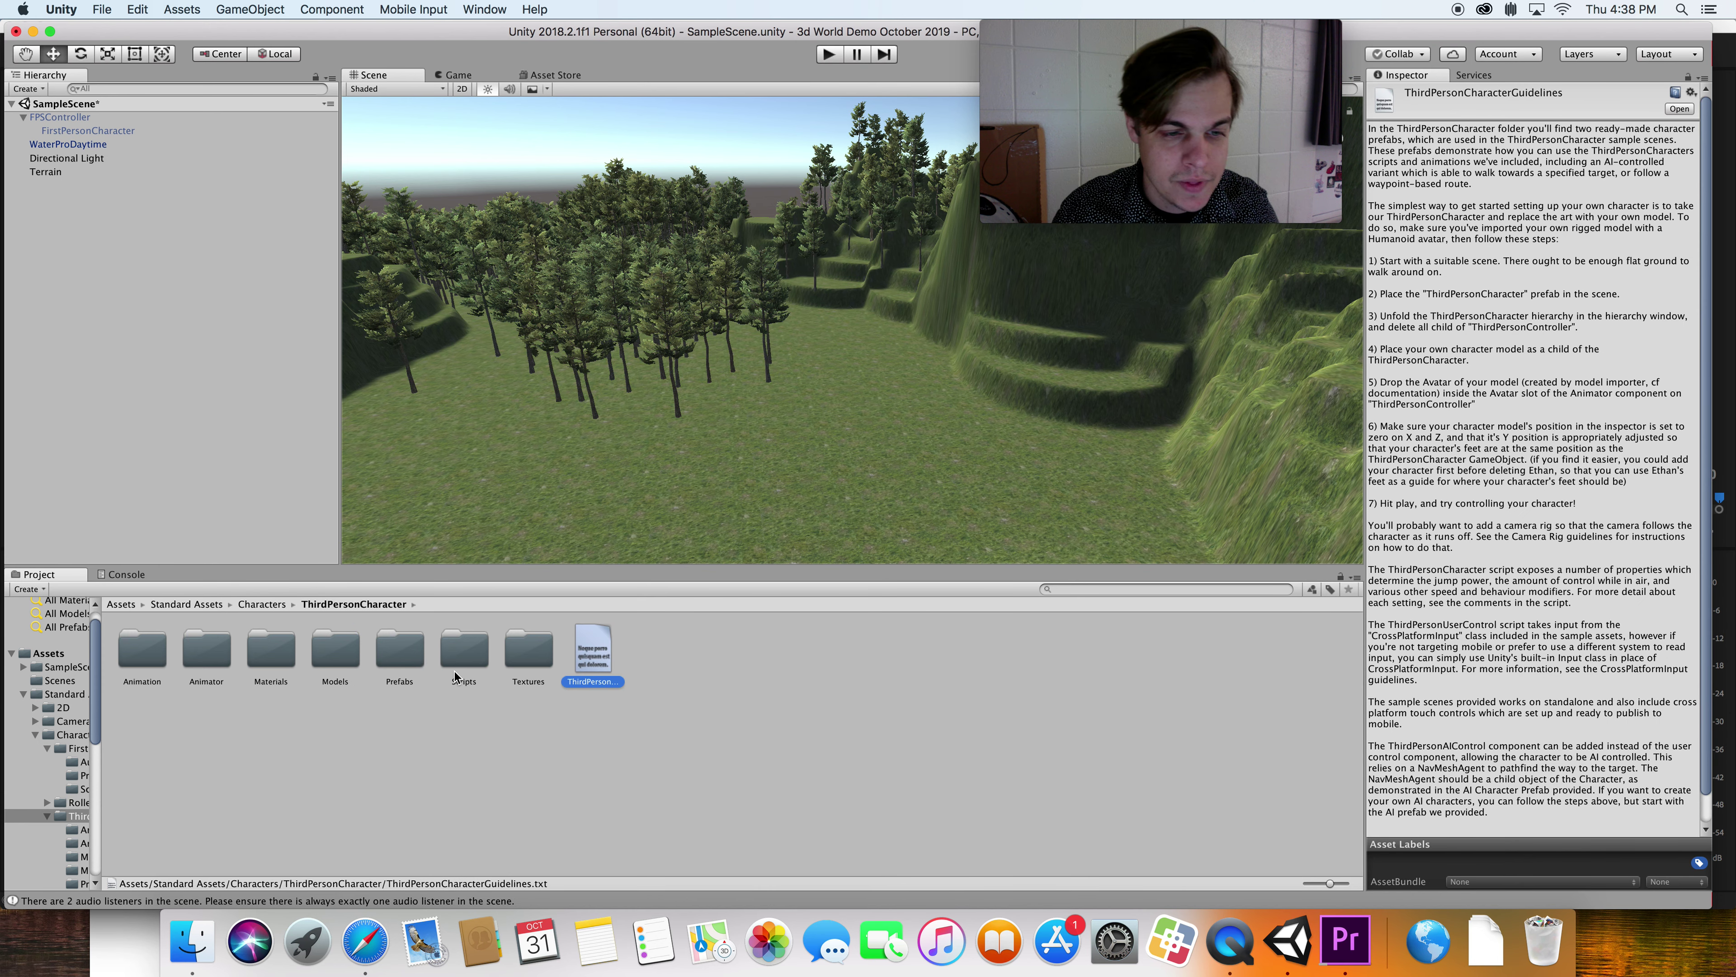
double_click(410, 663)
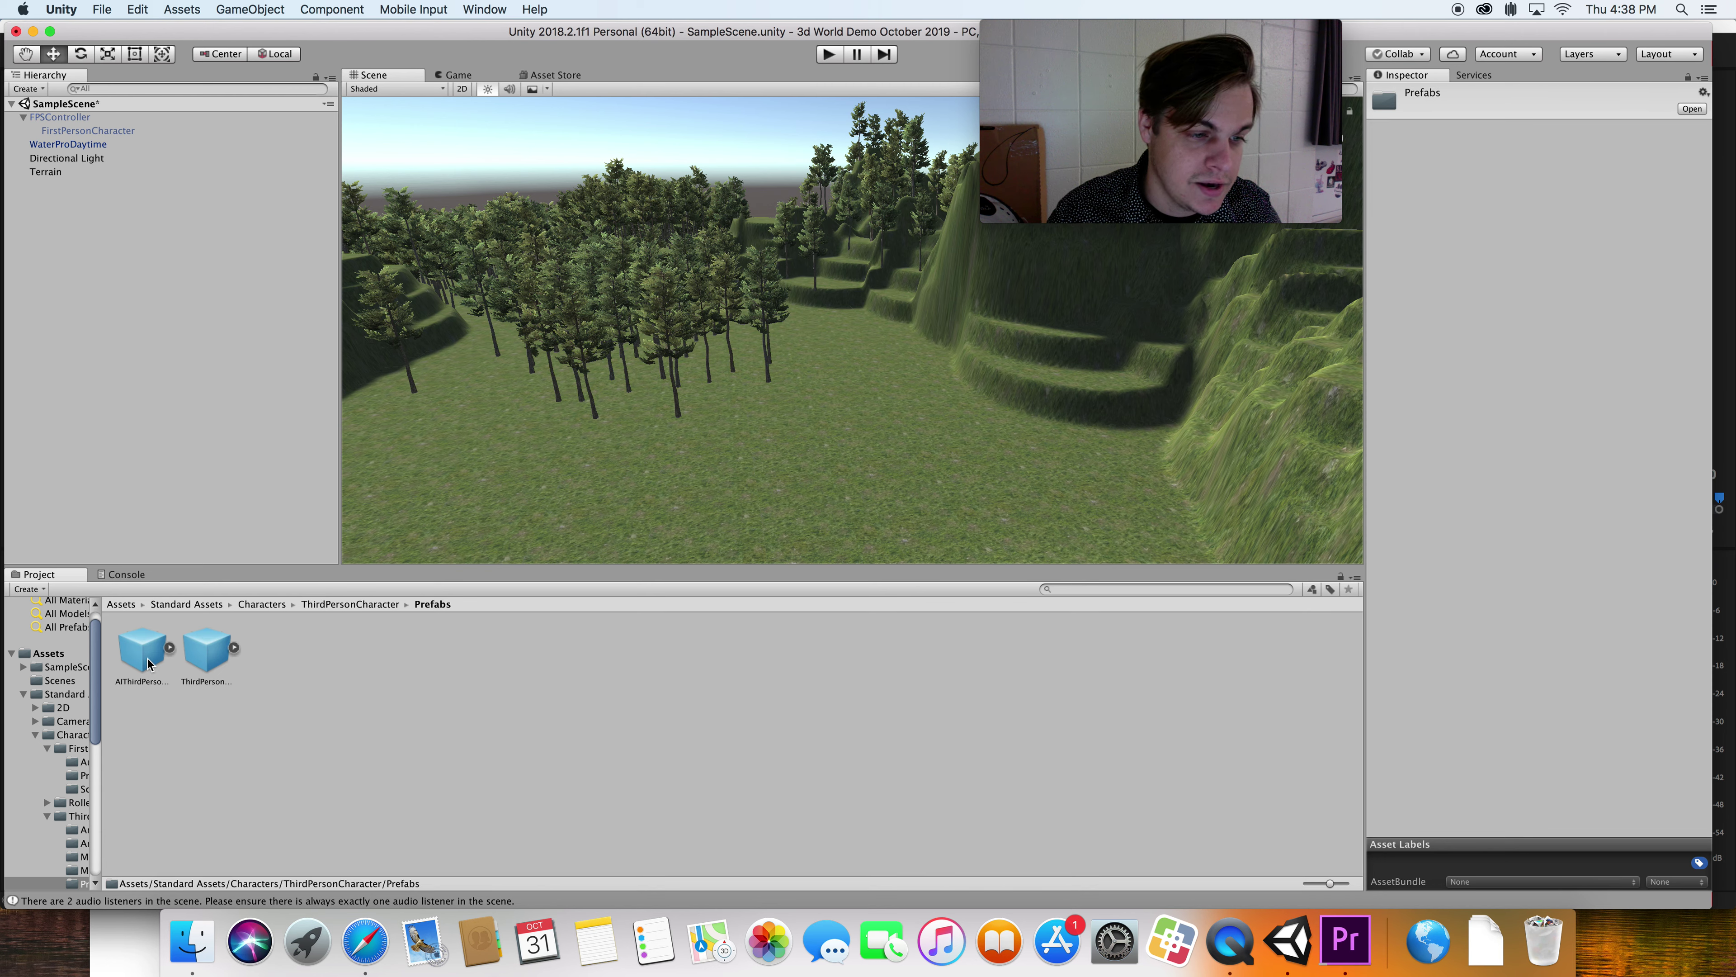
click(208, 662)
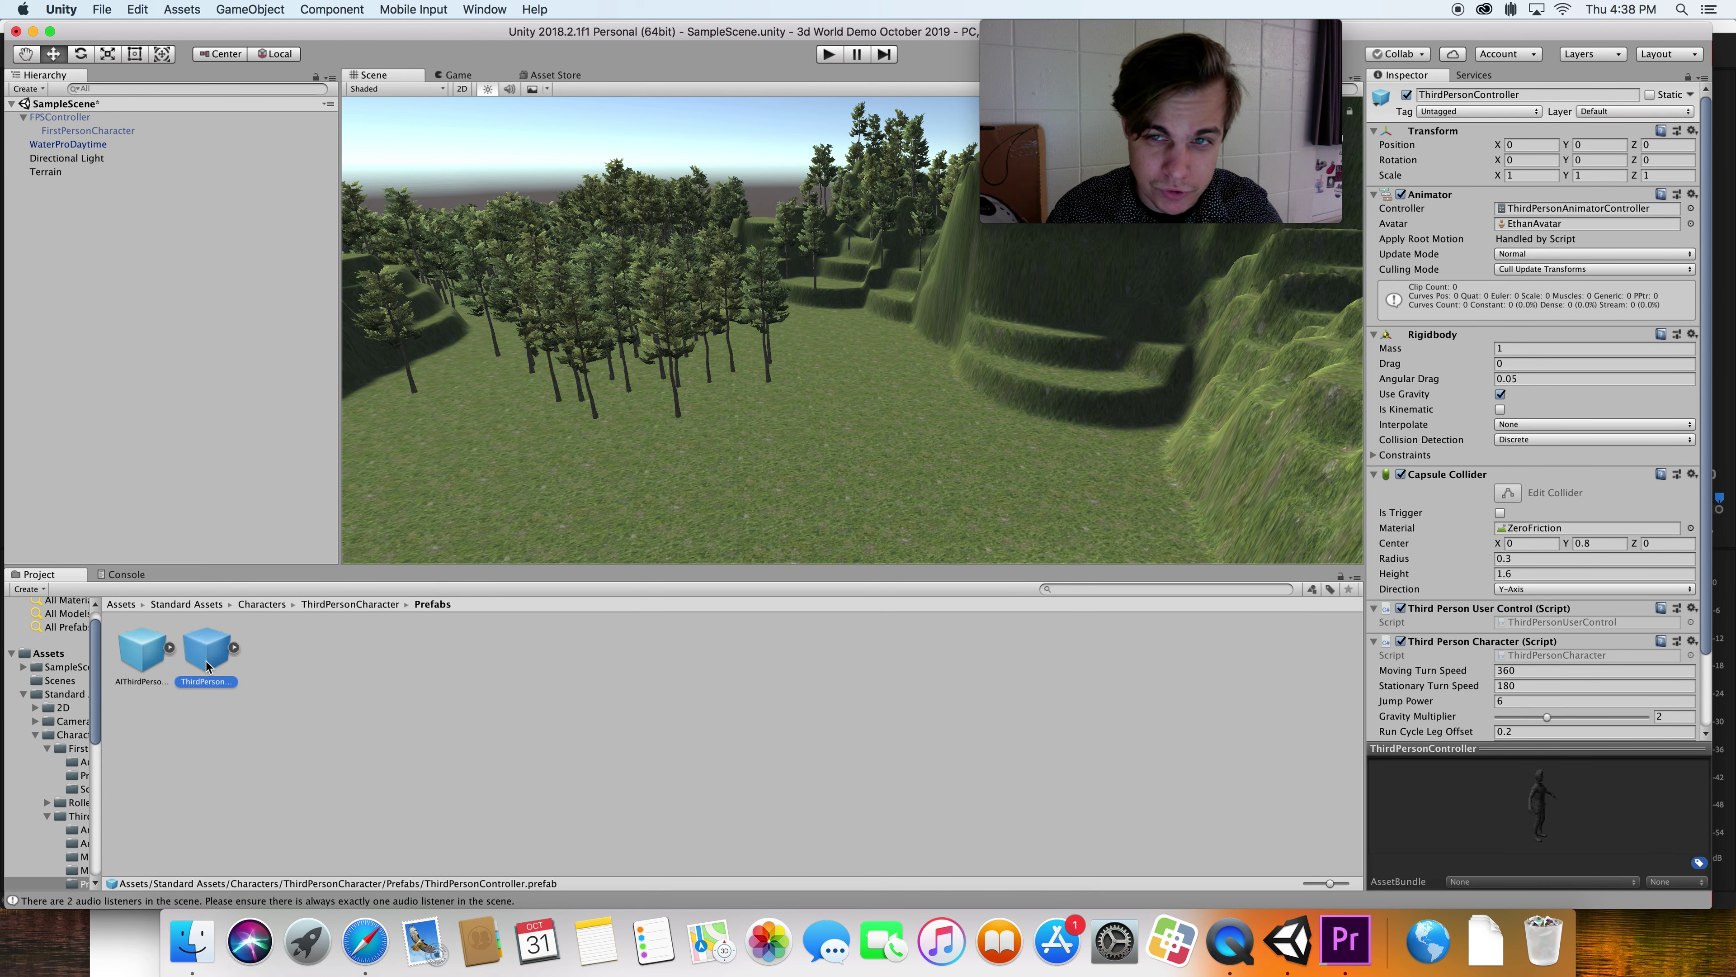
drag(215, 658, 861, 446)
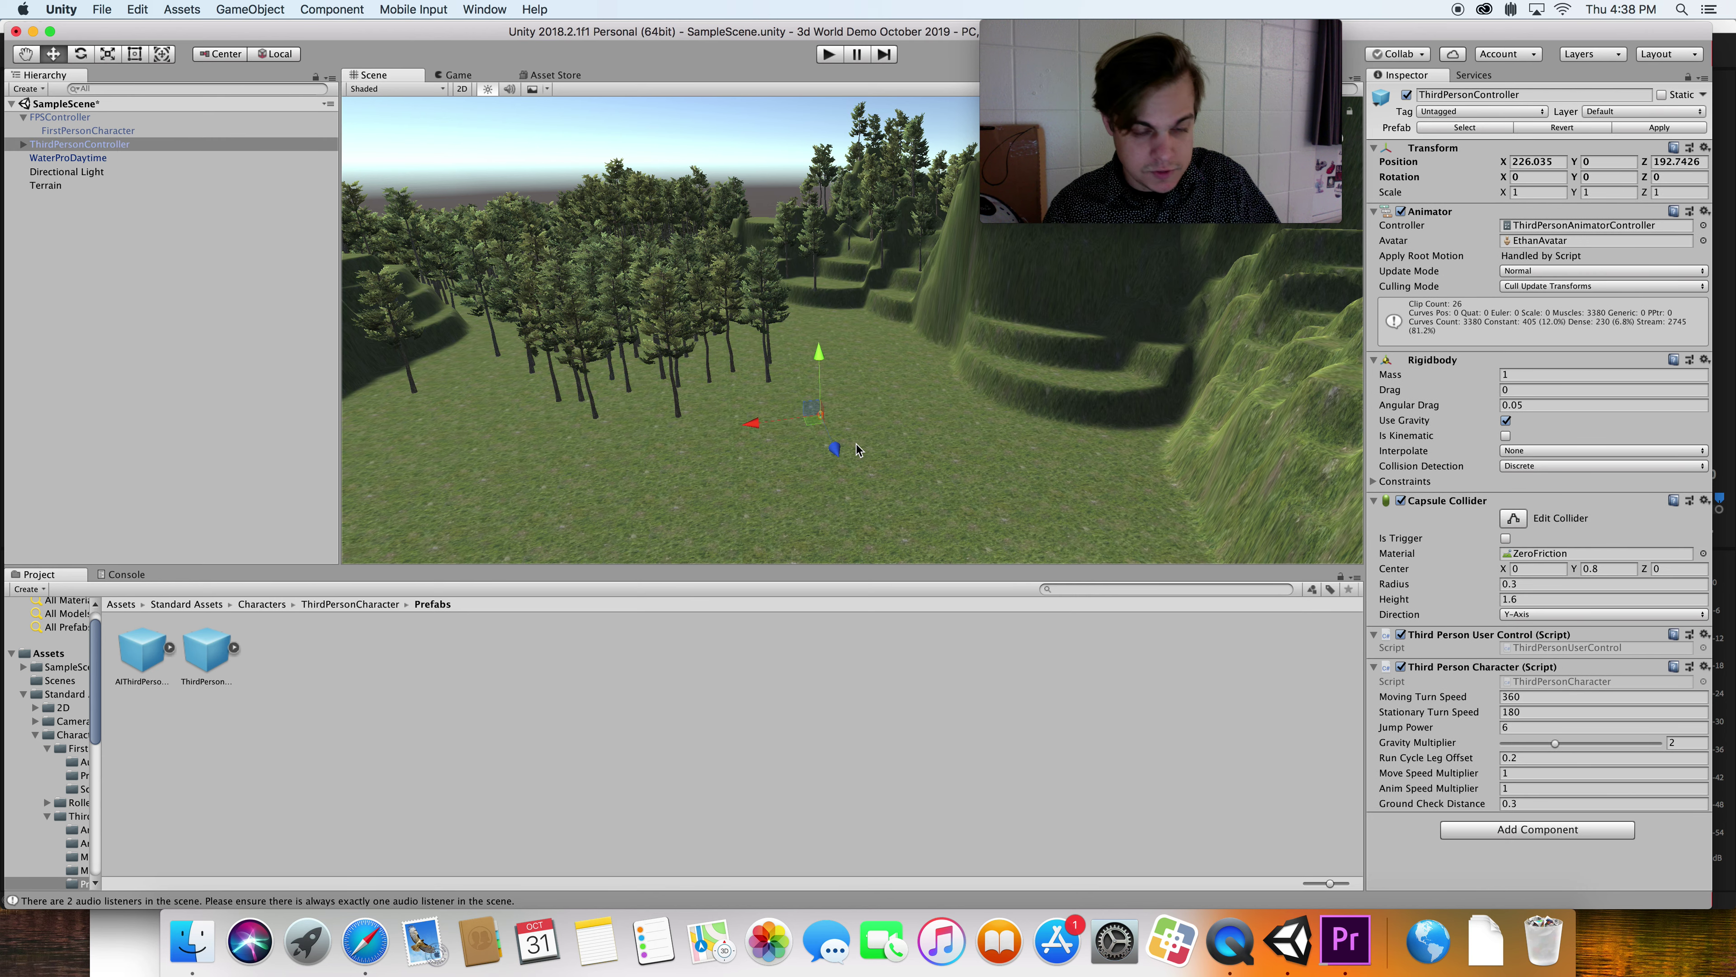
- Frame Ethan, expand ThirdPersonController, and inspect EthanBody, EthanGlasses and EthanSkeleton
scroll(853, 445, up, 4)
key(f)
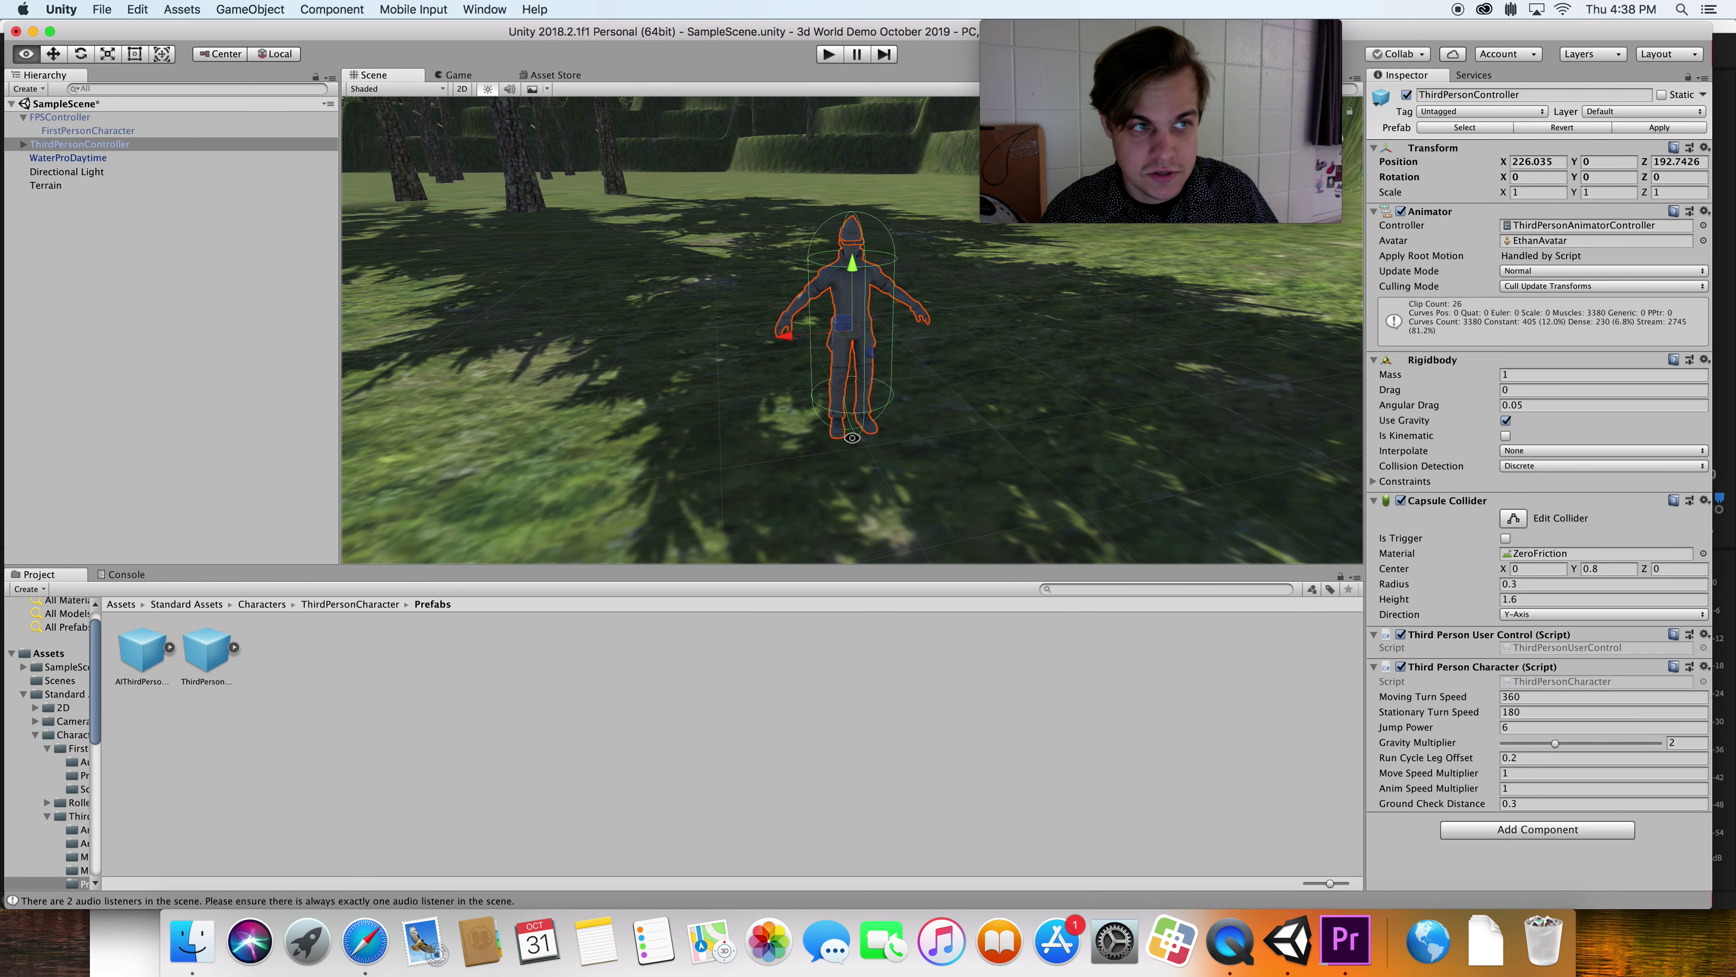
alt+drag(860, 443, 811, 352)
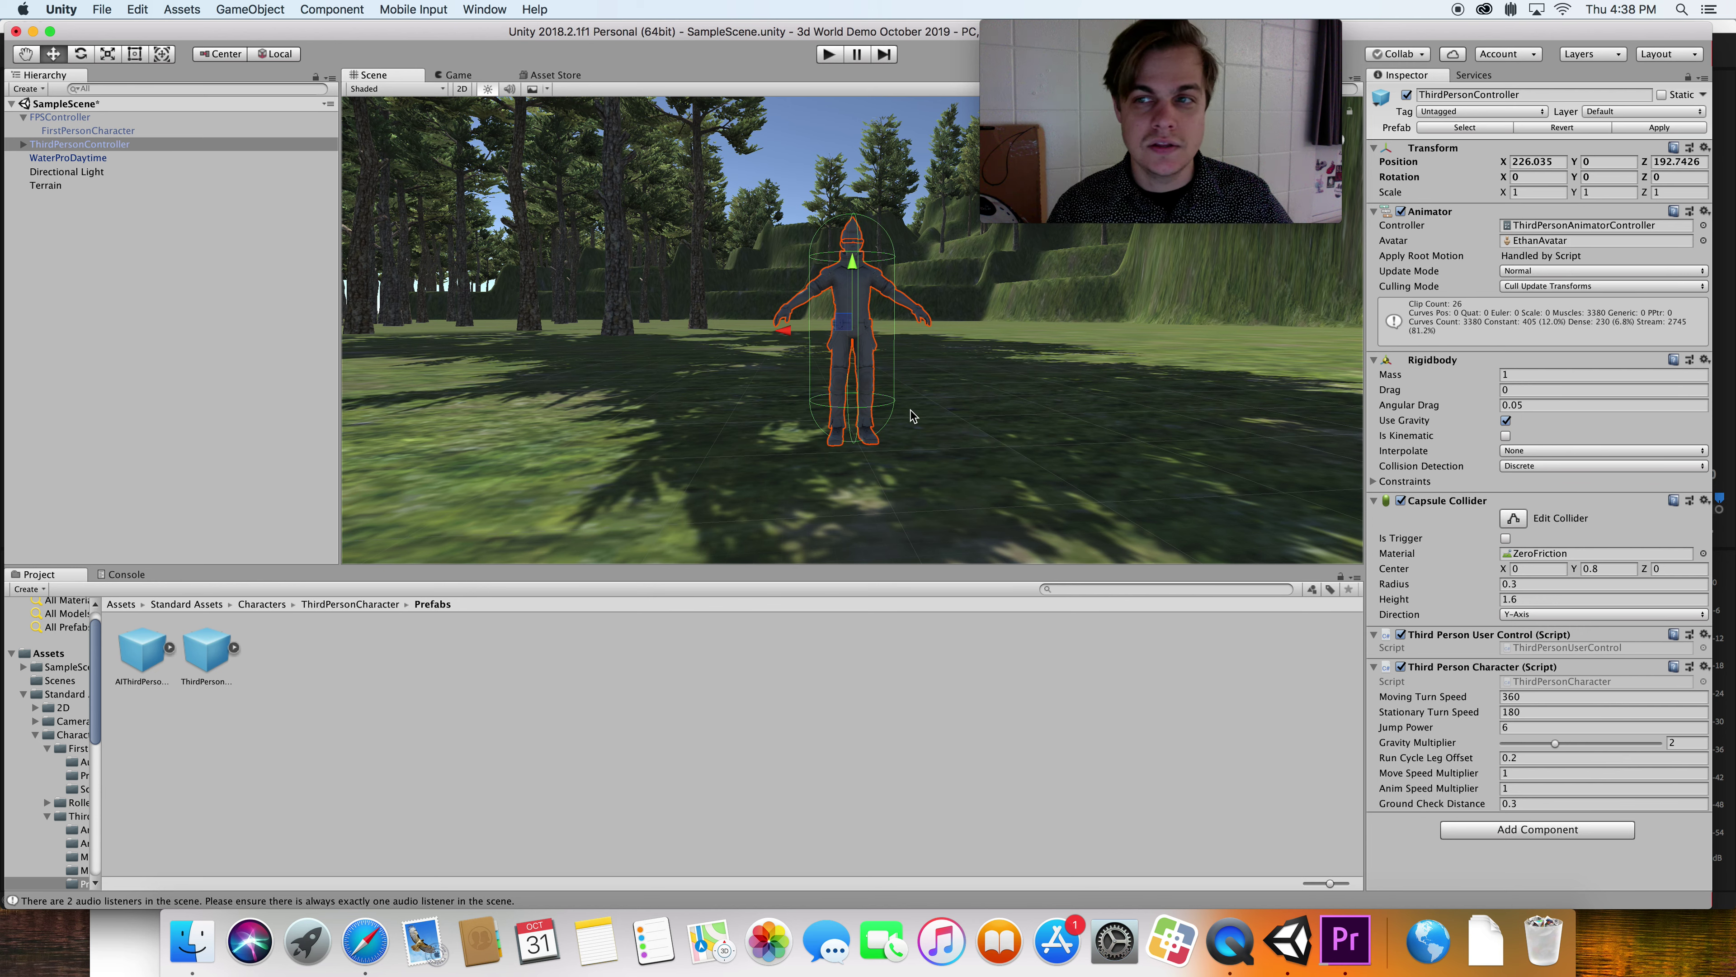
click(33, 143)
click(23, 143)
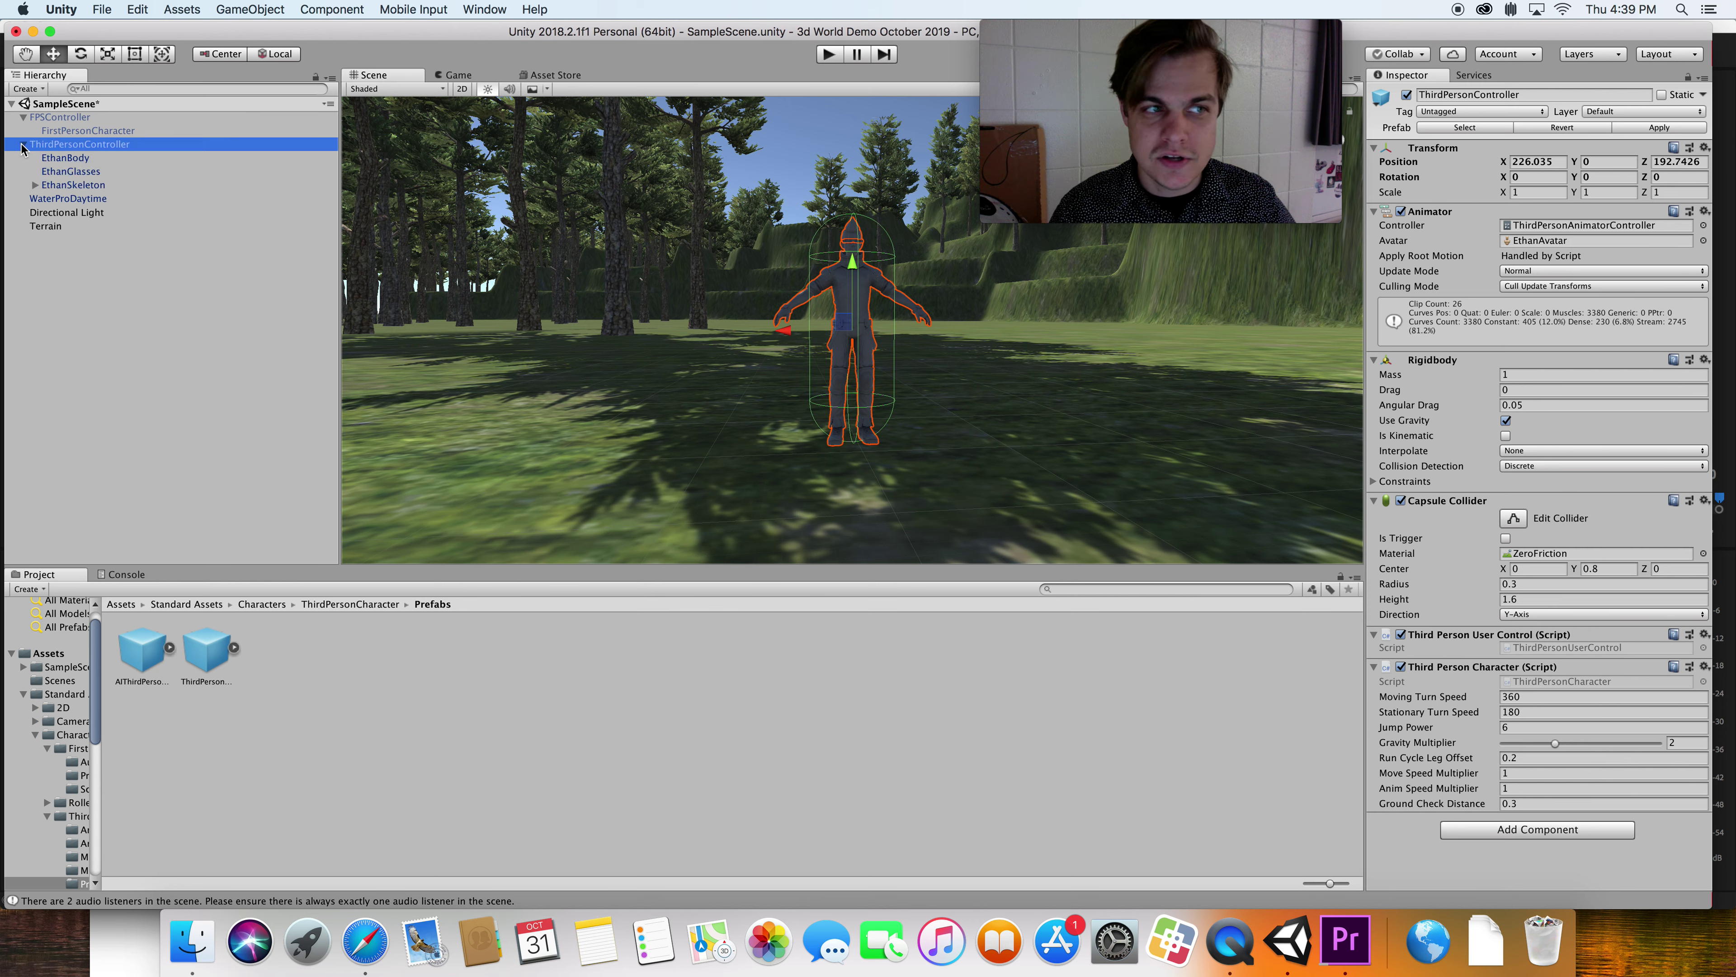
click(54, 158)
click(68, 172)
click(77, 185)
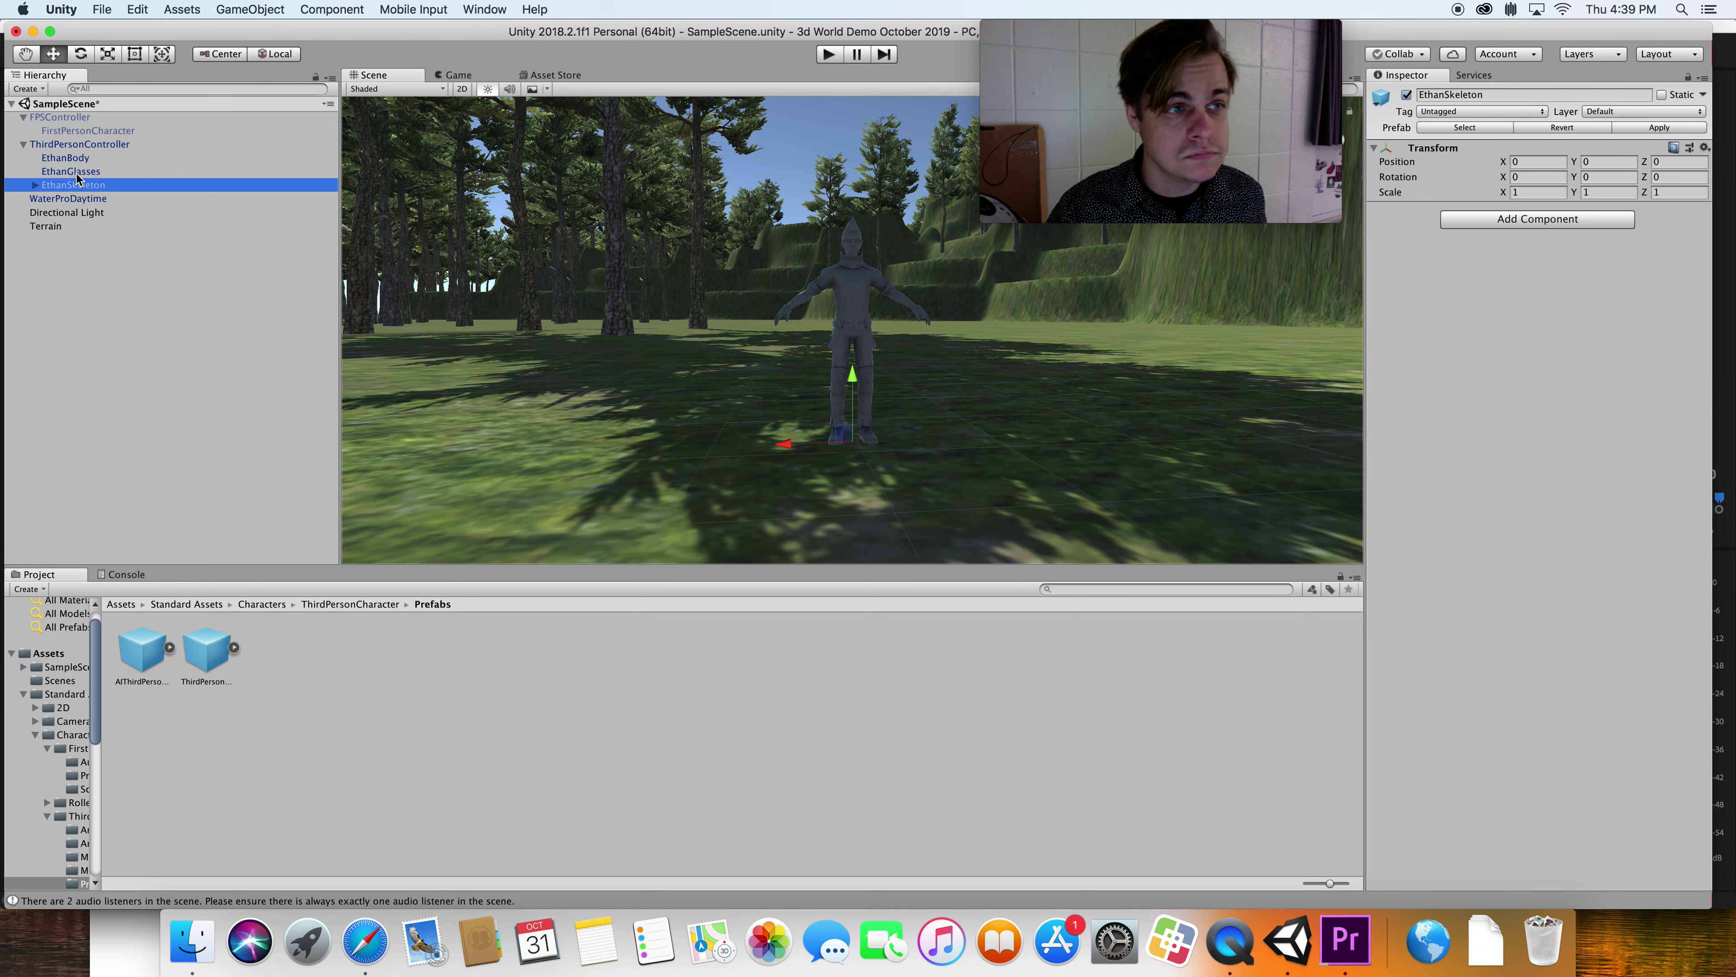
click(67, 147)
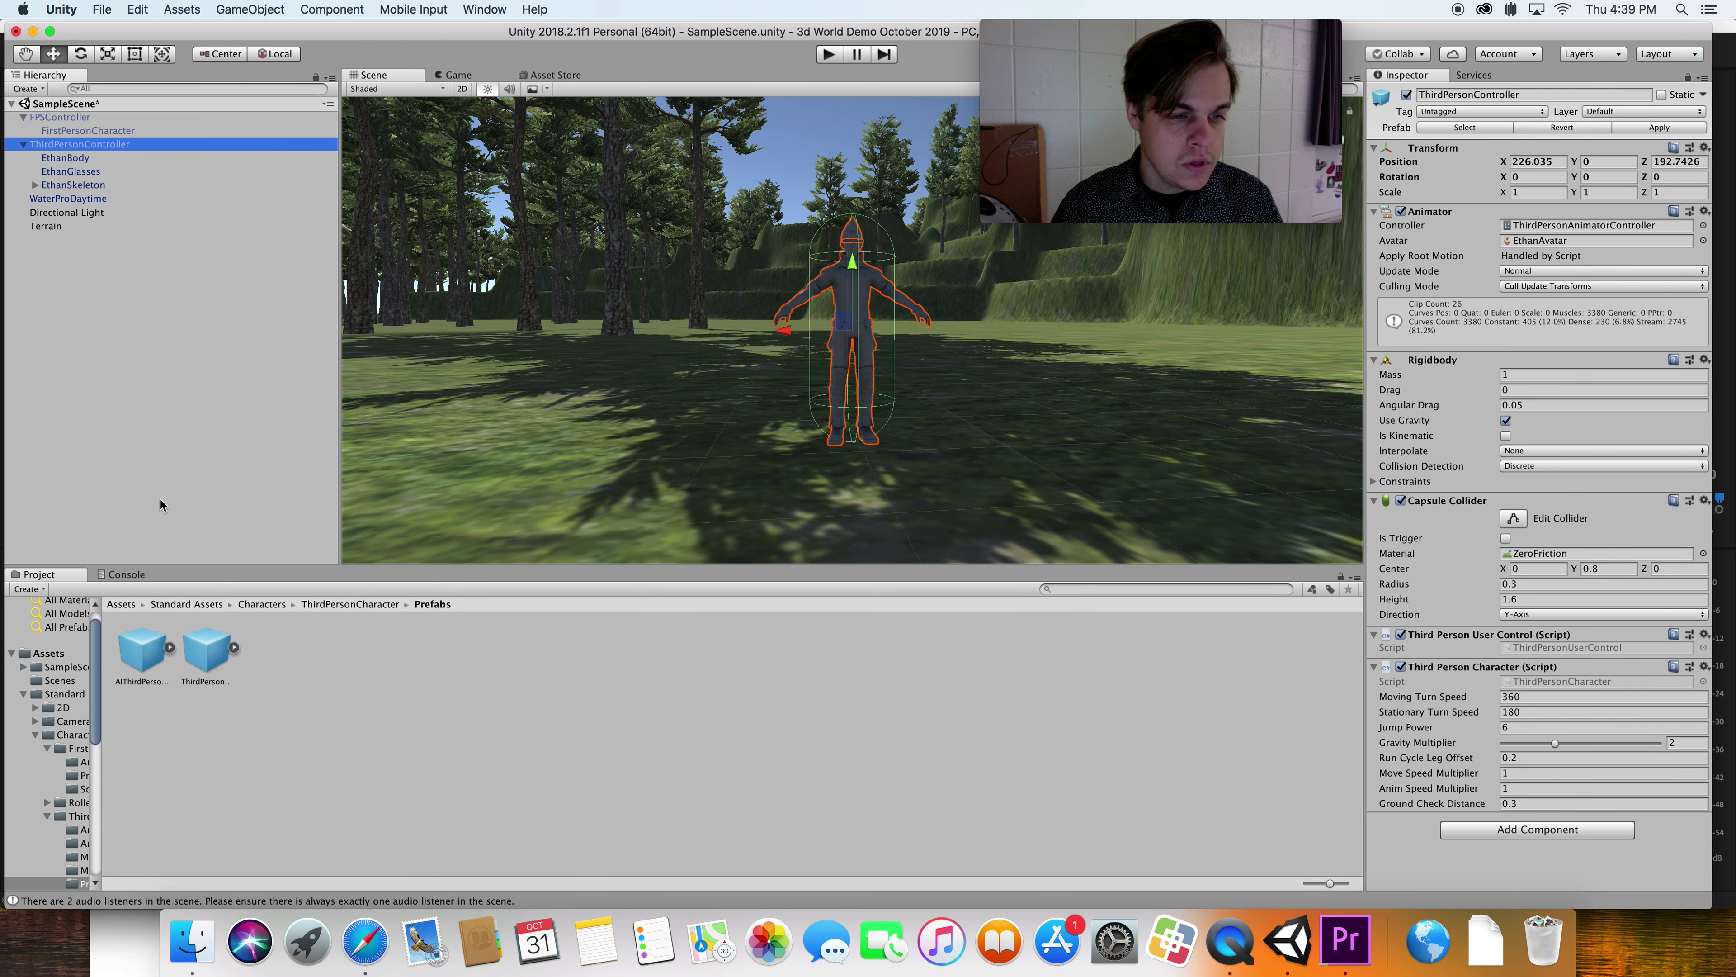
- Go to Standard Assets > Cameras, read CameraGuidelines, and open the Prefabs folder
click(182, 605)
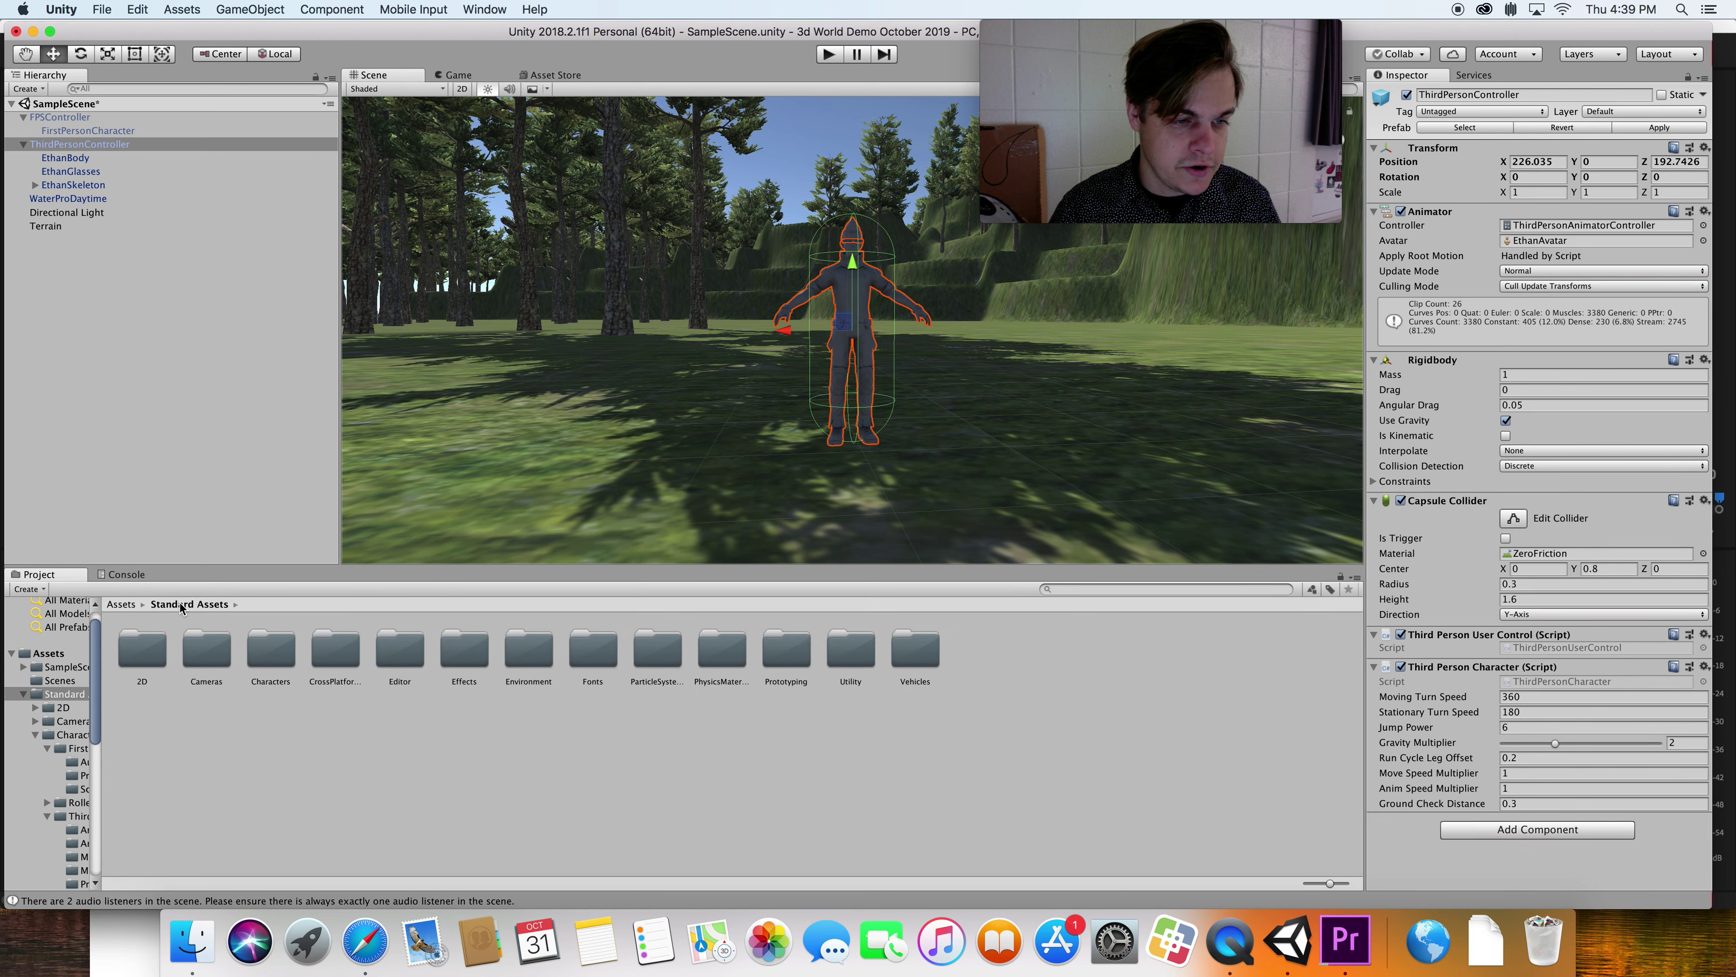
double_click(208, 660)
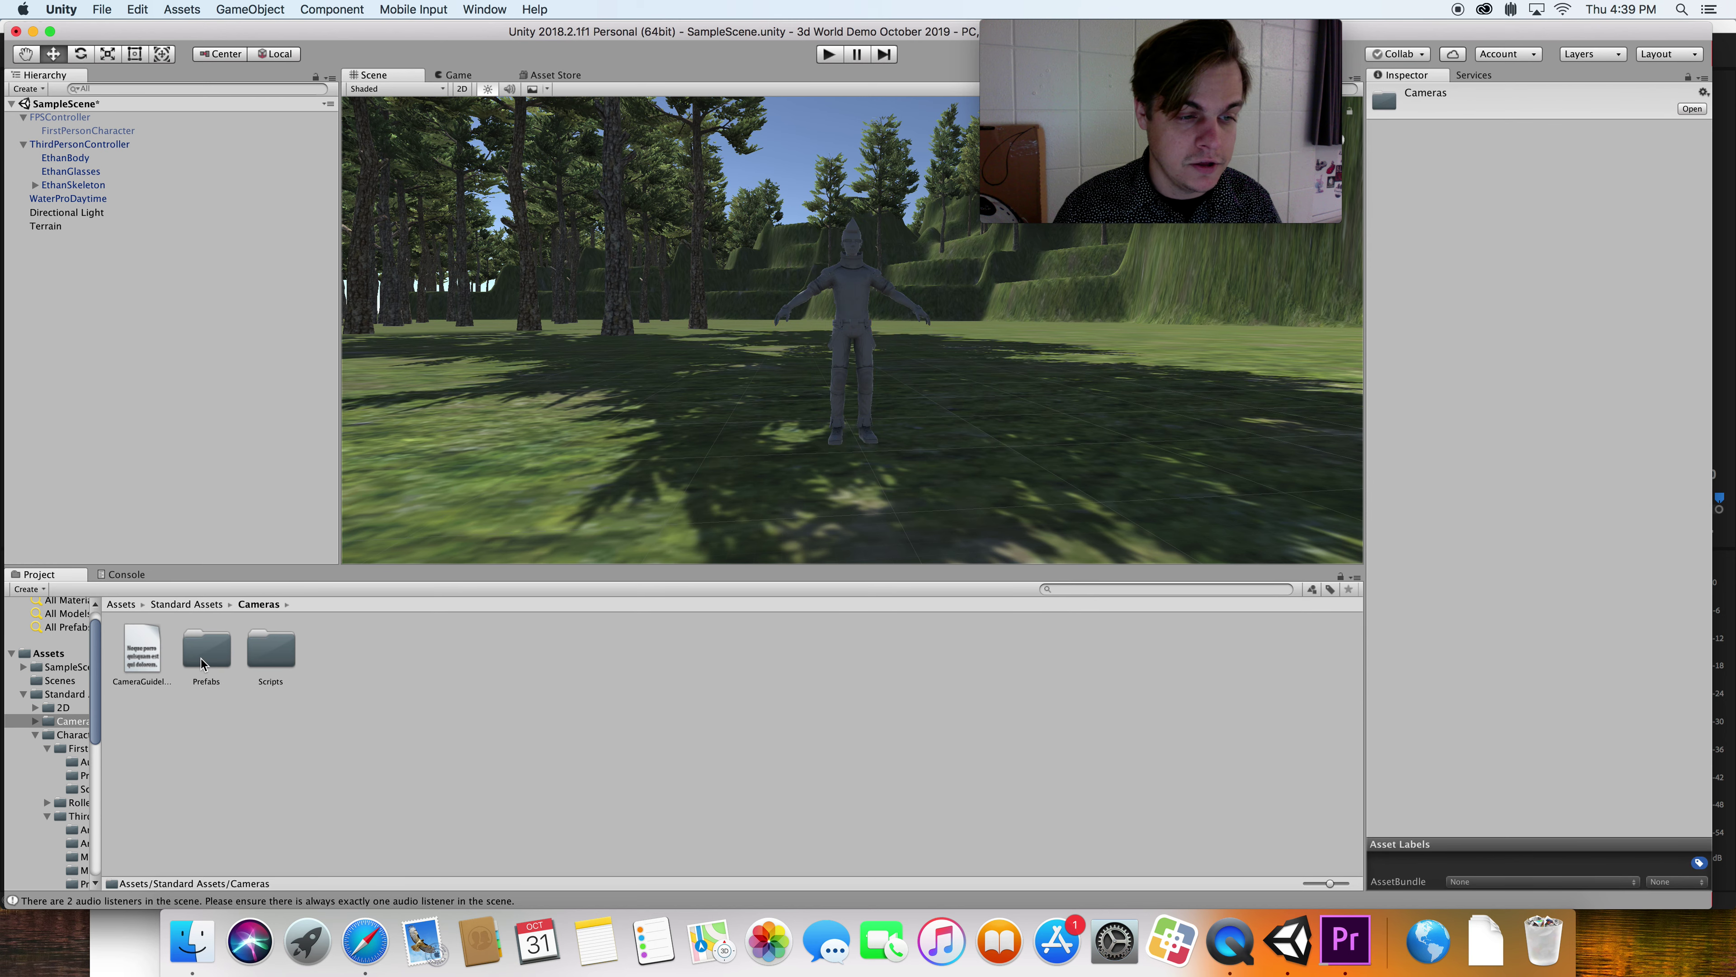
click(138, 662)
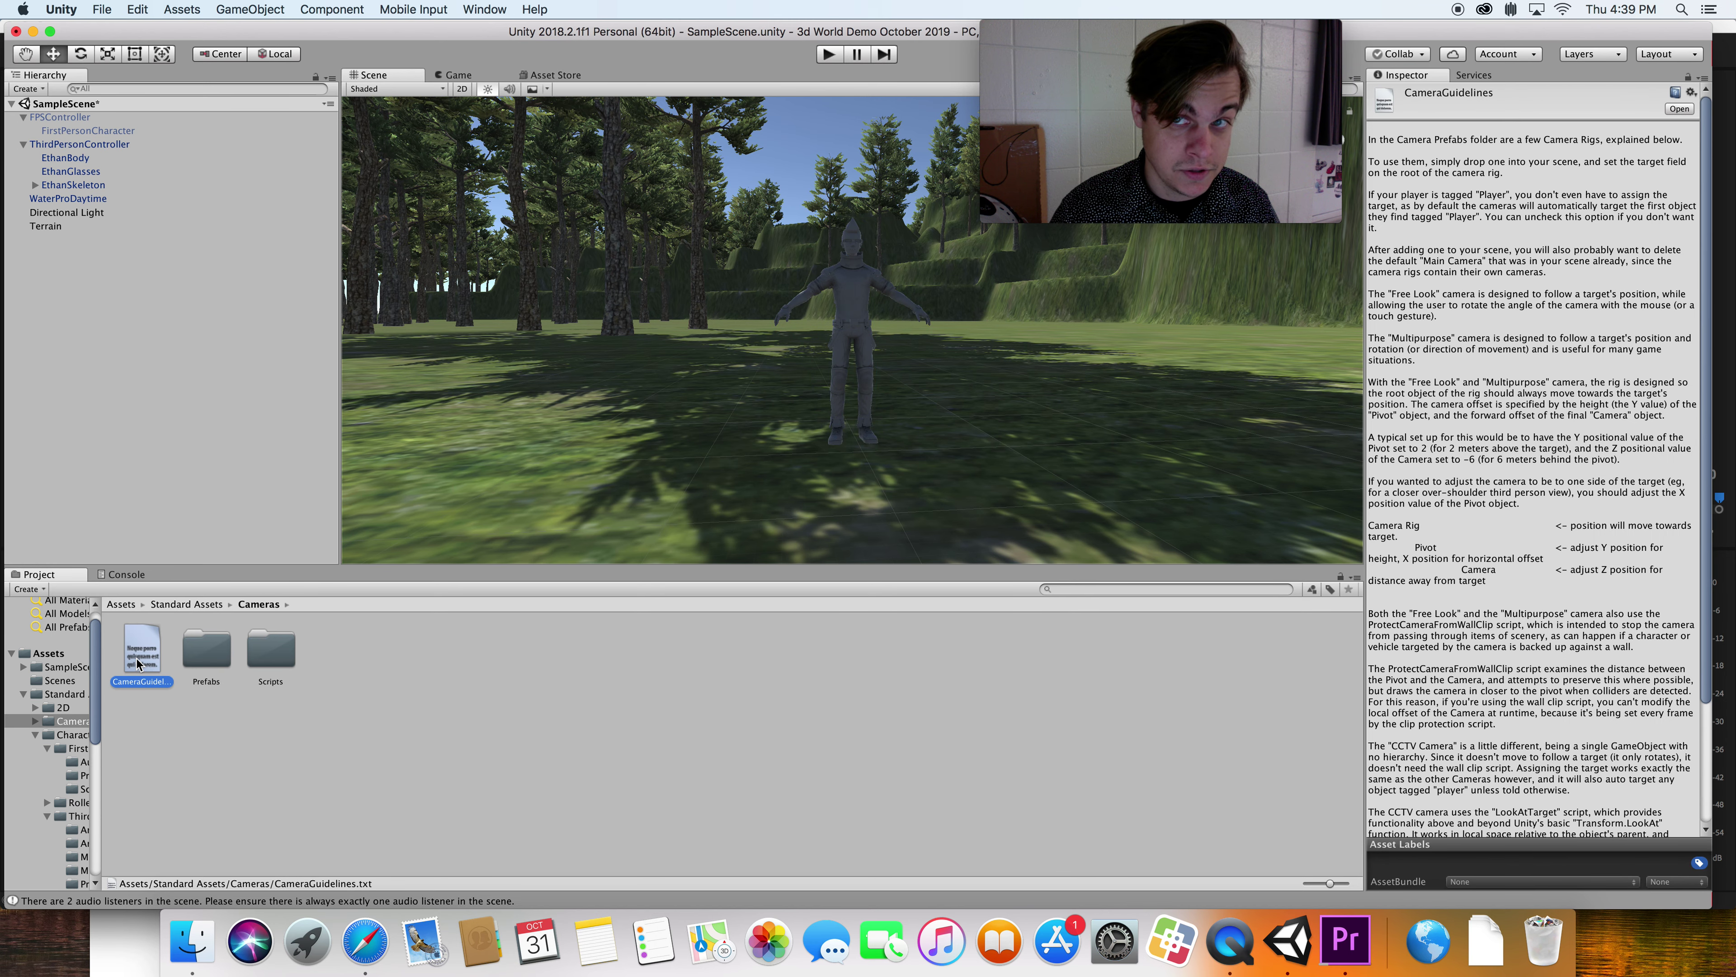
double_click(204, 653)
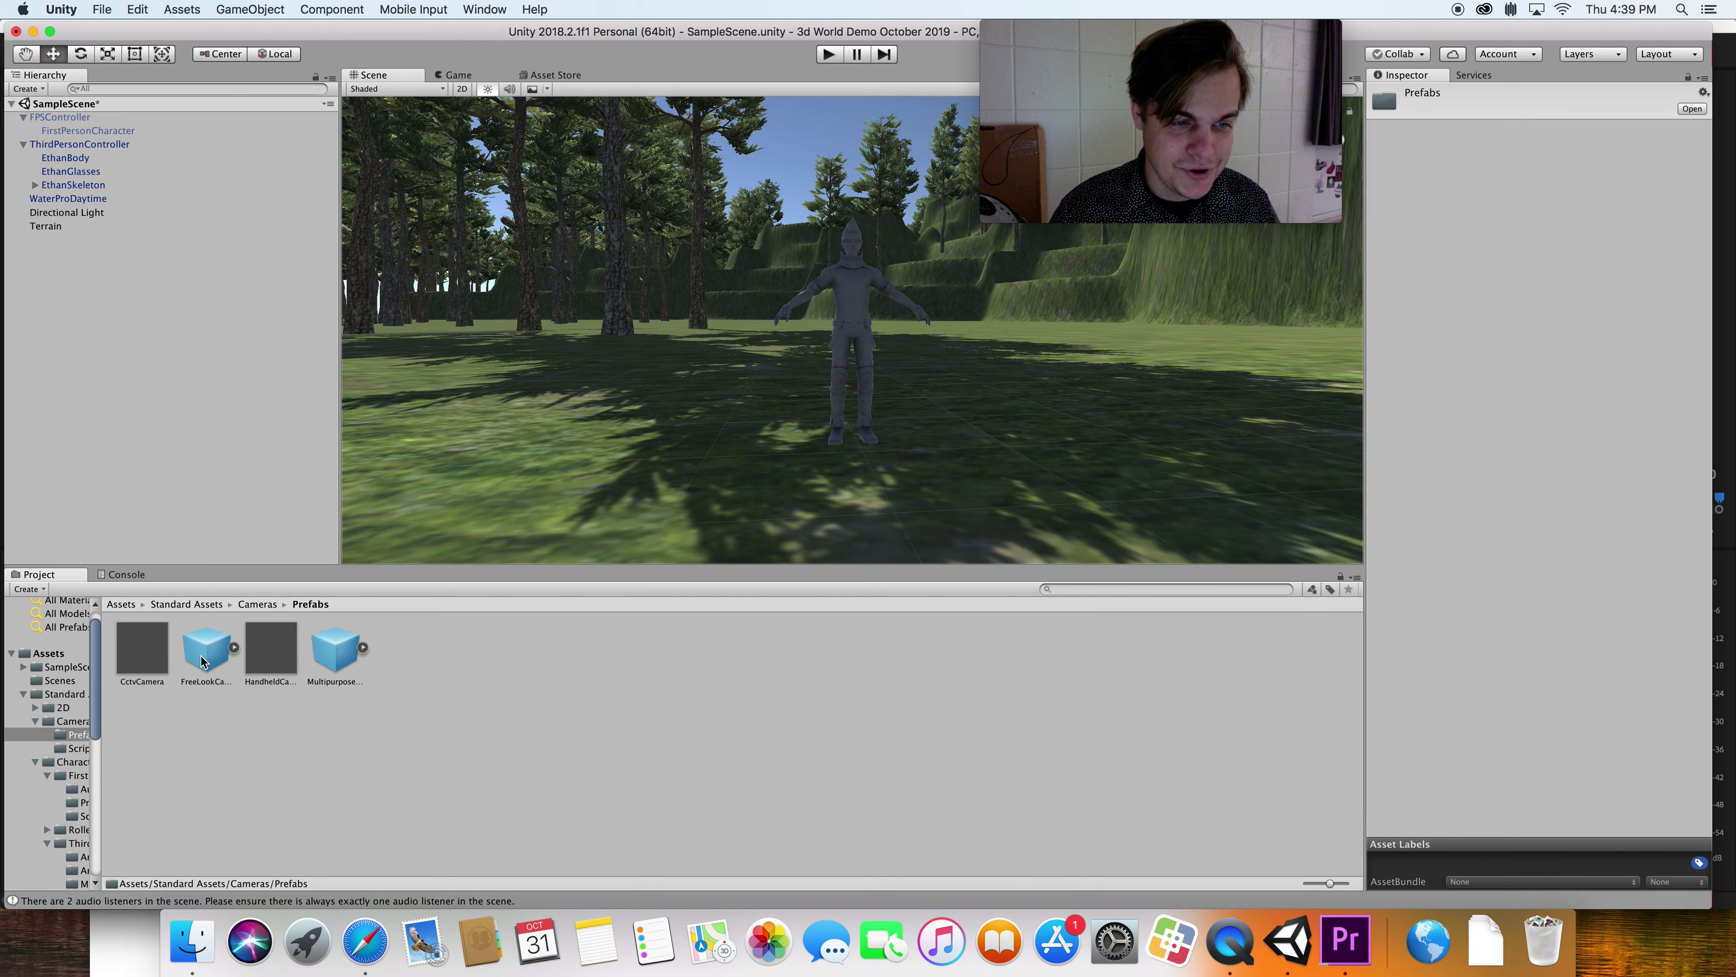
- Inspect the CctvCamera, FreeLookCameraRig, HandheldCamera and MultipurposeCameraRig prefabs
click(148, 662)
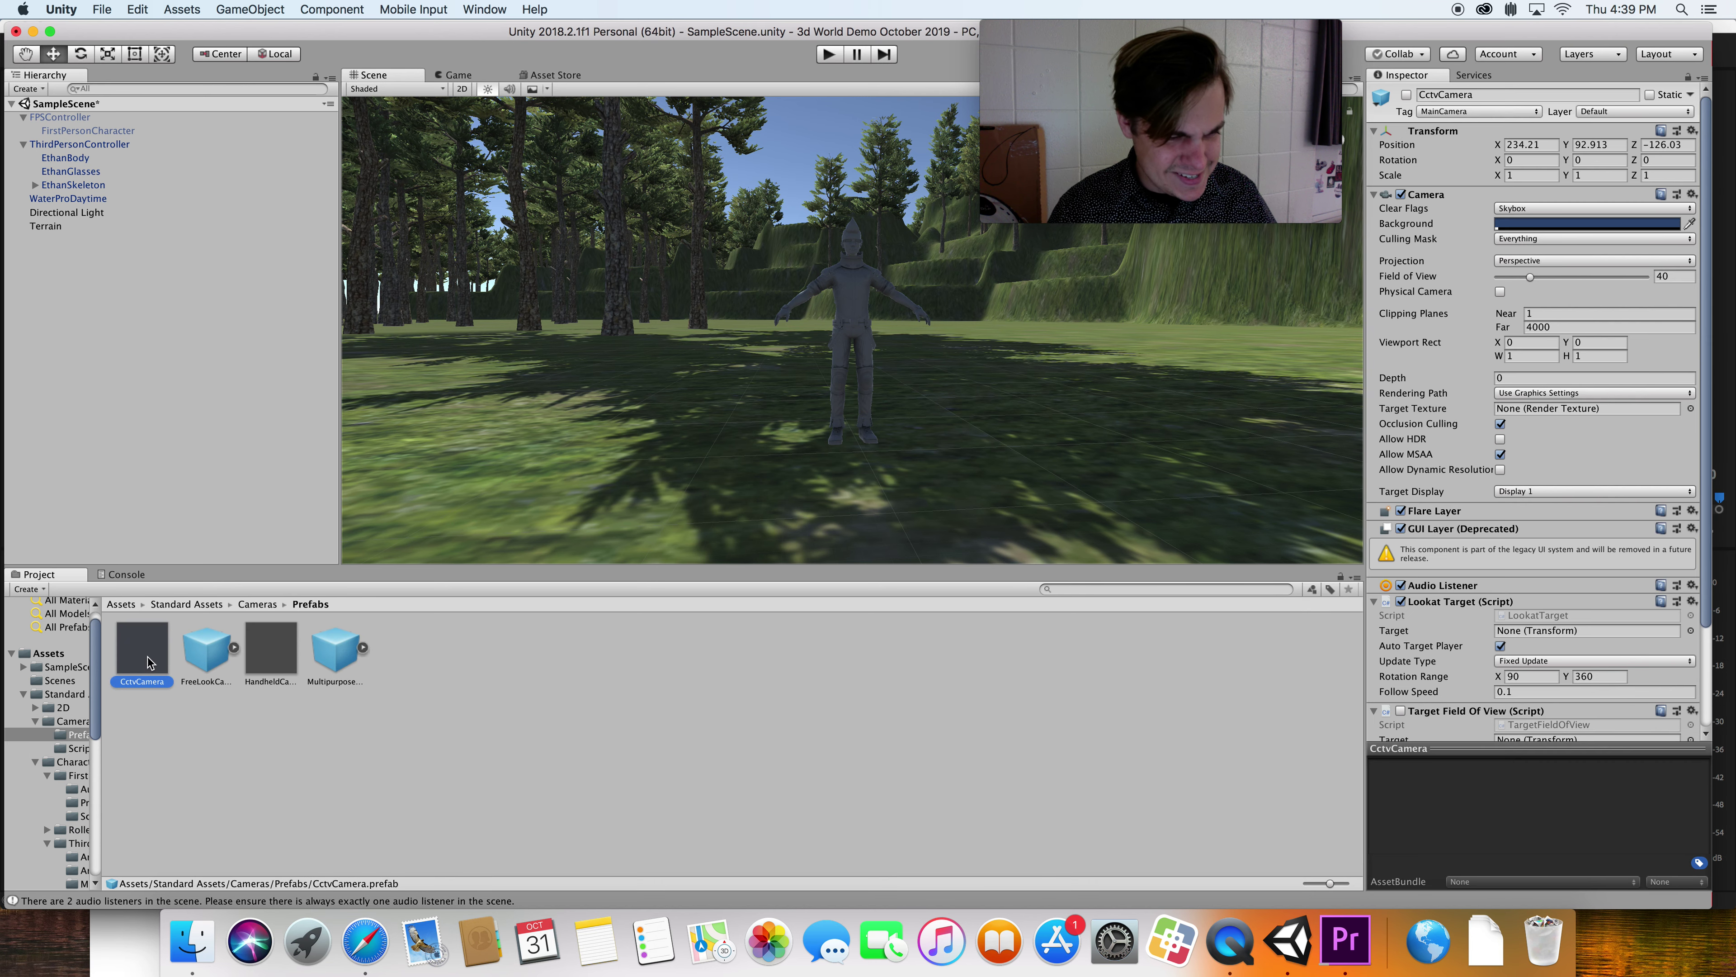
click(197, 661)
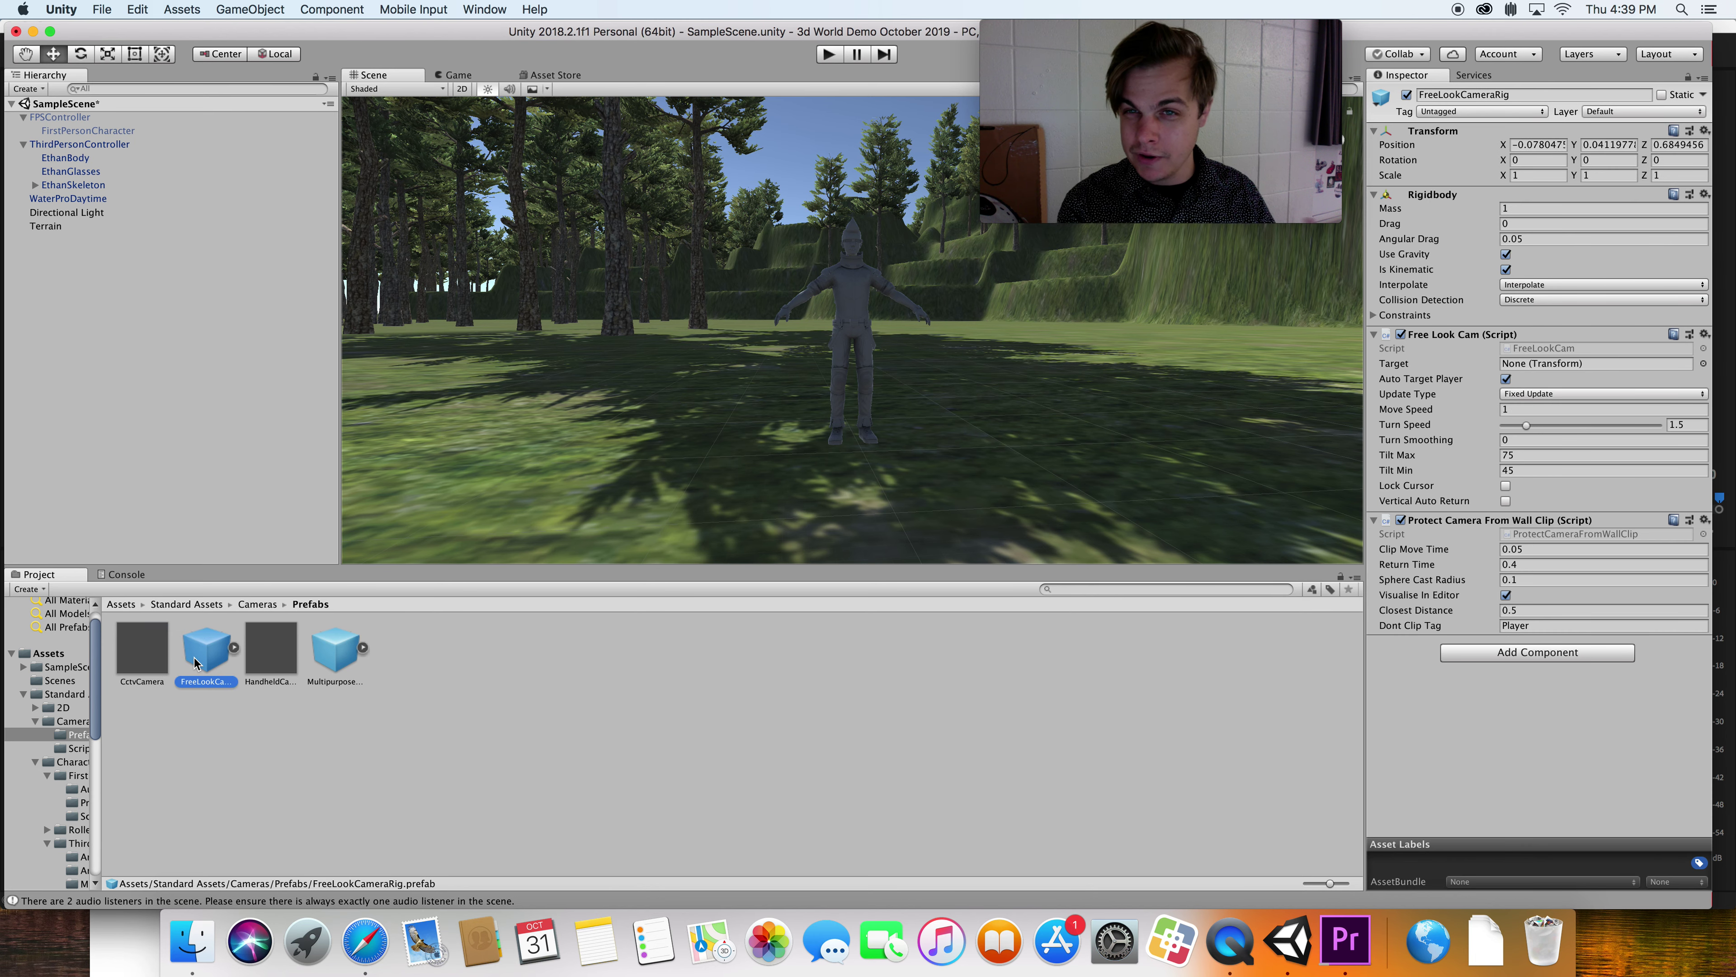
click(257, 653)
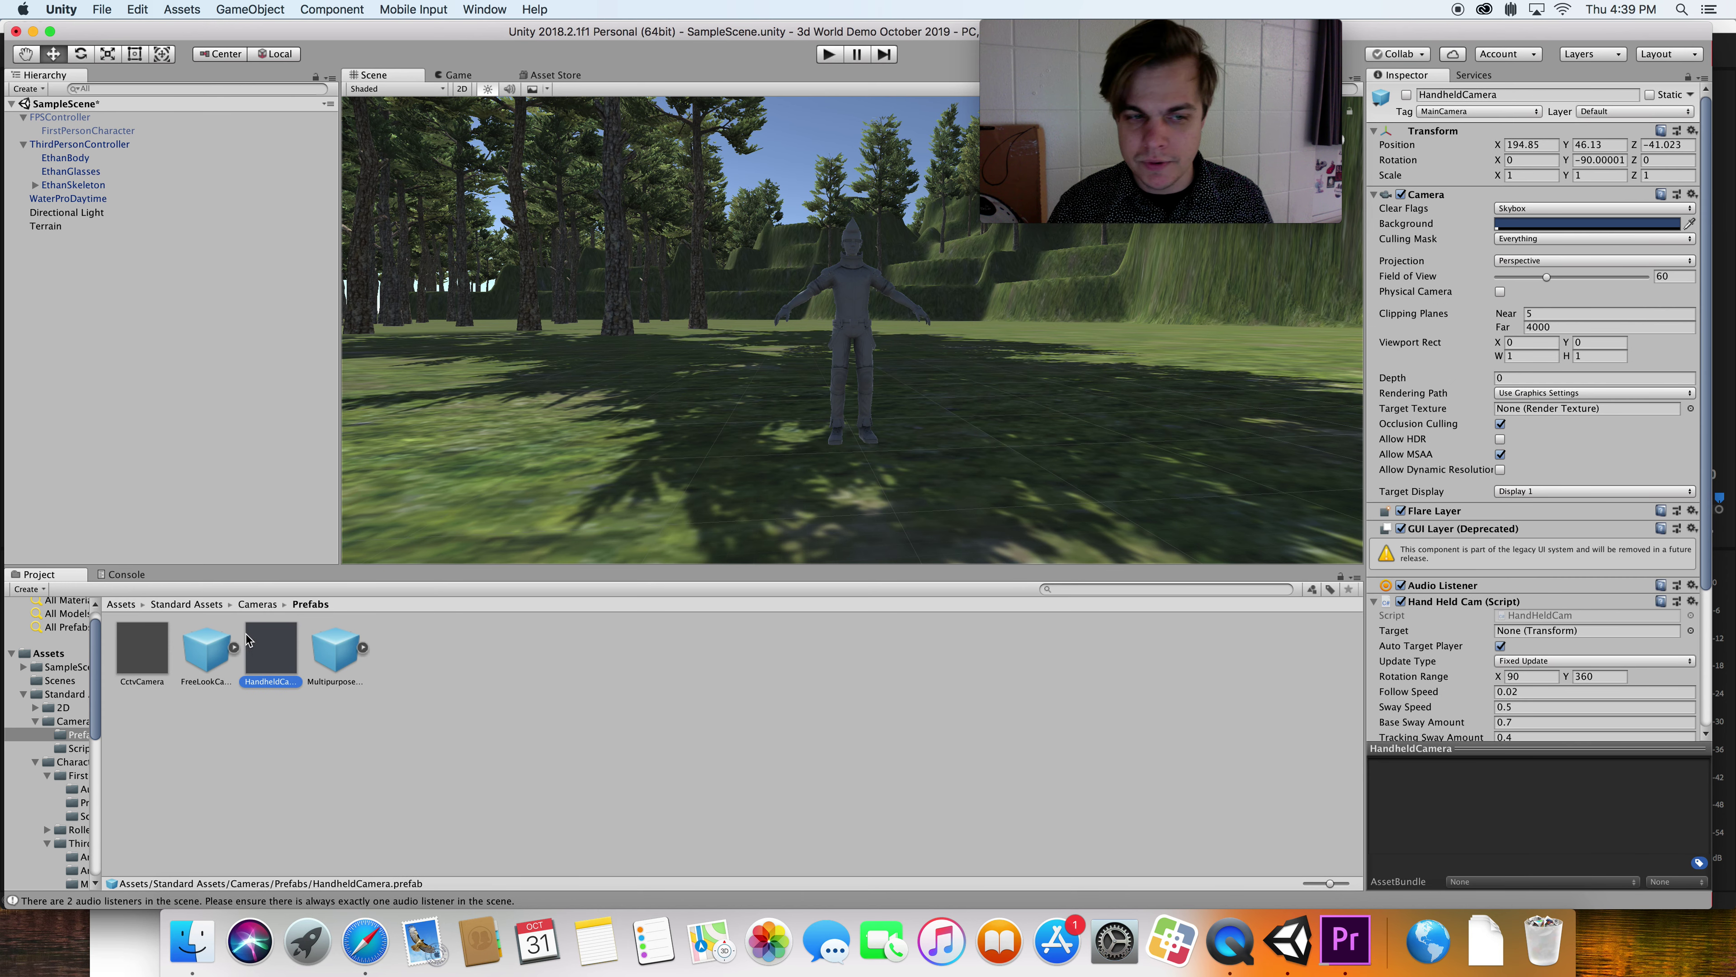
click(340, 644)
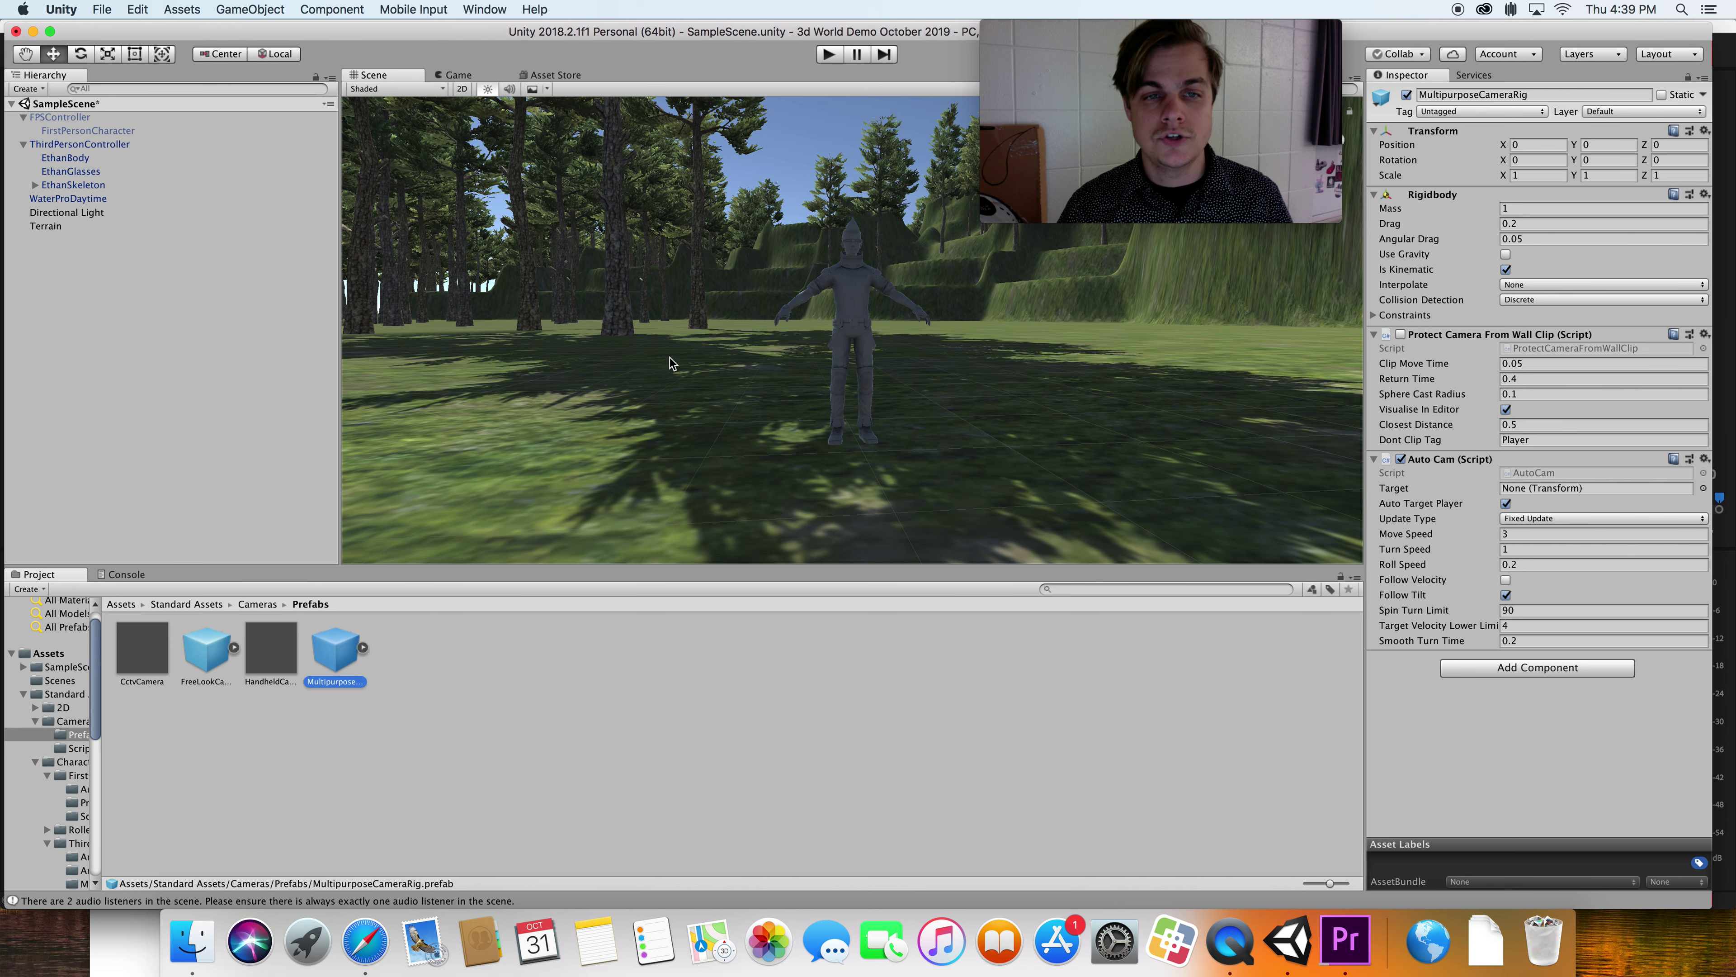
alt+drag(673, 368, 564, 536)
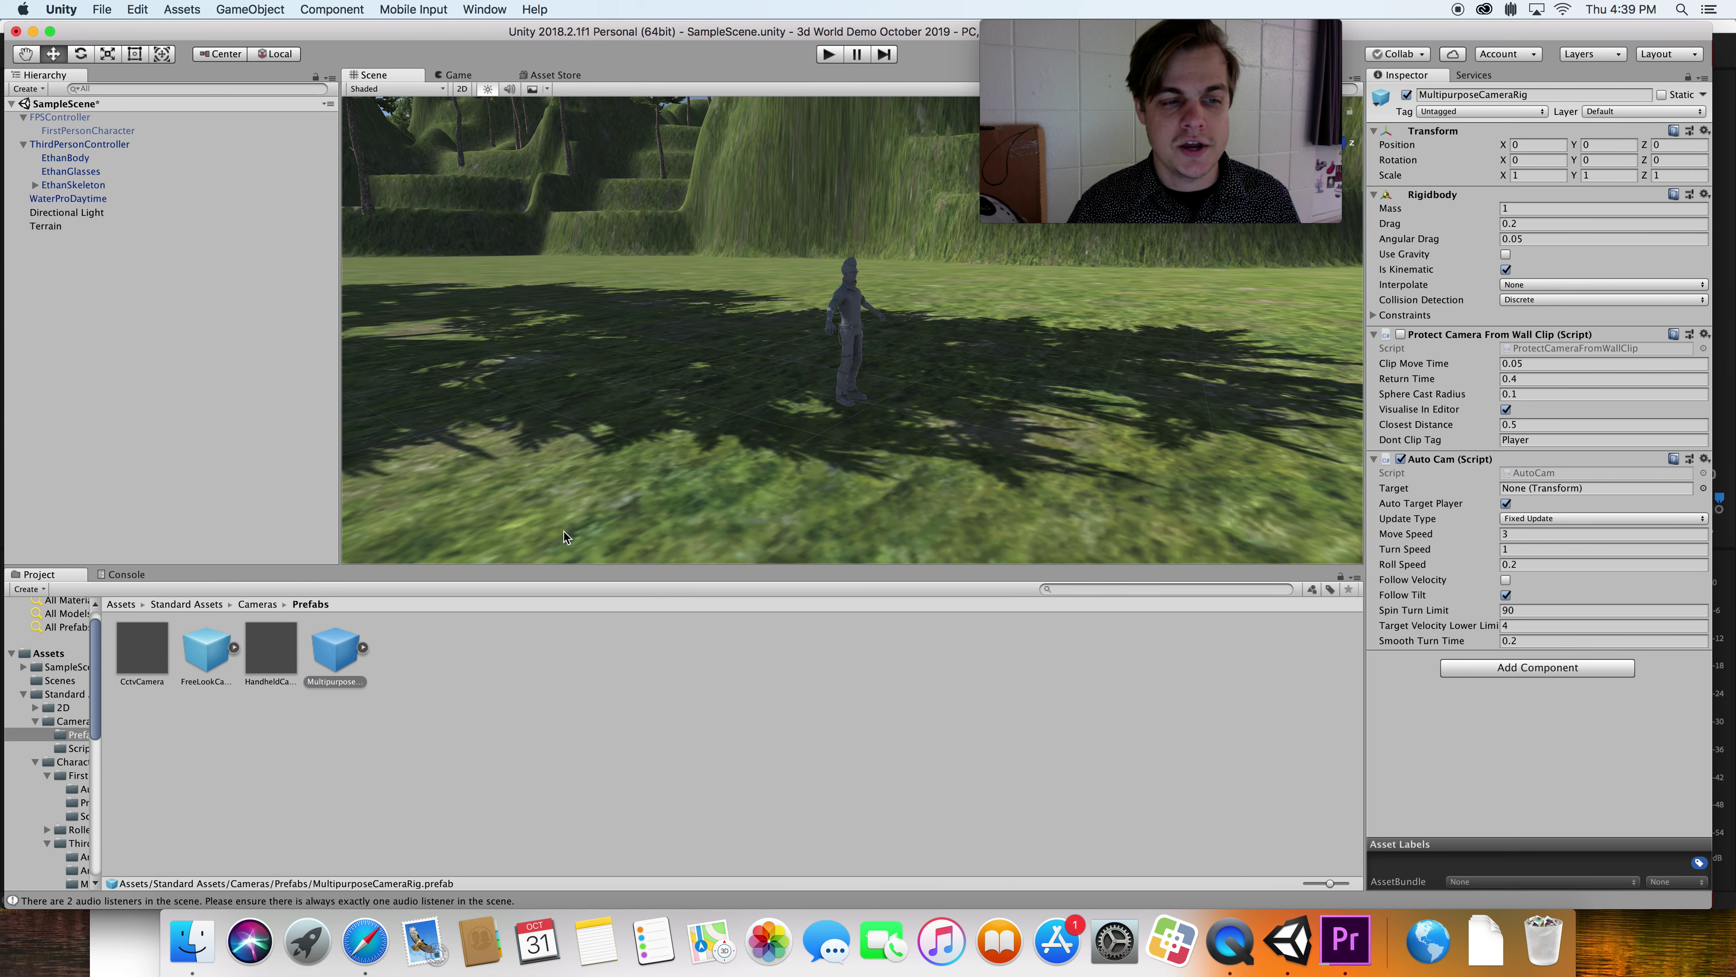
- Place a MultipurposeCameraRig in the scene, tag ThirdPersonController as Player, and start play mode
drag(328, 659, 1114, 339)
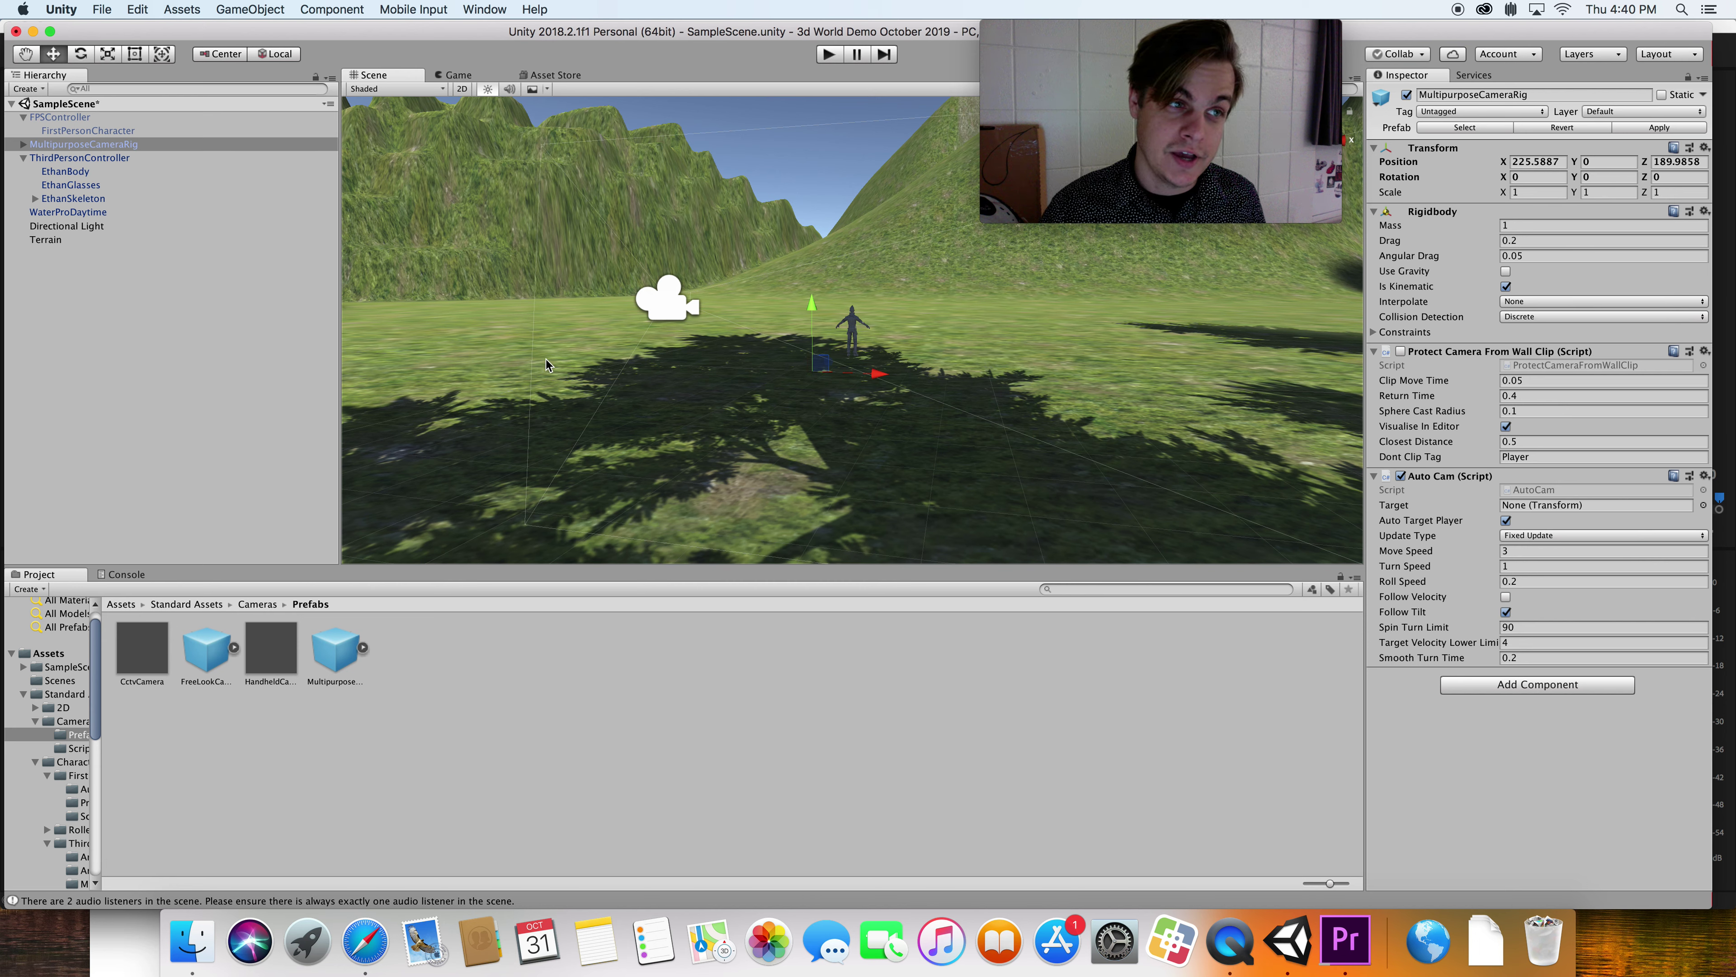
click(92, 158)
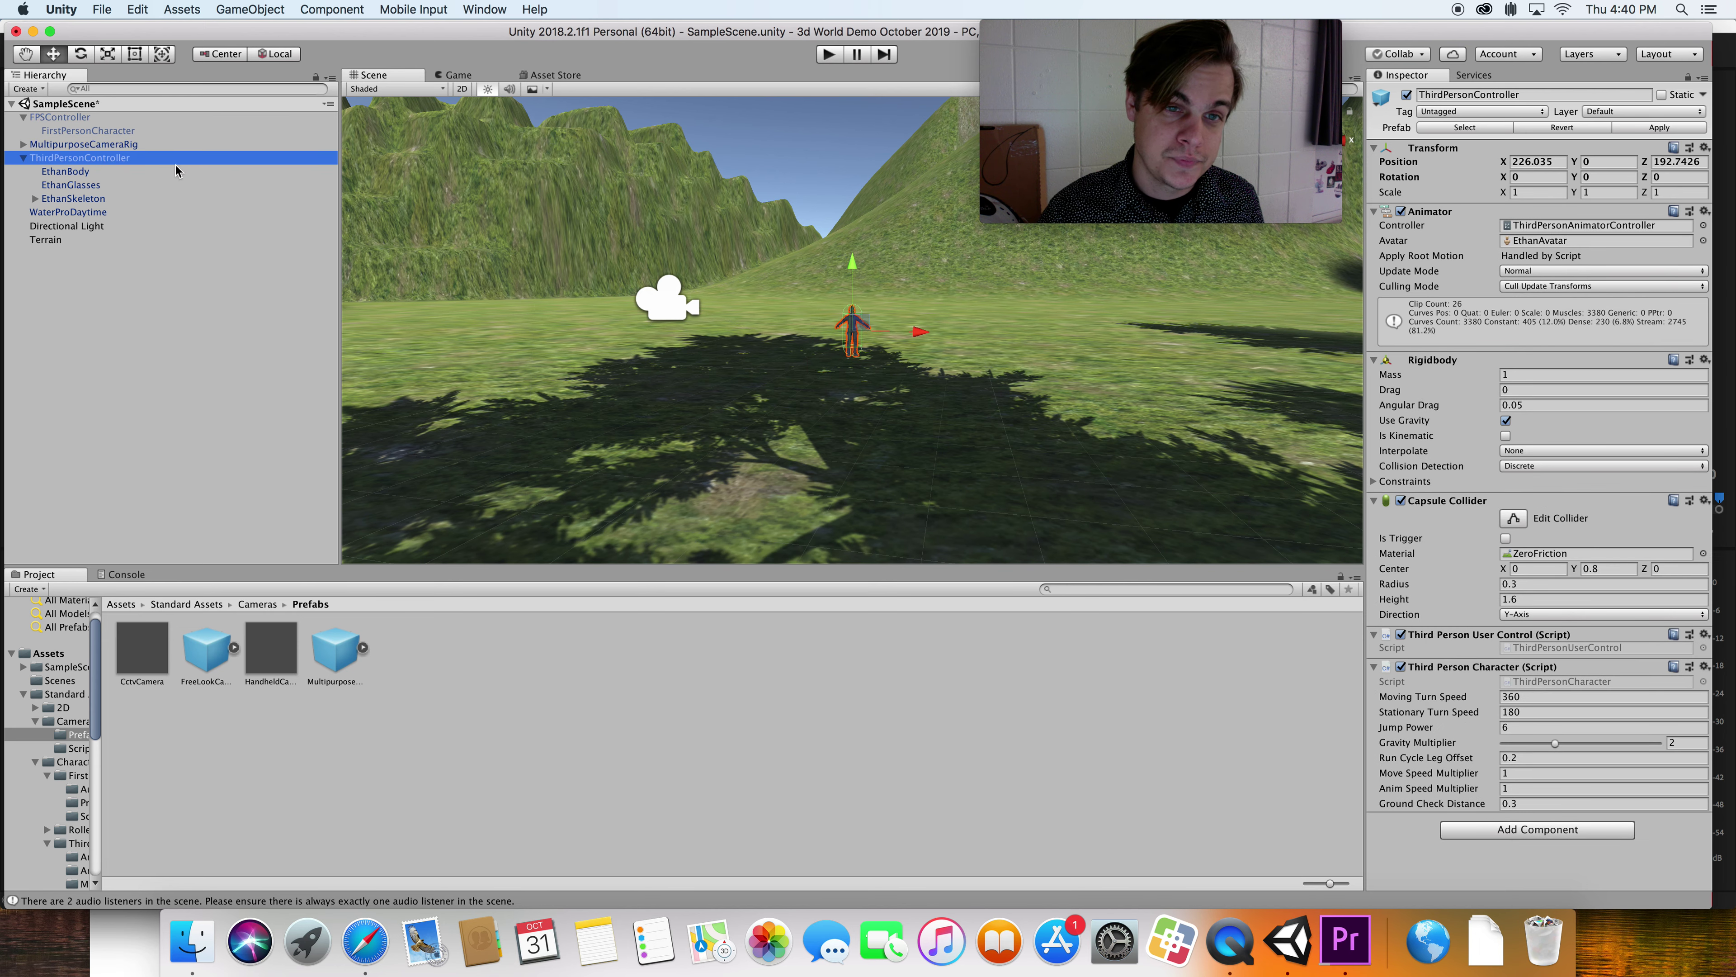
click(1452, 111)
click(1450, 181)
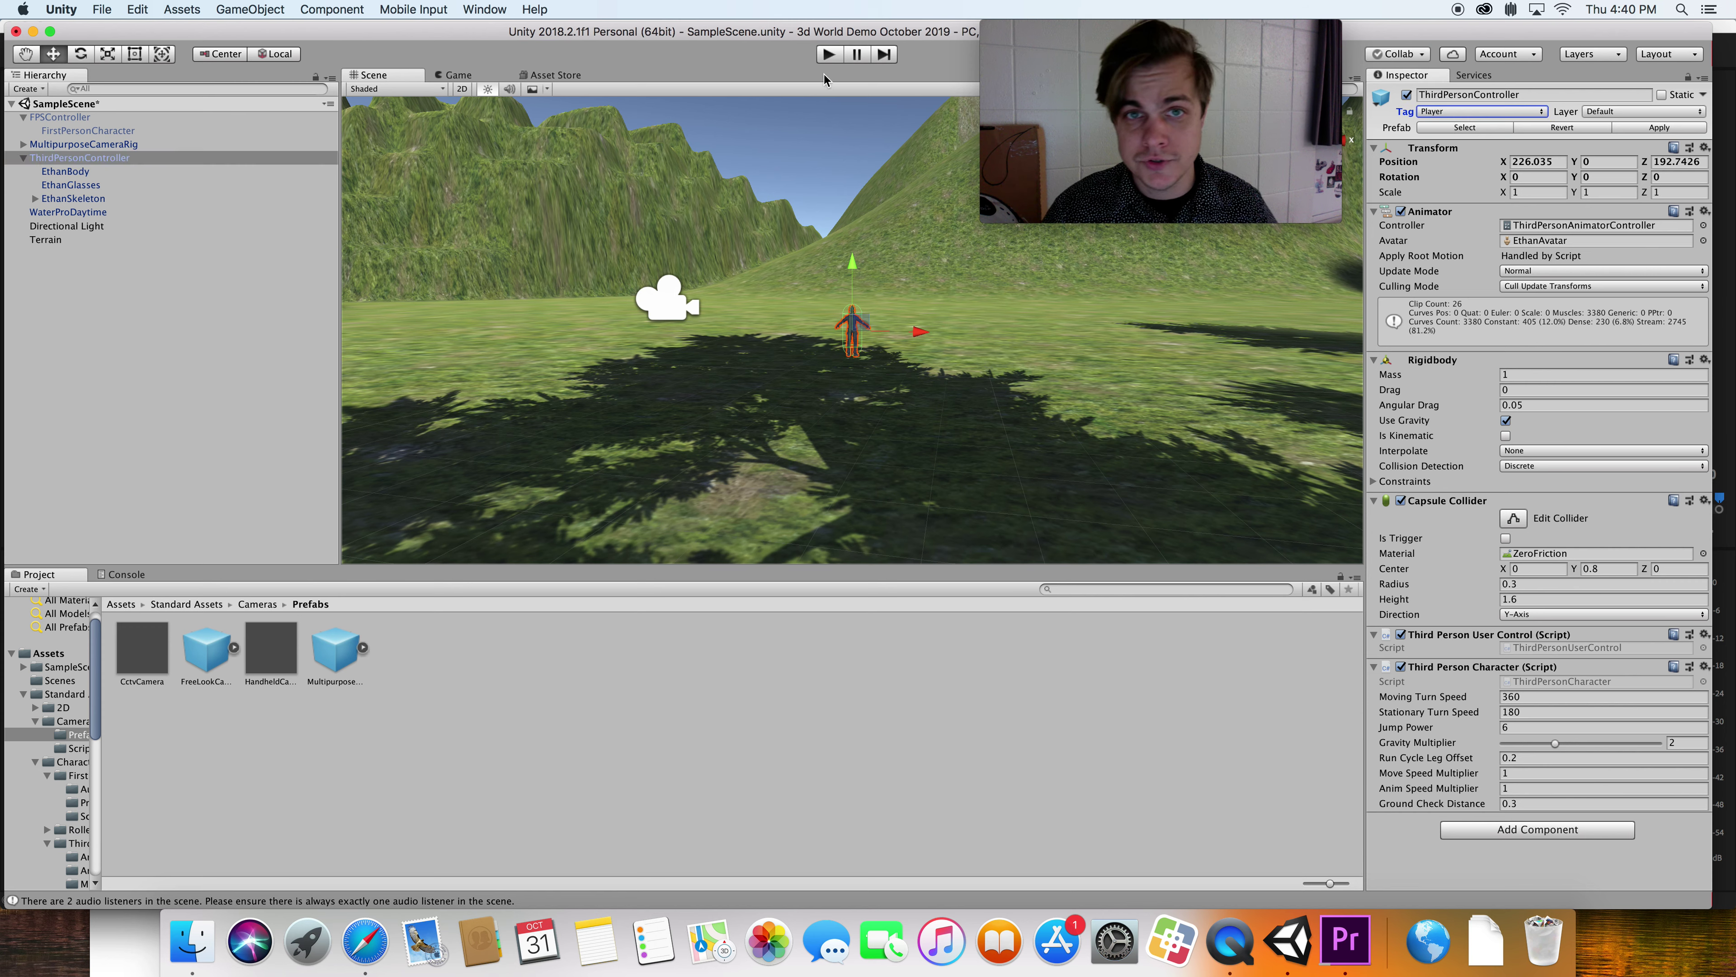
click(828, 59)
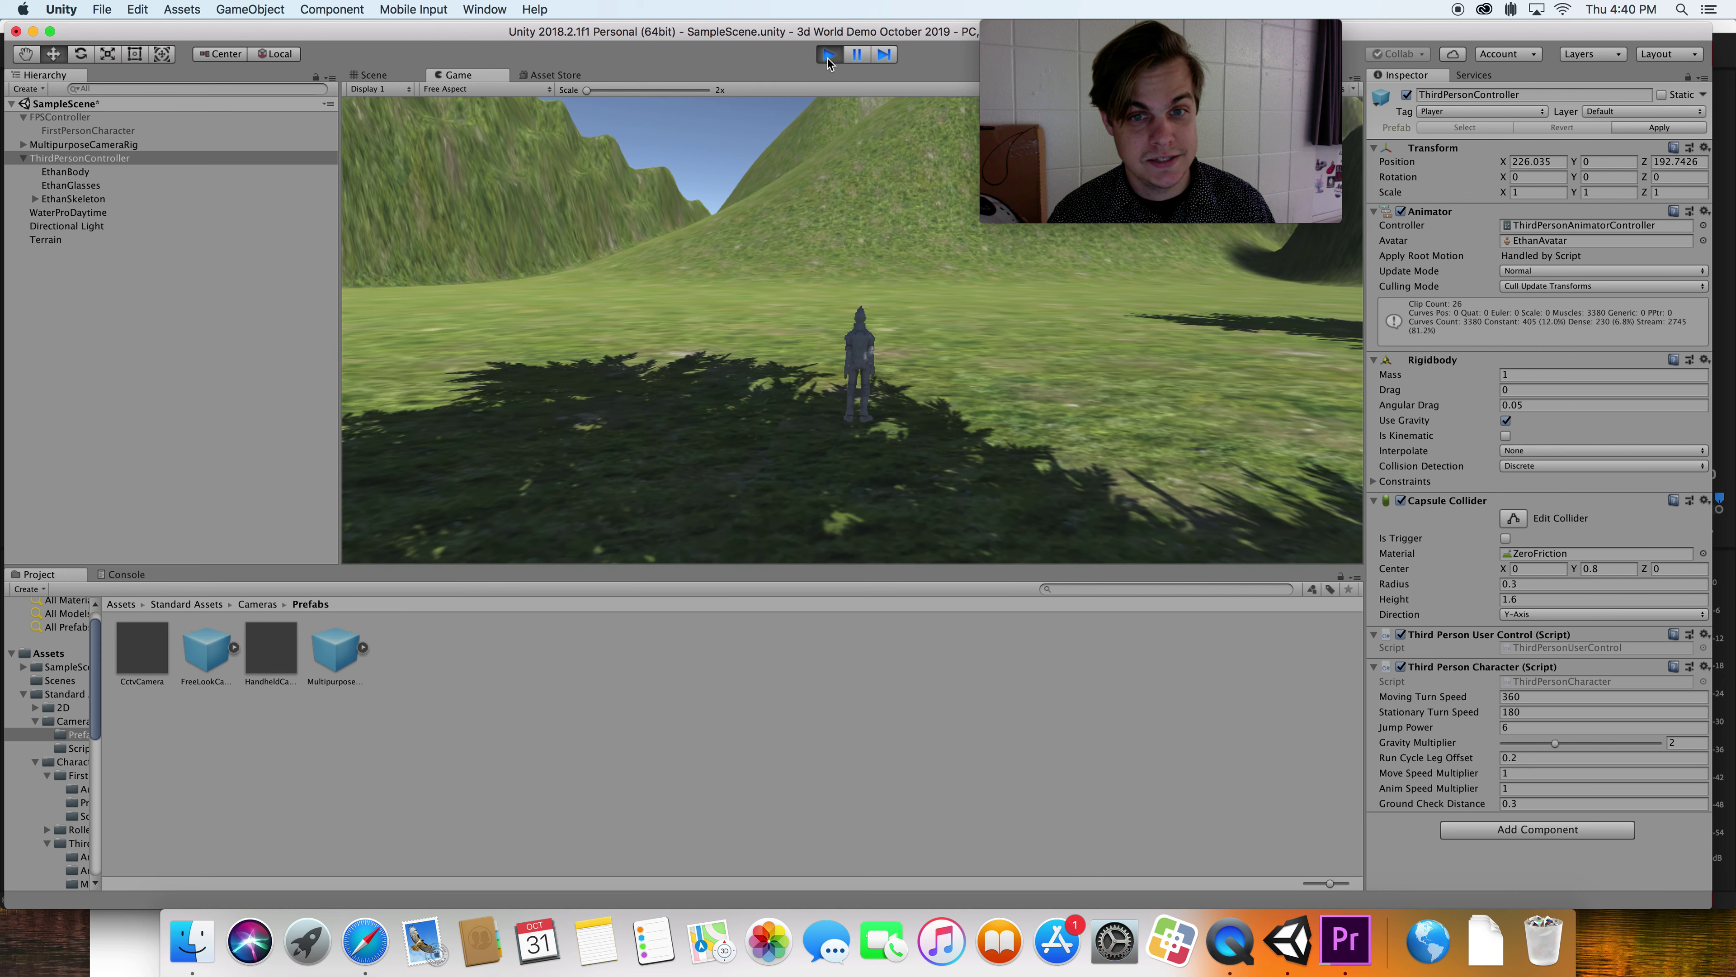
- Steer Ethan with W, D and A: run forward, turn right, turn left, run on
key(w)
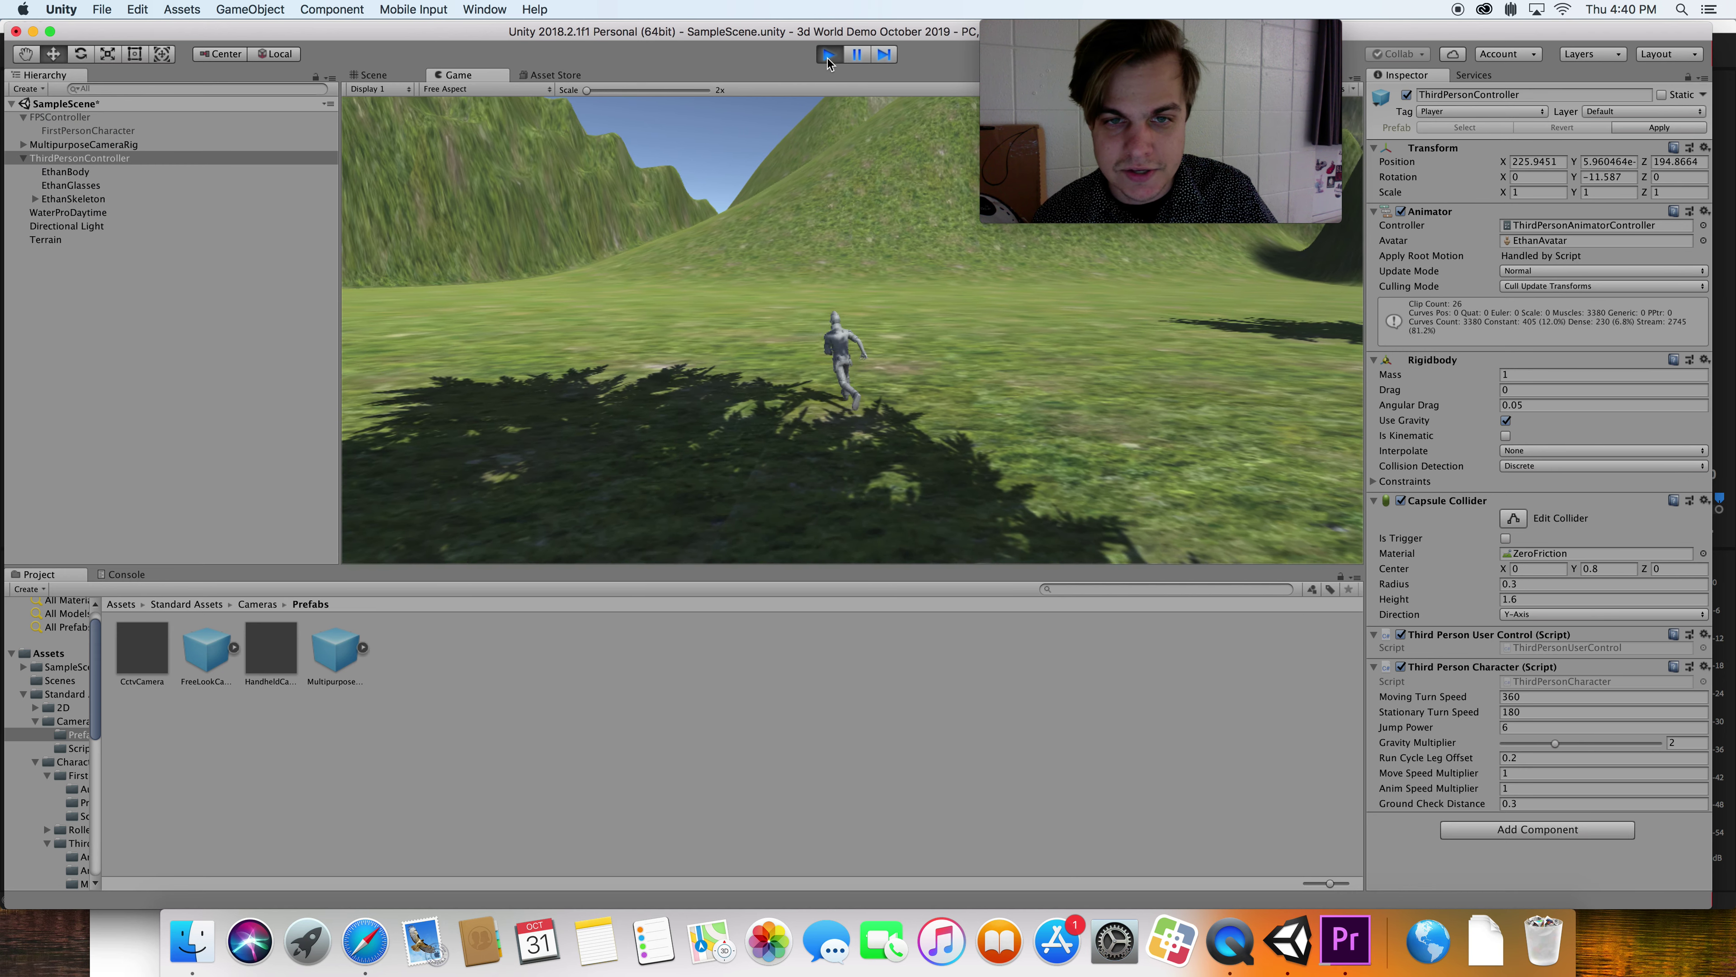
key(d)
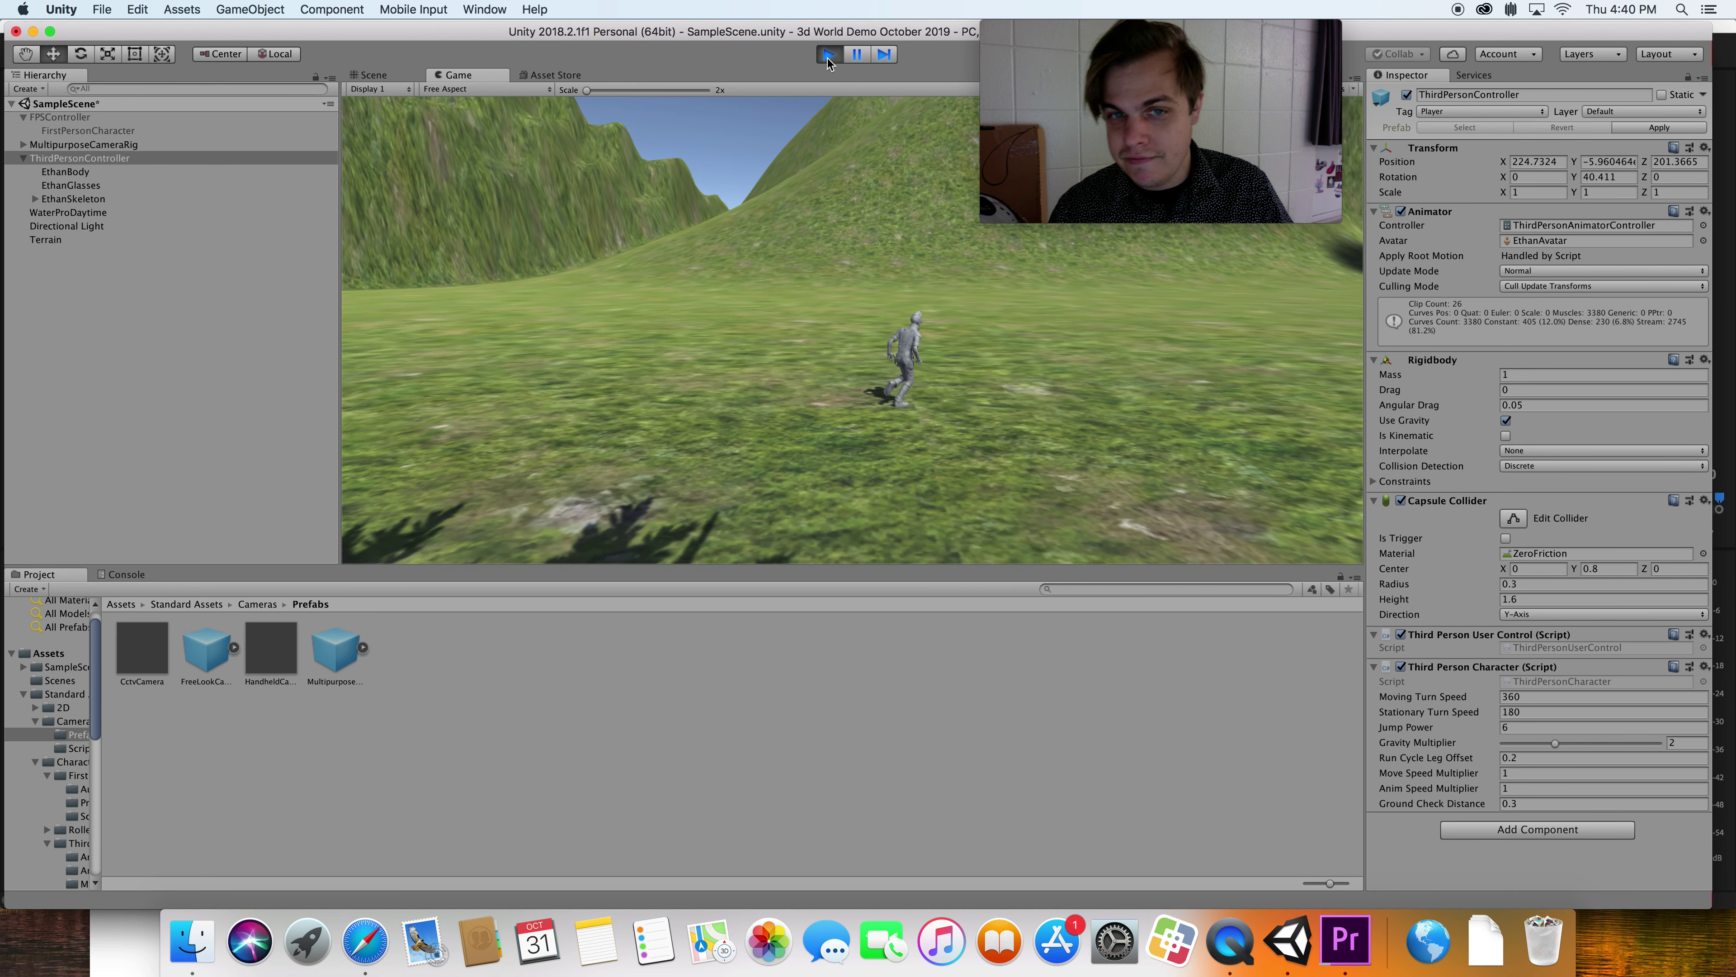
key(d)
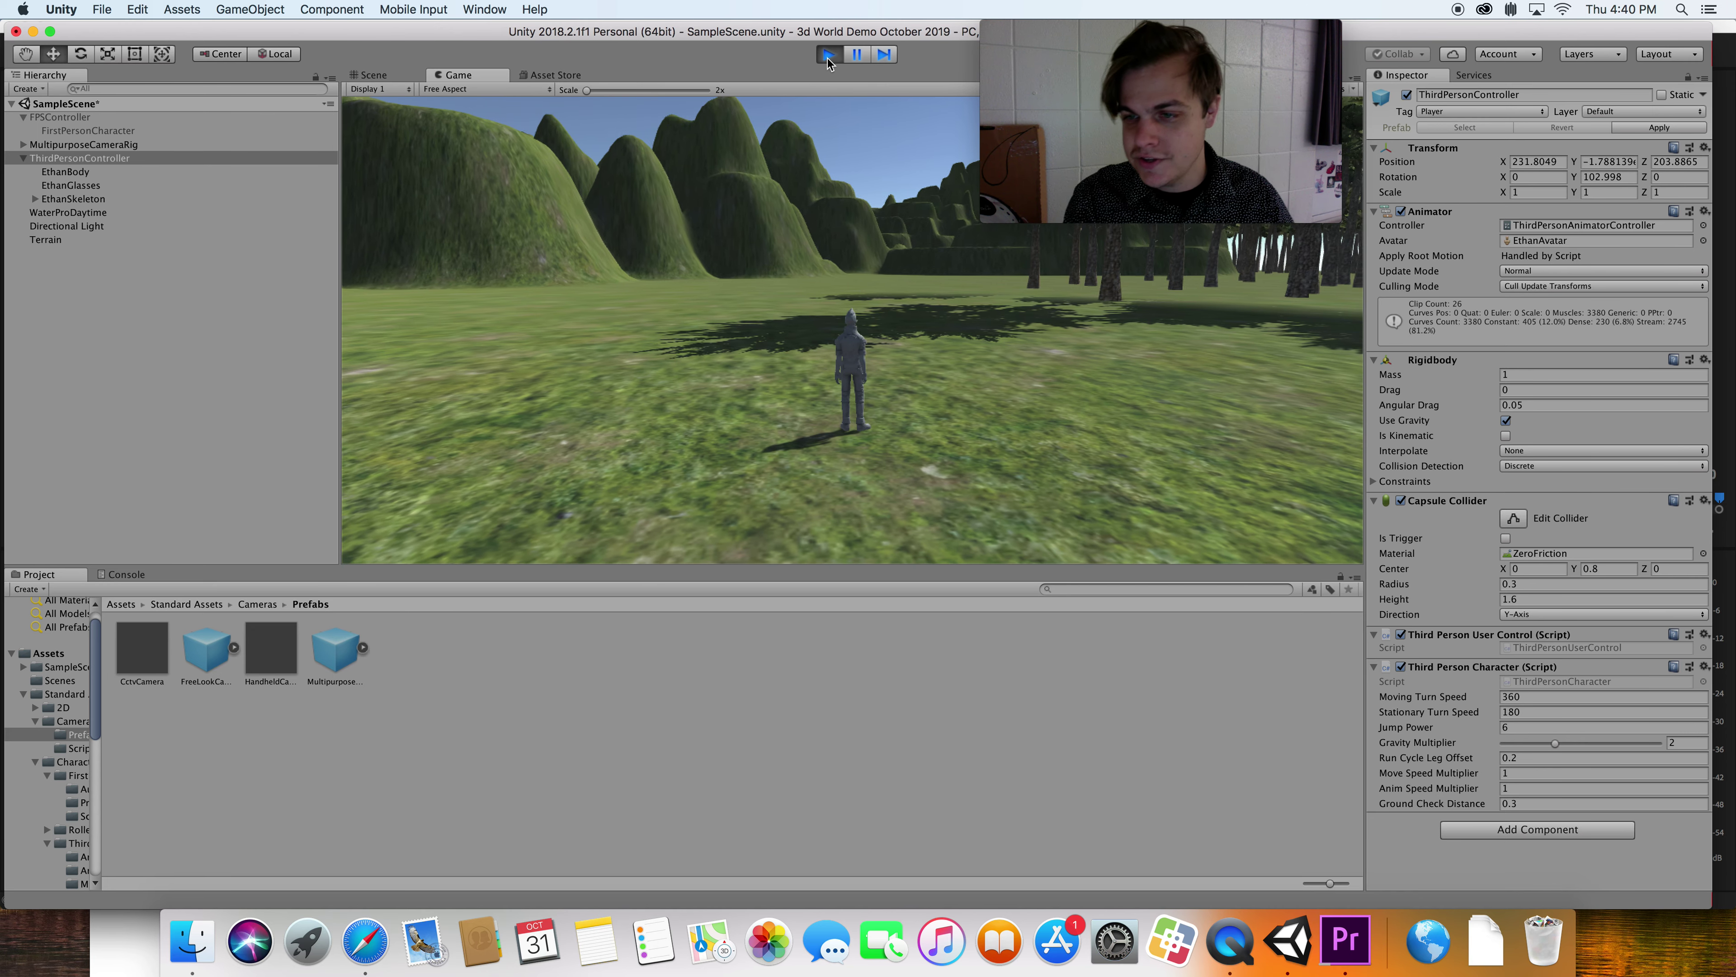
key(a)
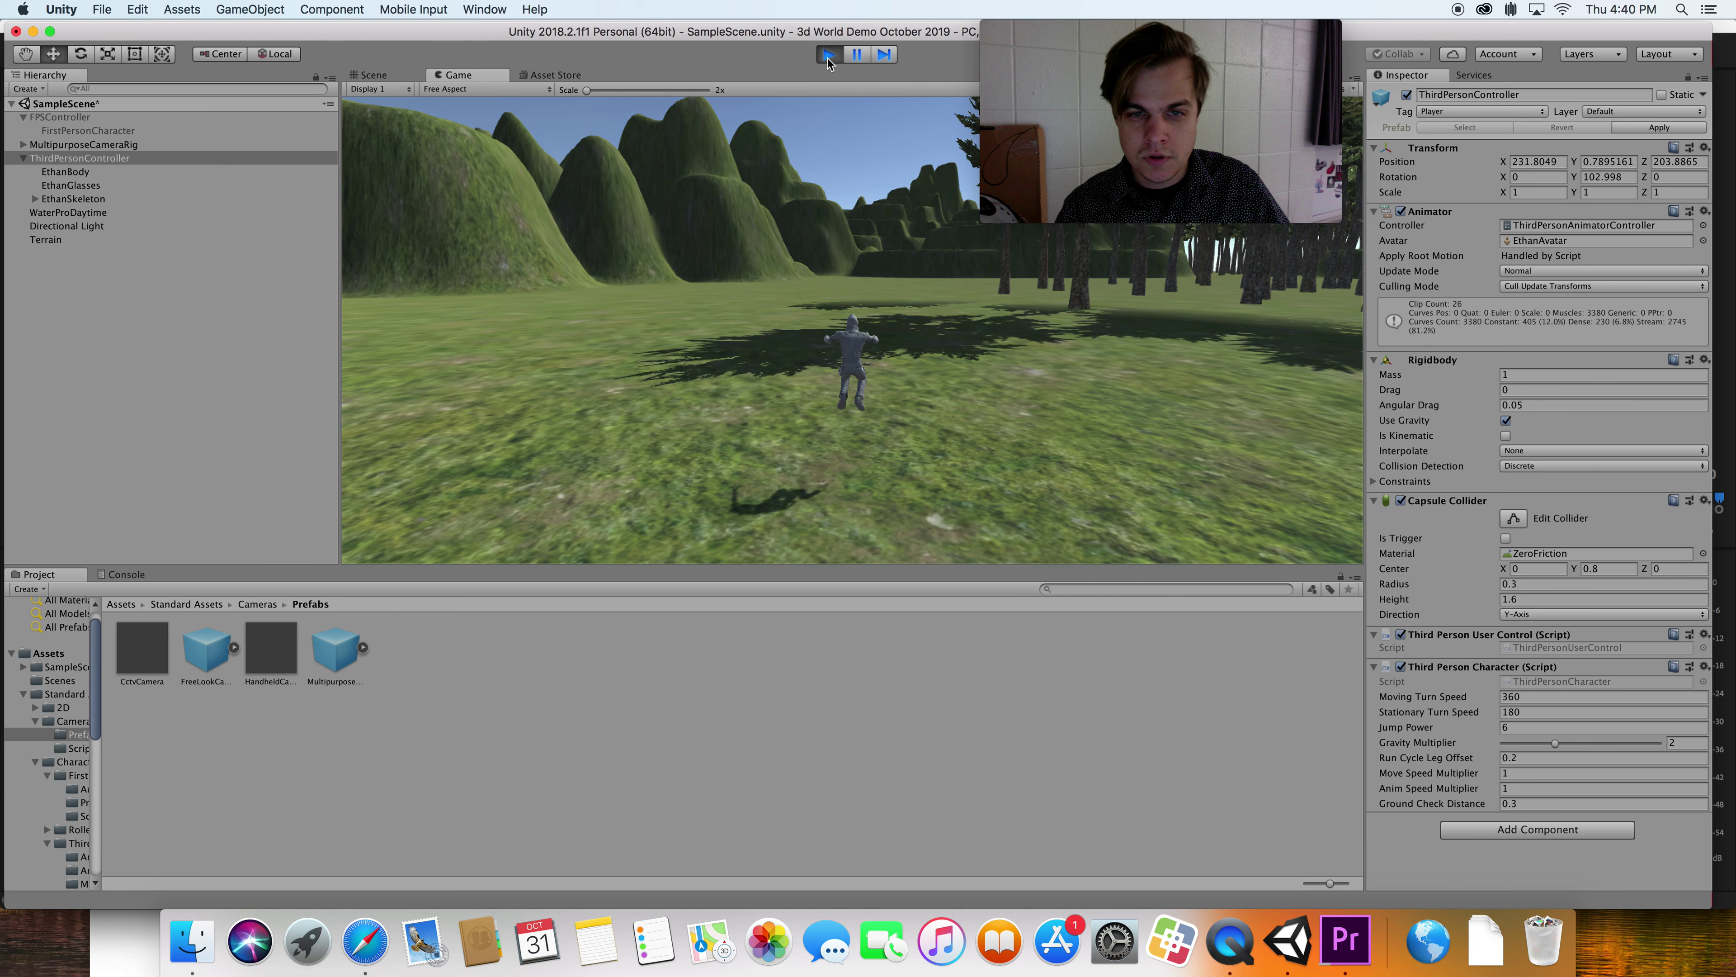
key(a)
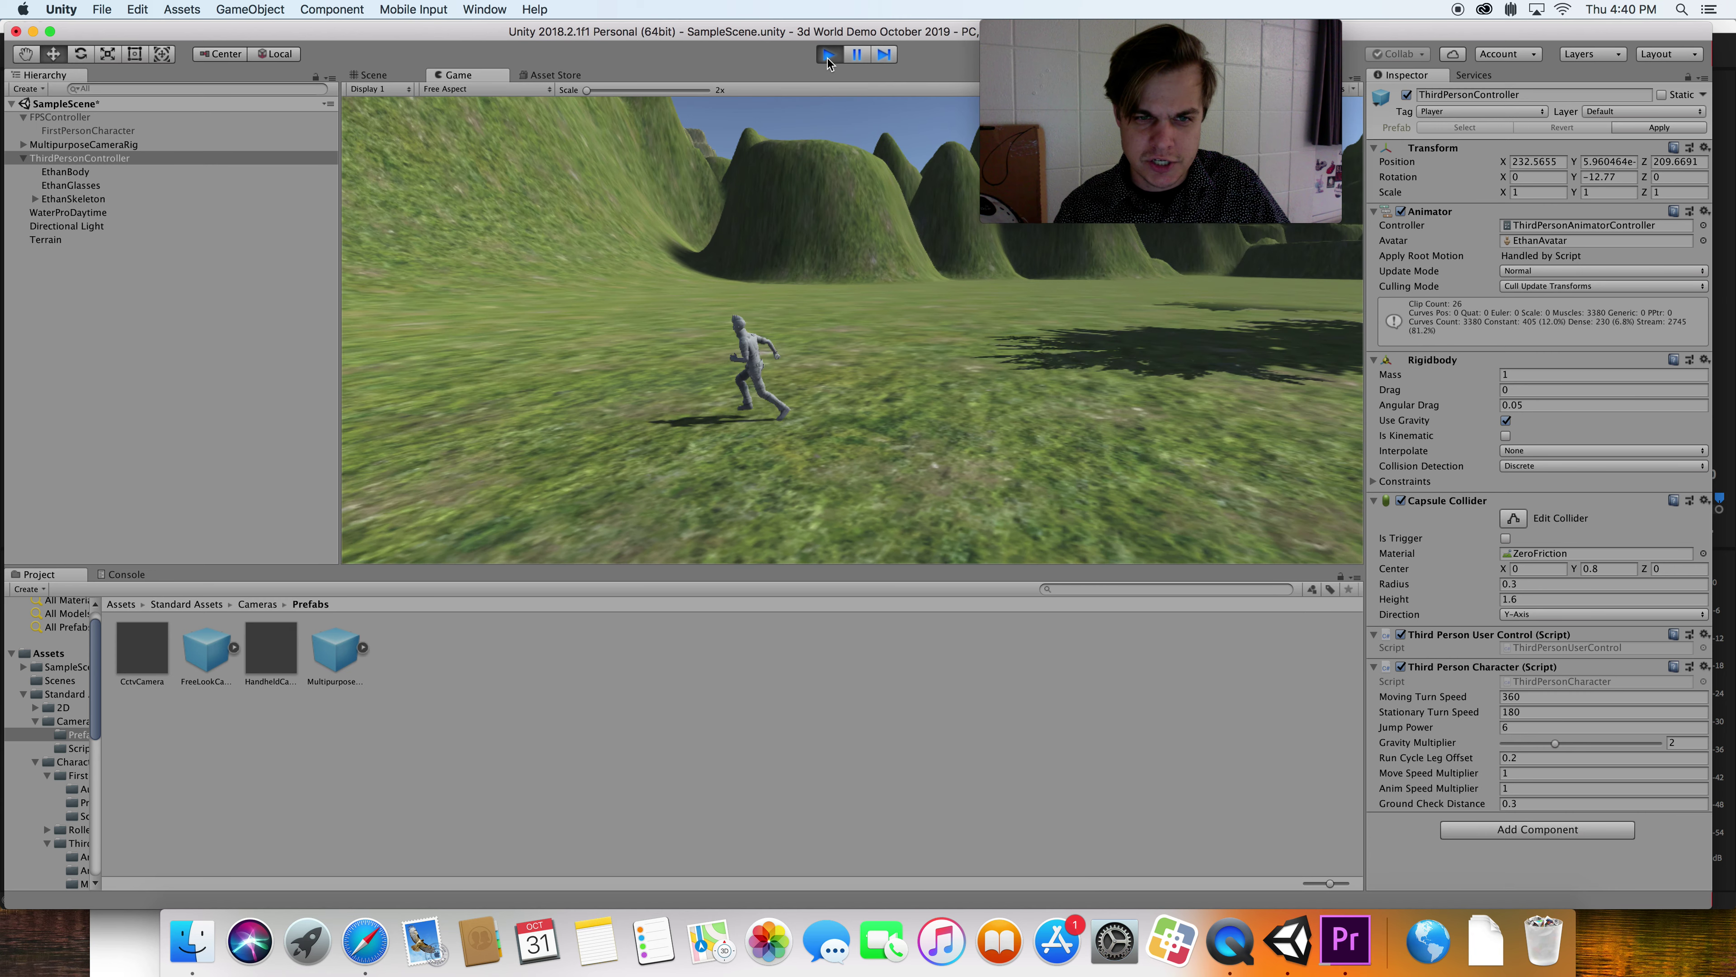
key(w)
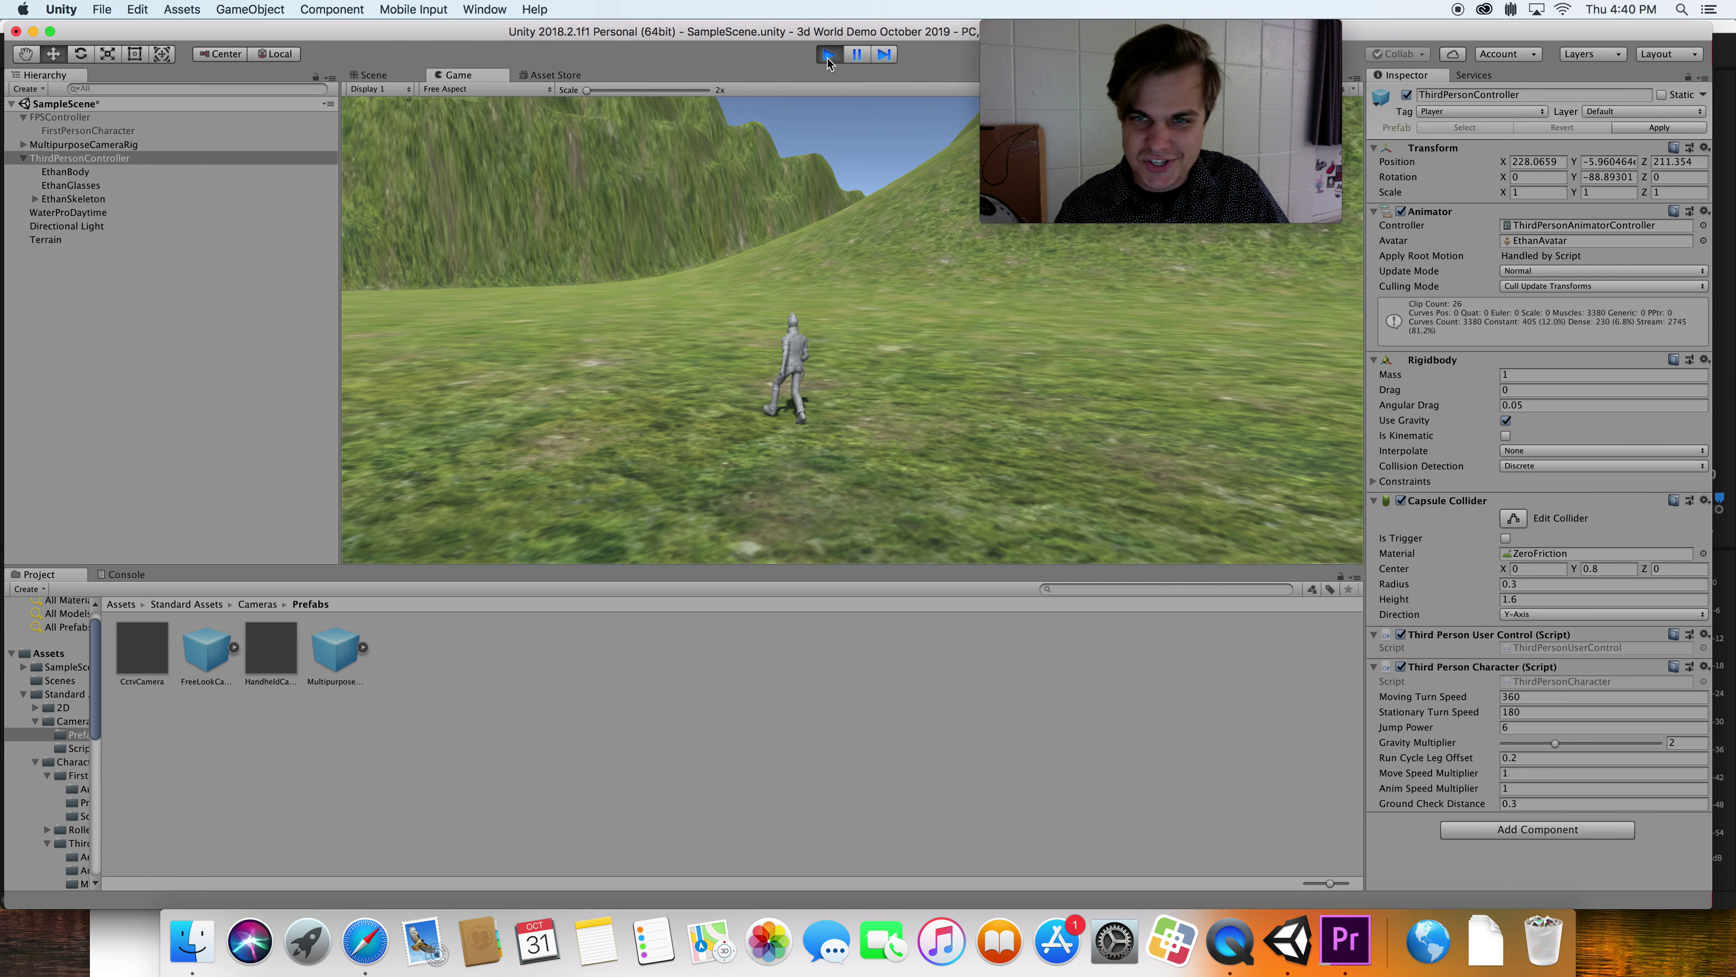
key(w)
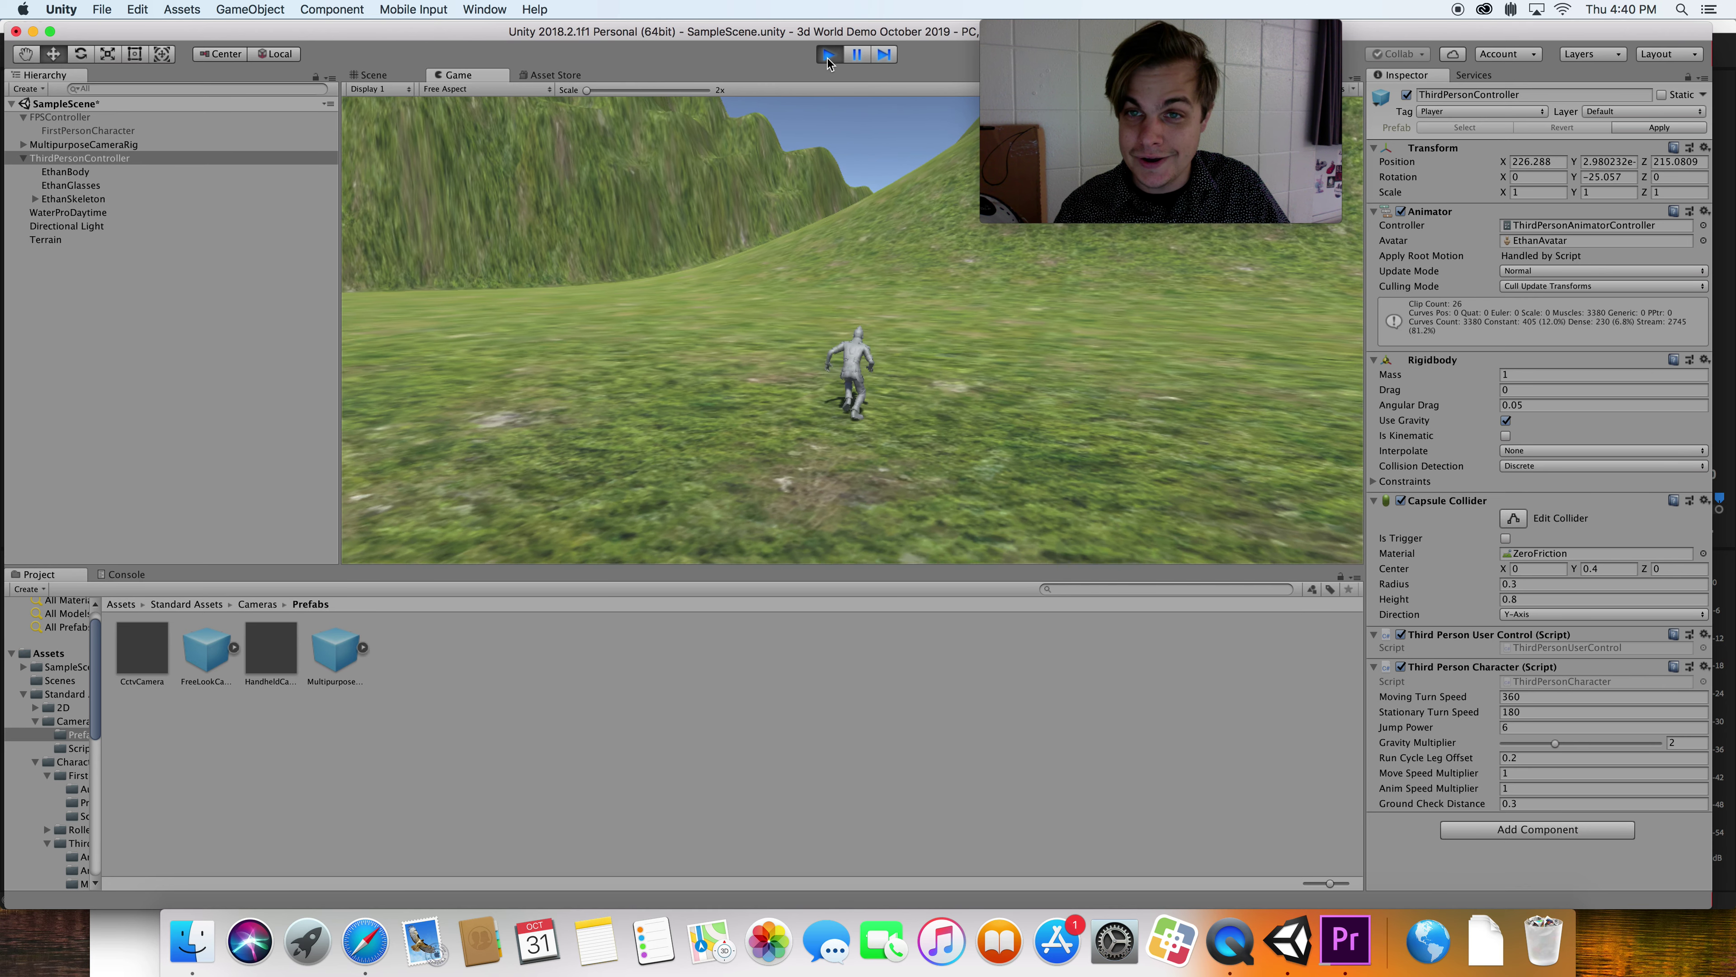